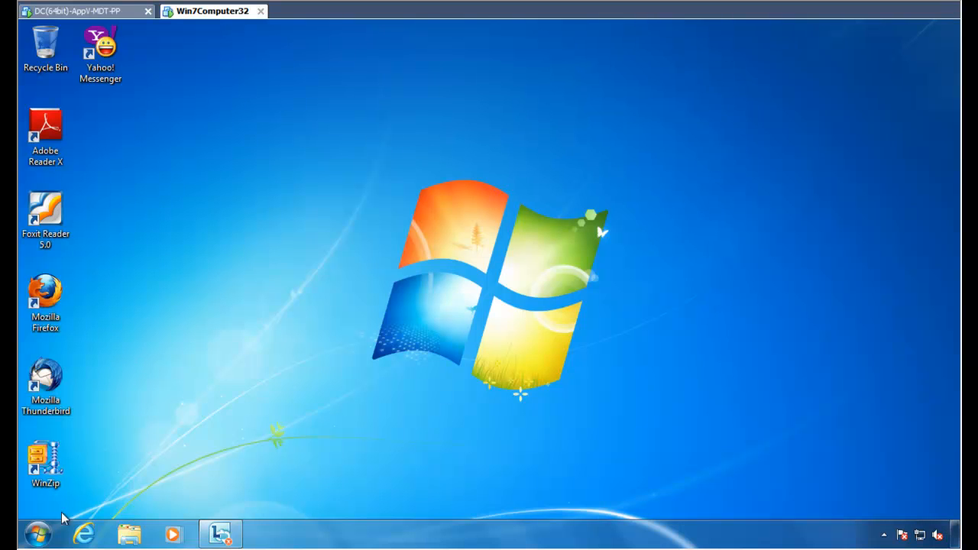
Launch Adobe Reader X and bring up its Edit > Preferences dialog.
{"action": "left_click", "coordinate": [38, 535]}
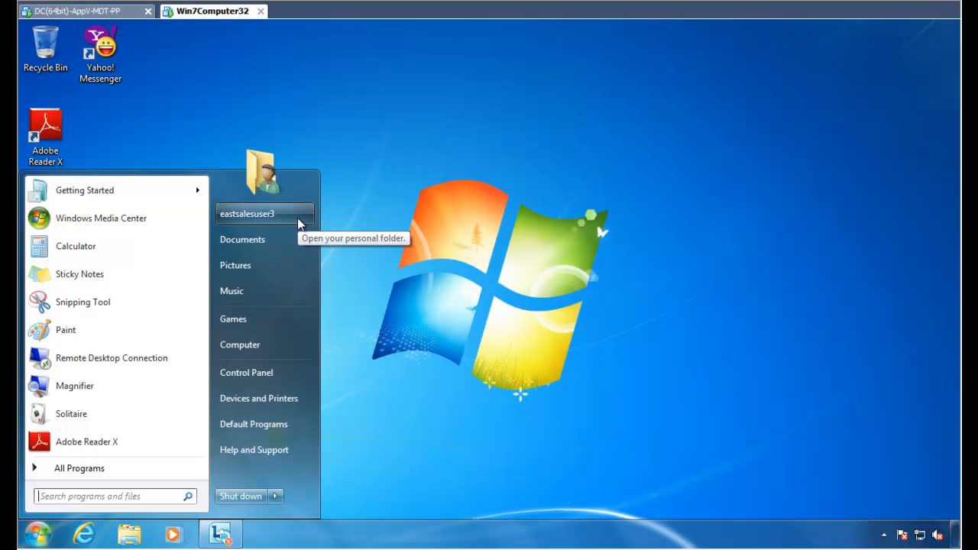
{"action": "left_click", "coordinate": [256, 121]}
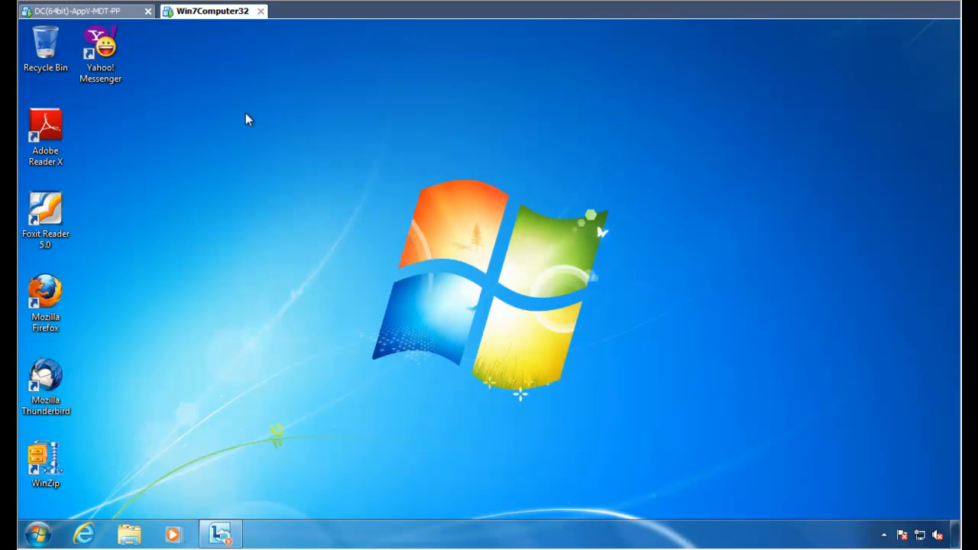
{"action": "double_click", "coordinate": [60, 133]}
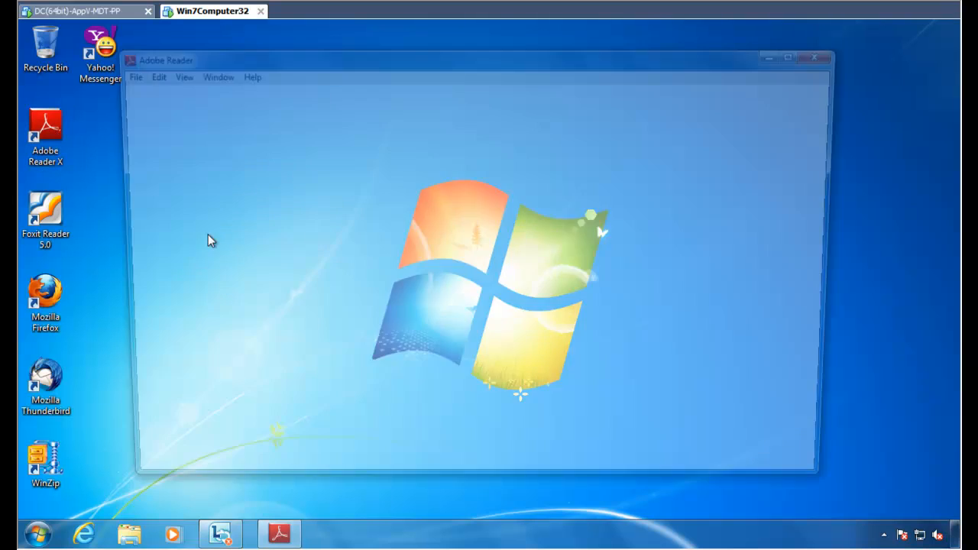
{"action": "left_click", "coordinate": [143, 73]}
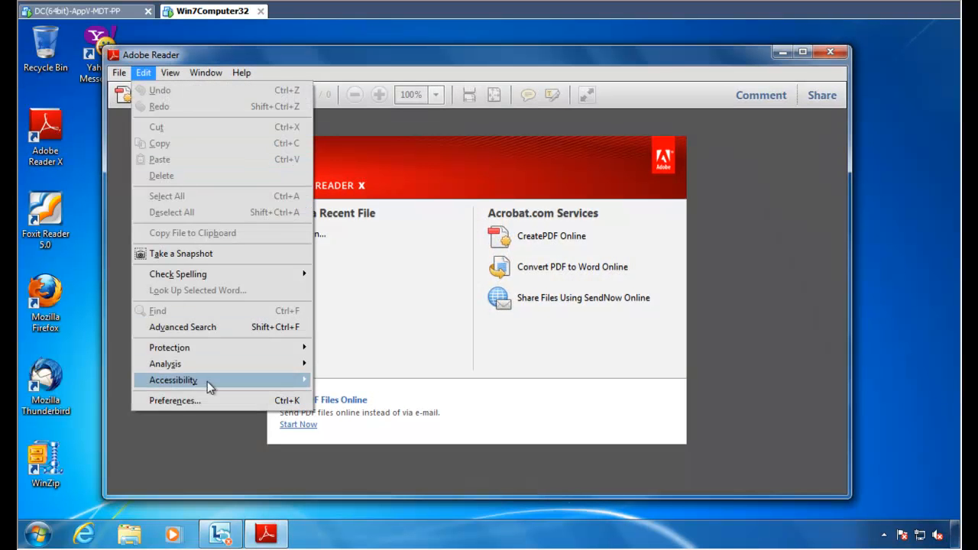
{"action": "left_click", "coordinate": [208, 399]}
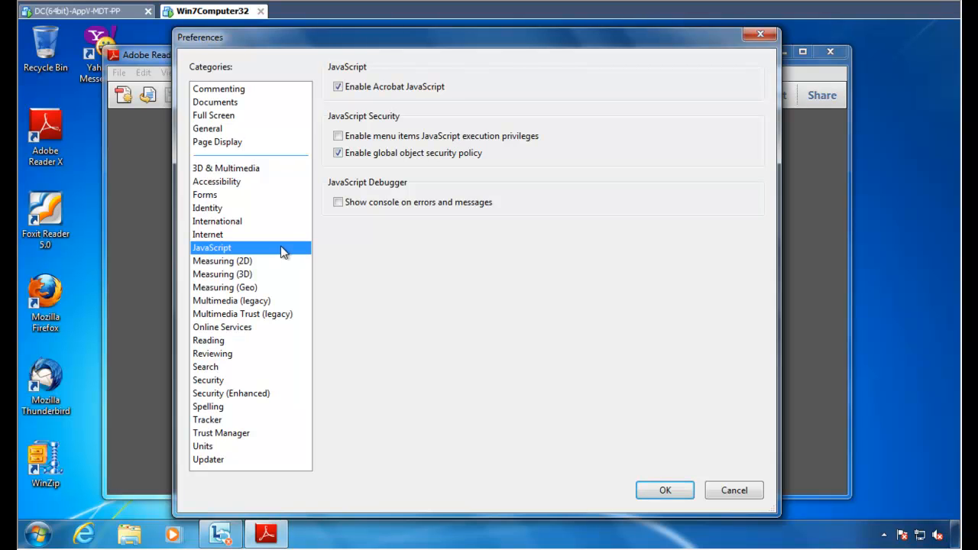
Uncheck Enable Enhanced Security under Security (Enhanced), leaving Acrobat JavaScript on, and confirm the change.
{"action": "left_click", "coordinate": [403, 92]}
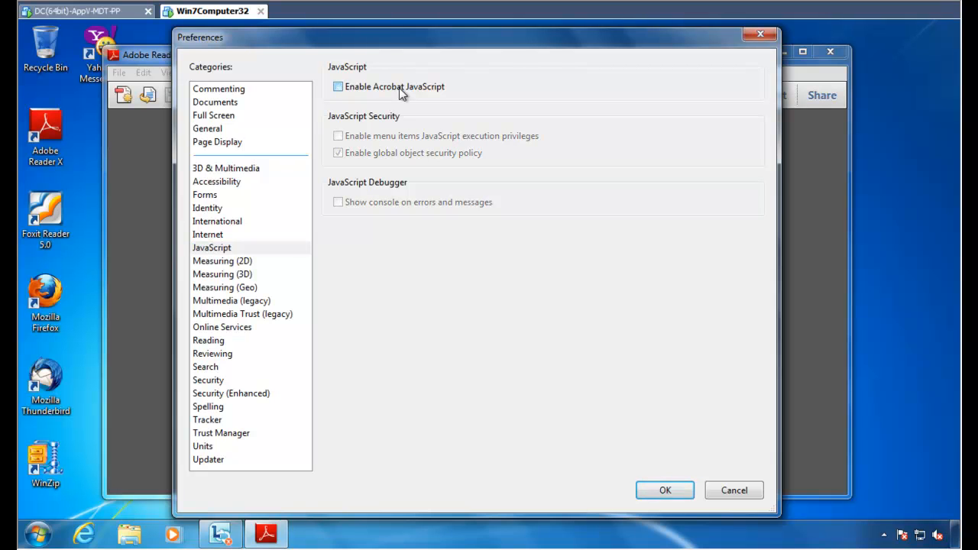
{"action": "left_click", "coordinate": [403, 92]}
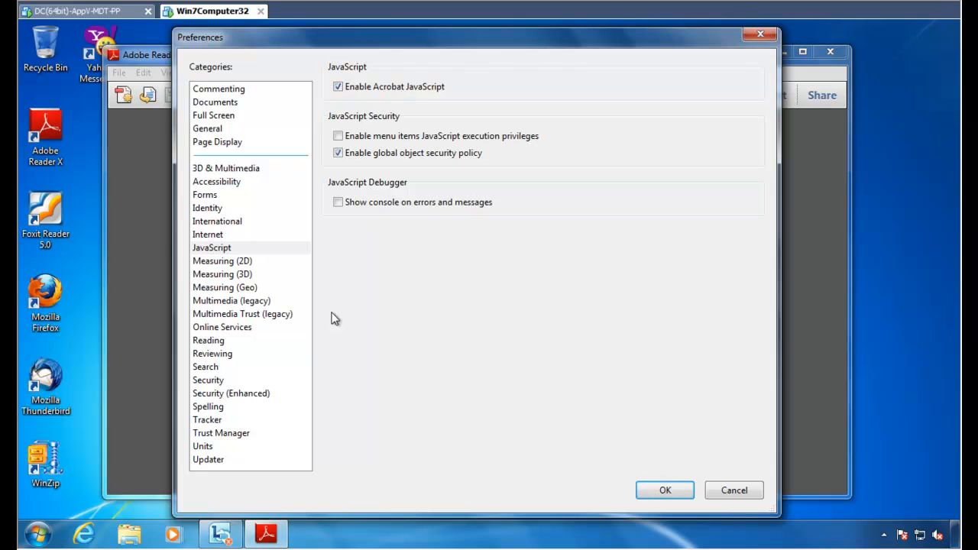
{"action": "left_click", "coordinate": [248, 395]}
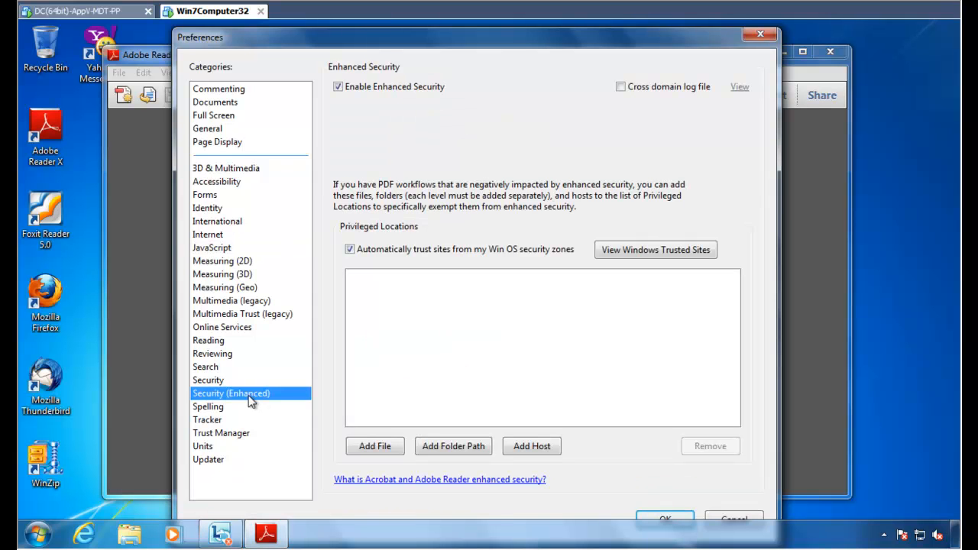
{"action": "left_click", "coordinate": [363, 90]}
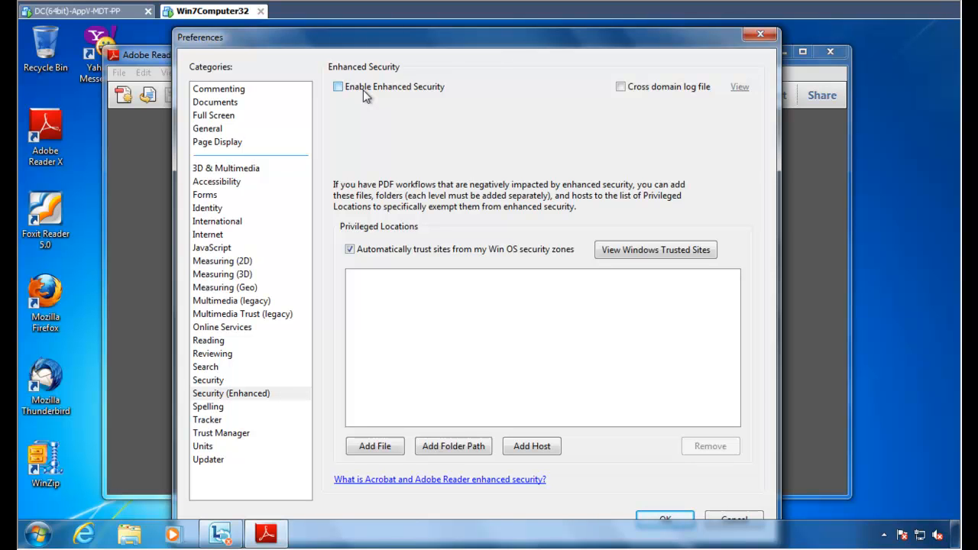
{"action": "left_click", "coordinate": [680, 517]}
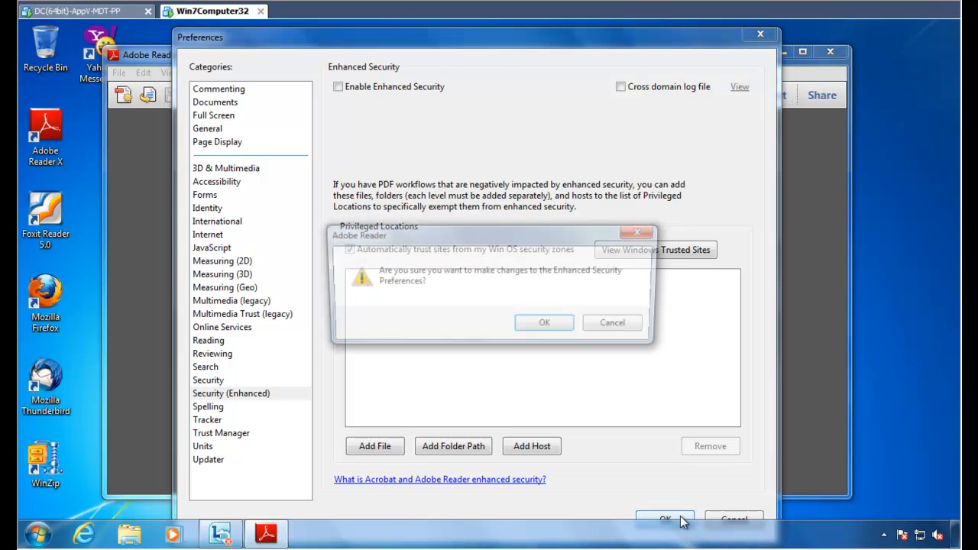
{"action": "left_click", "coordinate": [547, 327]}
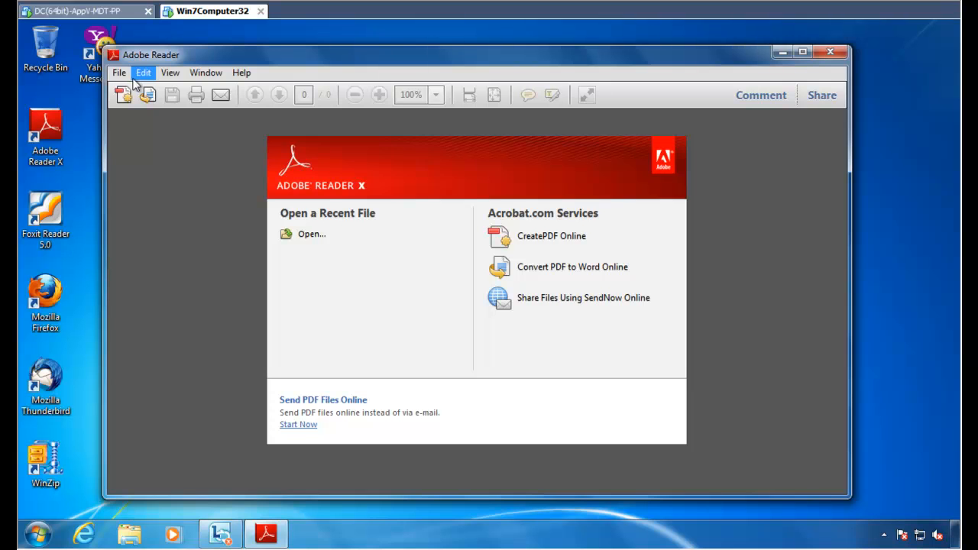
{"action": "double_click", "coordinate": [112, 55]}
{"action": "double_click", "coordinate": [69, 157]}
{"action": "left_click", "coordinate": [143, 73]}
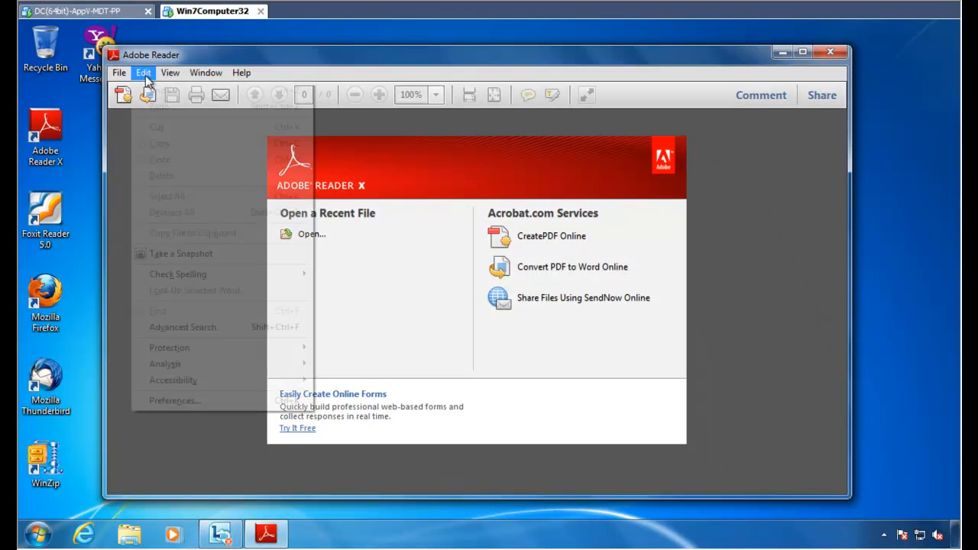
{"action": "left_click", "coordinate": [194, 399]}
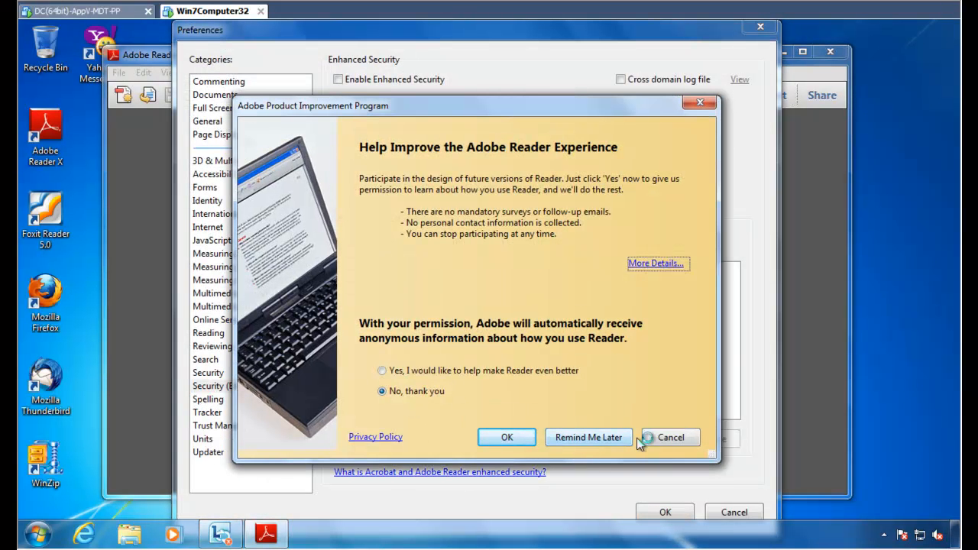
{"action": "left_click", "coordinate": [507, 437]}
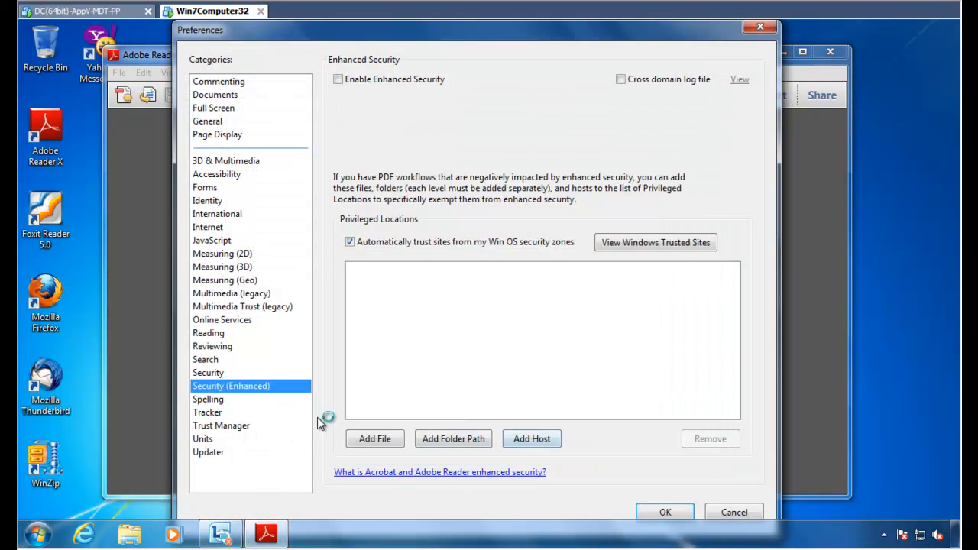
{"action": "left_click", "coordinate": [207, 453]}
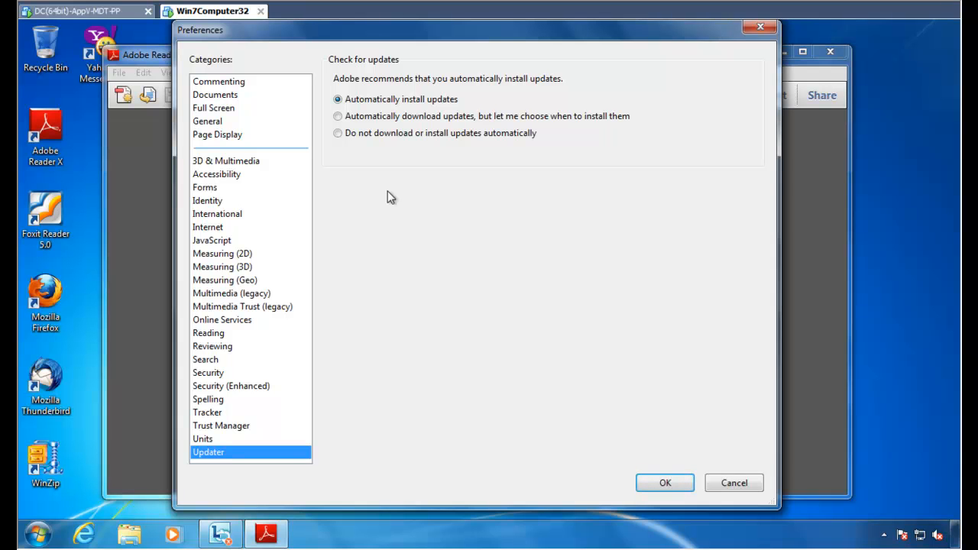
{"action": "left_click", "coordinate": [389, 138]}
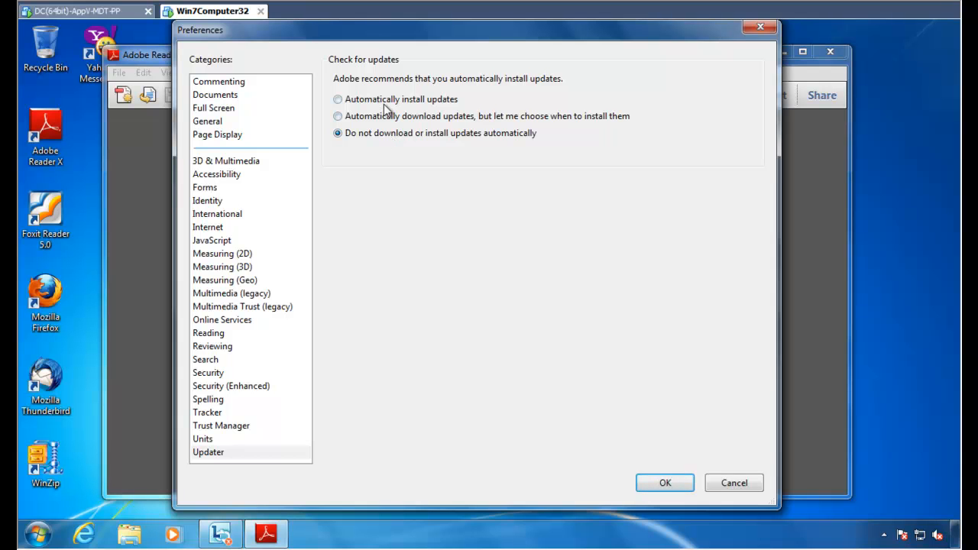
{"action": "left_click", "coordinate": [384, 103]}
{"action": "left_click", "coordinate": [363, 133]}
{"action": "left_click", "coordinate": [665, 484]}
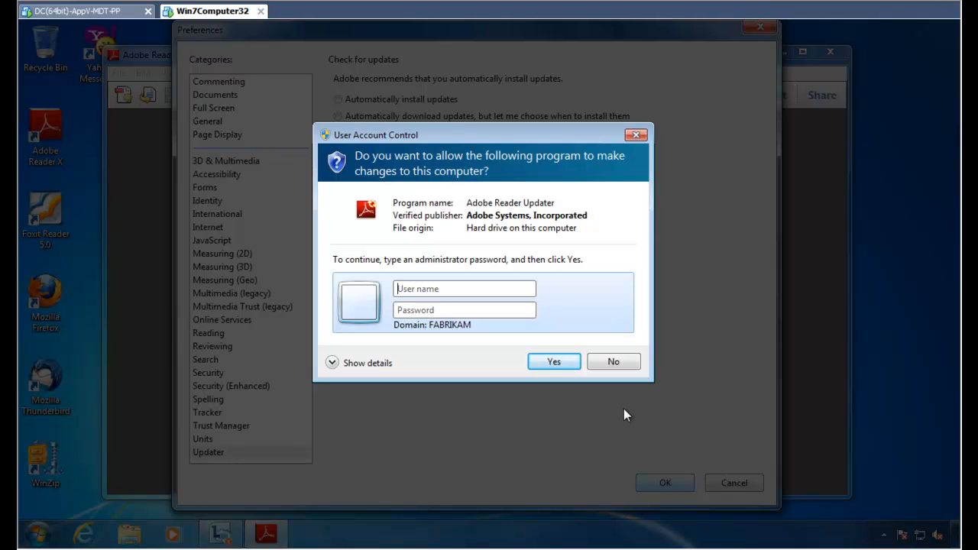
Recheck that the Updater preference still installs updates automatically, then exit Adobe Reader.
{"action": "key", "text": "Escape"}
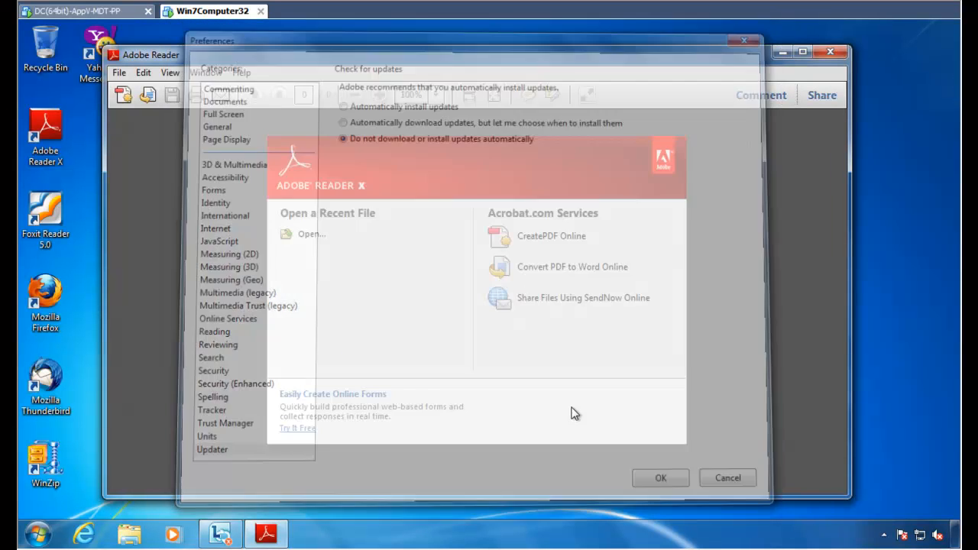
{"action": "left_click", "coordinate": [144, 72]}
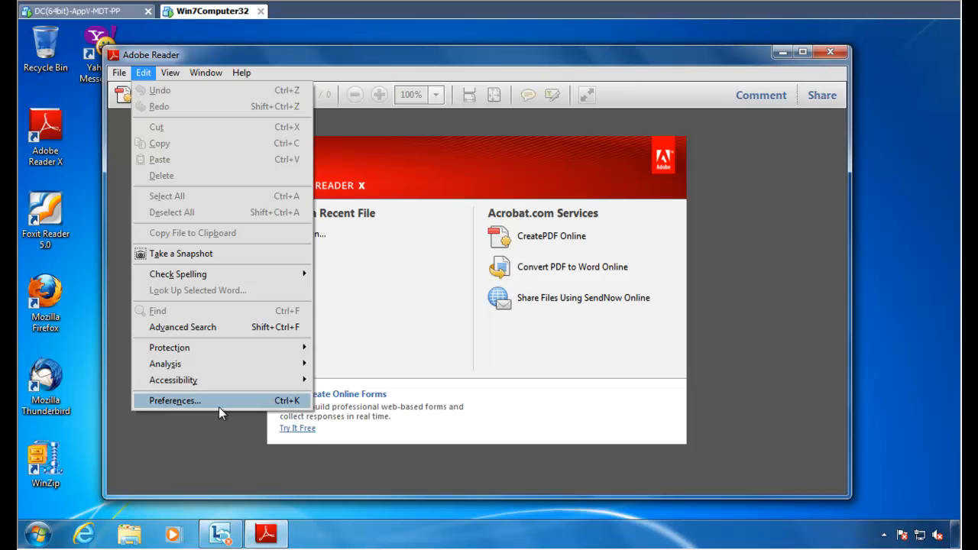
{"action": "left_click", "coordinate": [218, 405]}
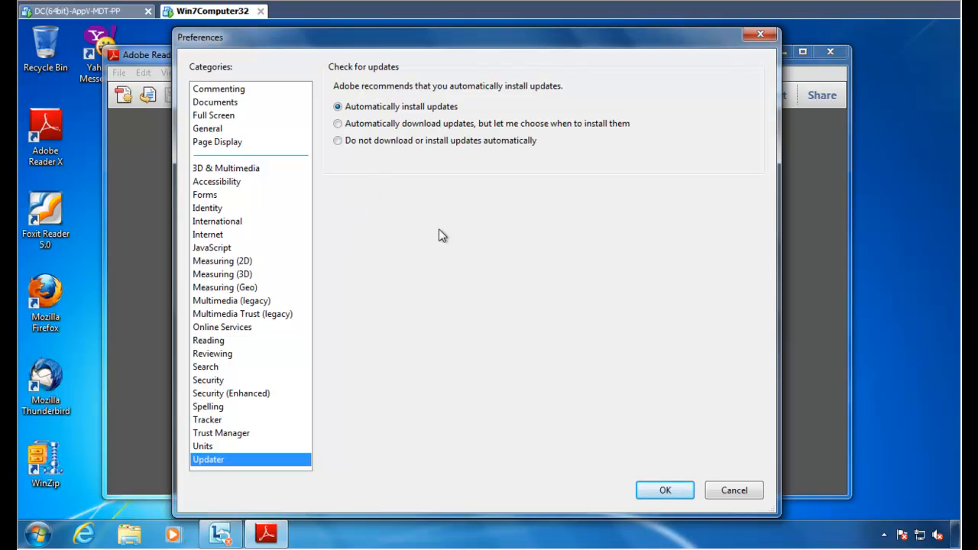
{"action": "key", "text": "alt+F4"}
{"action": "key", "text": "alt+F4"}
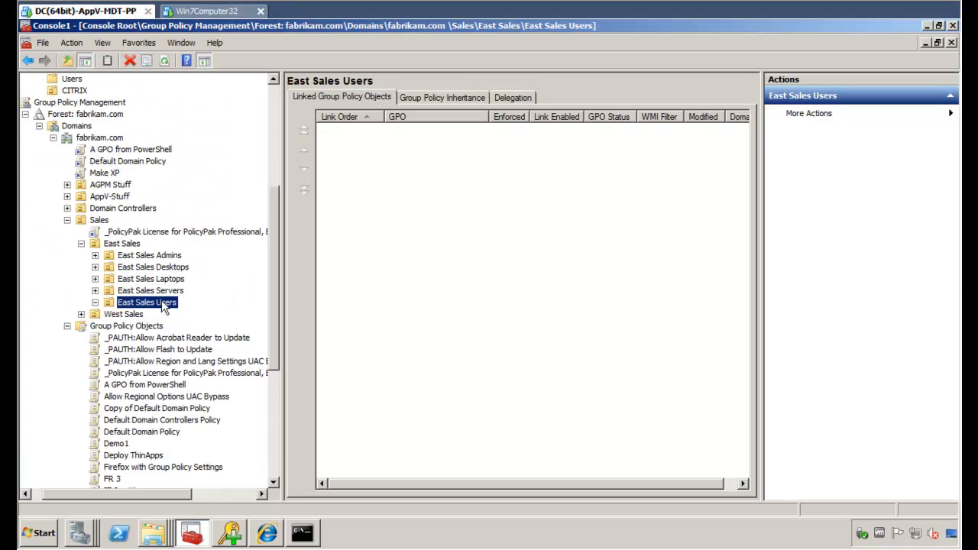
Create a GPO named 'Manage Acrobat with PolicyPak' linked to East Sales Users.
{"action": "right_click", "coordinate": [163, 305]}
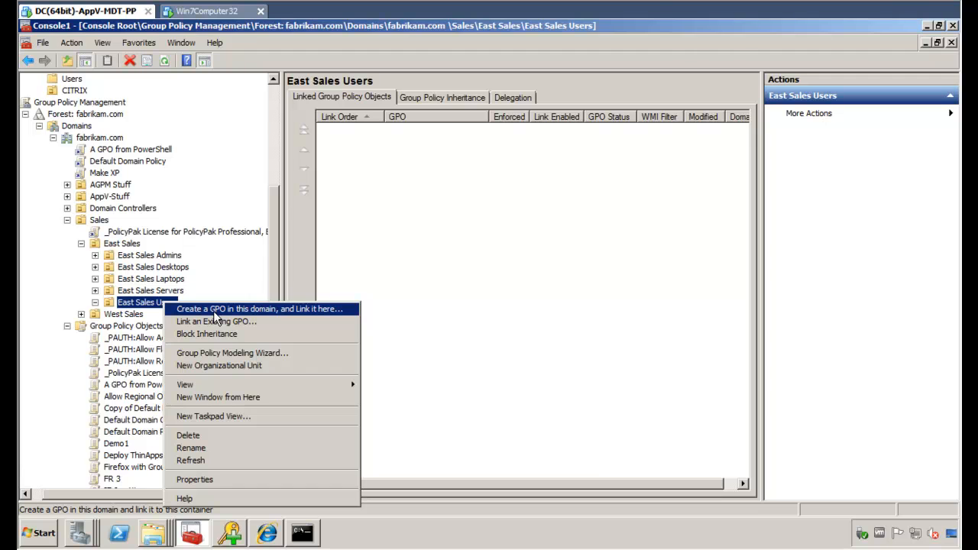
{"action": "left_click", "coordinate": [213, 310]}
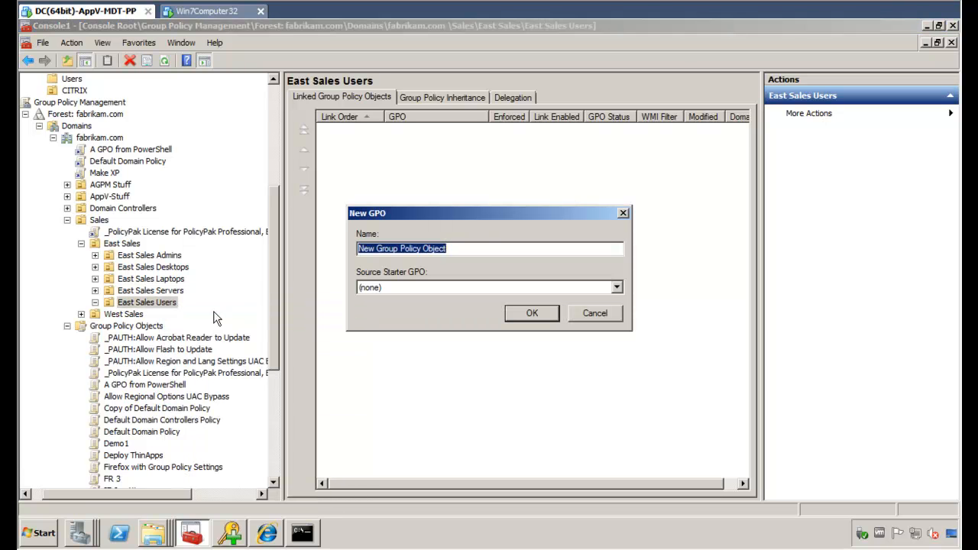
{"action": "type", "text": "Manage "}
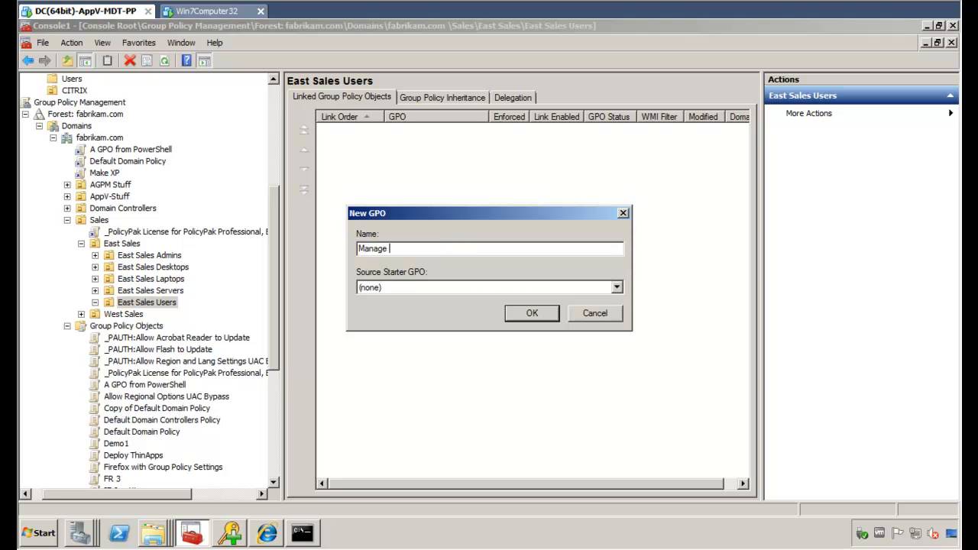
{"action": "type", "text": "Acrobat with PolicyPak"}
{"action": "key", "text": "Return"}
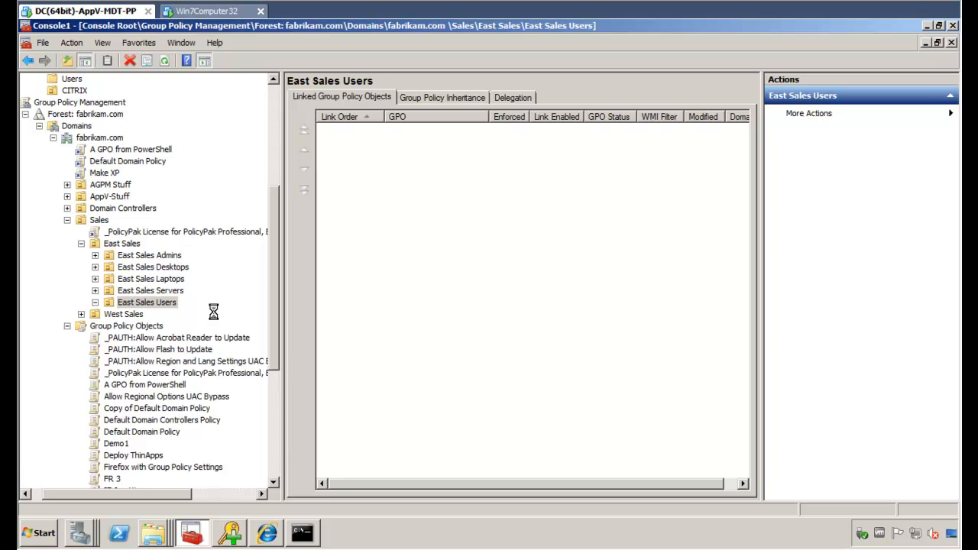
Browse the new GPO's User Configuration > PolicyPak > Applications without adding anything, then close the editor.
{"action": "right_click", "coordinate": [192, 315]}
{"action": "left_click", "coordinate": [233, 333]}
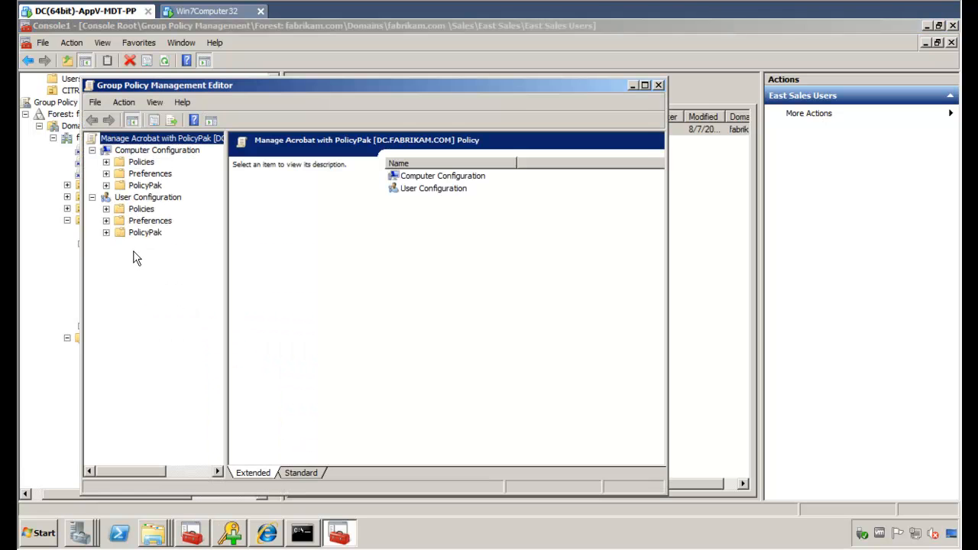
{"action": "left_click", "coordinate": [106, 233]}
{"action": "left_click", "coordinate": [162, 251]}
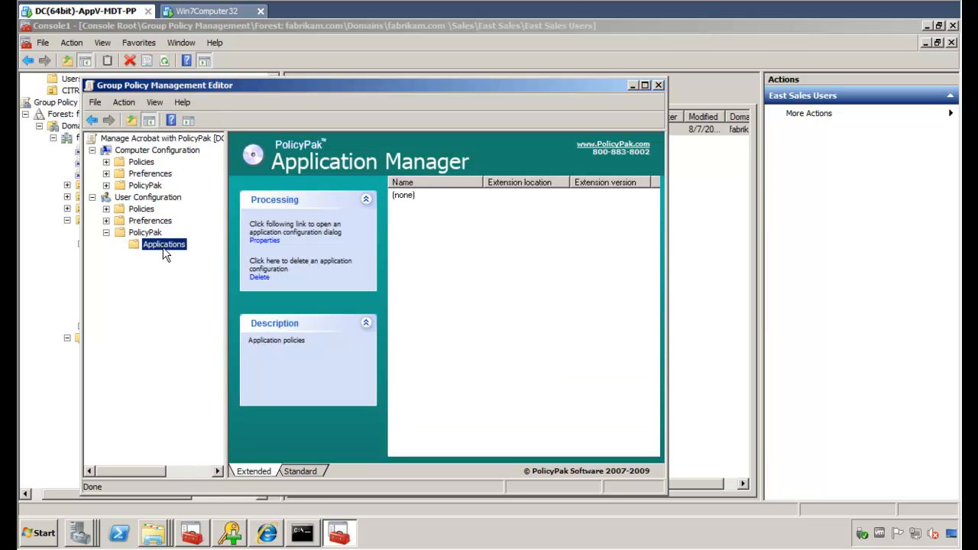
{"action": "right_click", "coordinate": [162, 245]}
{"action": "mouse_move", "coordinate": [183, 254]}
{"action": "mouse_move", "coordinate": [243, 252]}
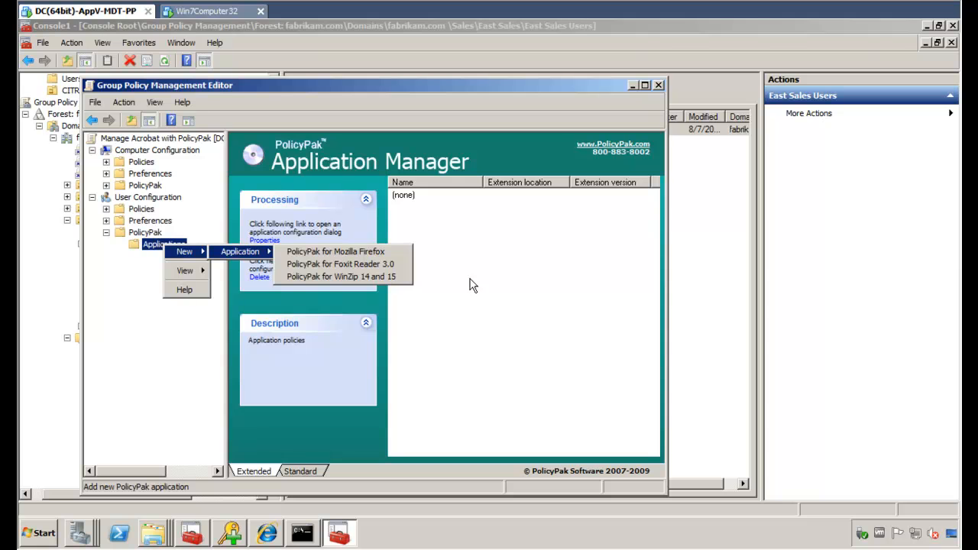
{"action": "left_click", "coordinate": [544, 265]}
{"action": "left_click", "coordinate": [659, 85]}
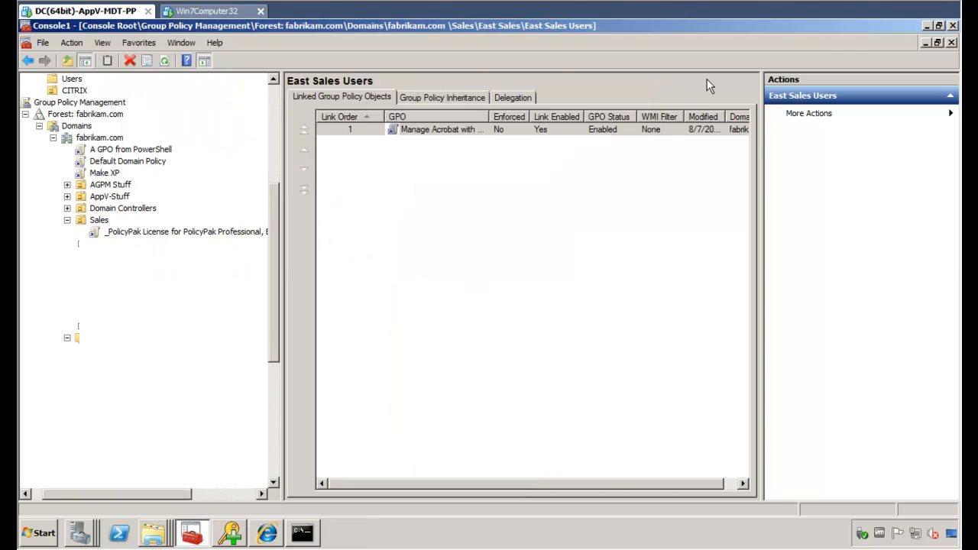
Clear the desktop and position the PreConfigured PolicyPaks folder window on the right.
{"action": "left_click", "coordinate": [927, 26]}
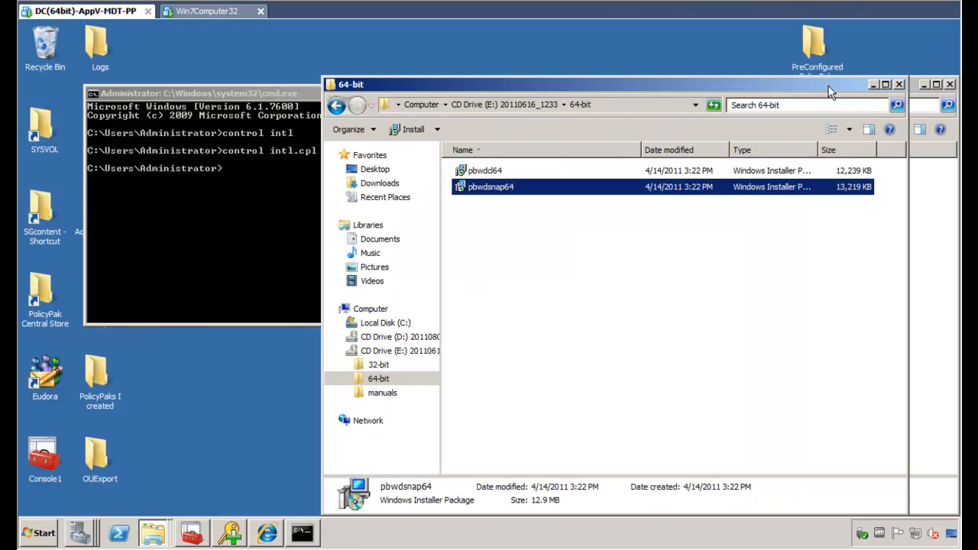
{"action": "left_click", "coordinate": [899, 84]}
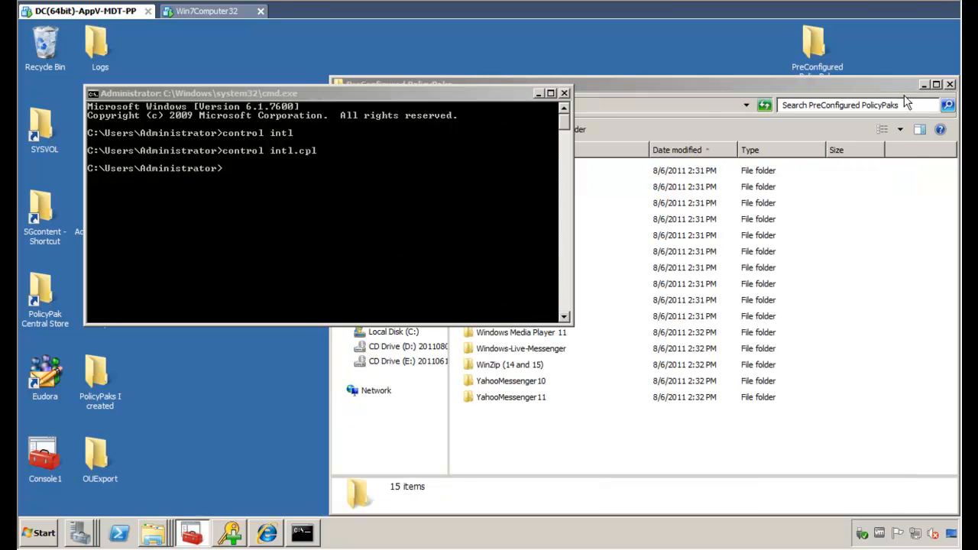
{"action": "left_click", "coordinate": [763, 86]}
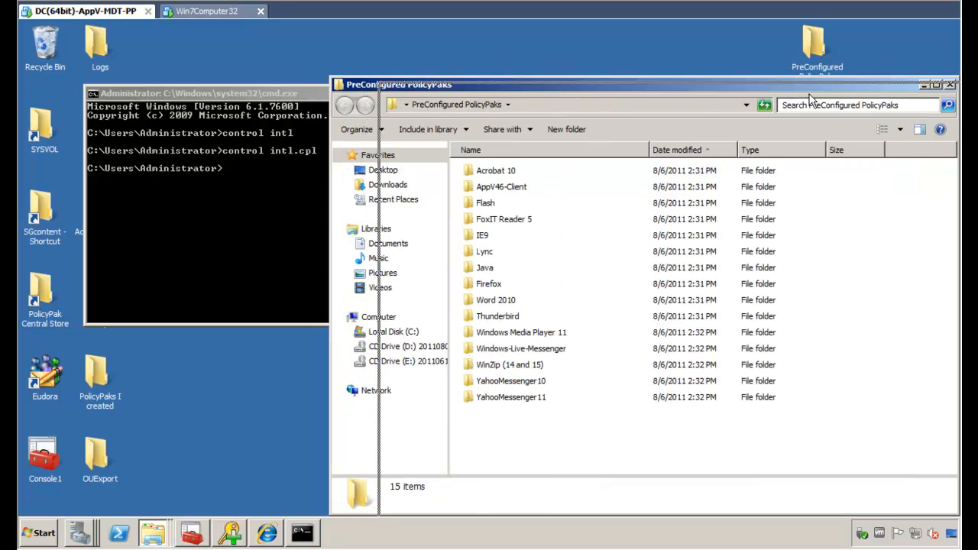
{"action": "left_click_drag", "start_coordinate": [565, 93], "coordinate": [661, 114]}
{"action": "left_click", "coordinate": [565, 92]}
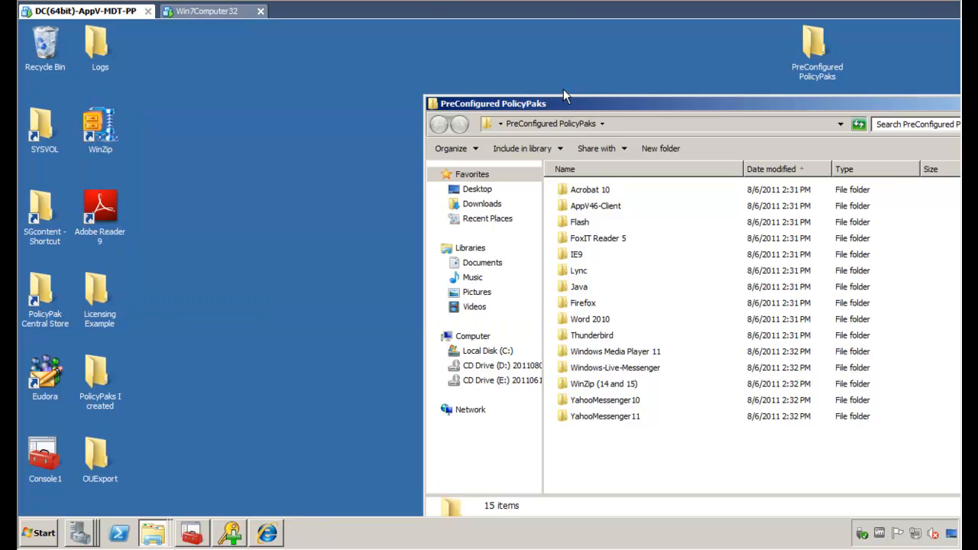
{"action": "left_click_drag", "start_coordinate": [675, 101], "coordinate": [835, 91]}
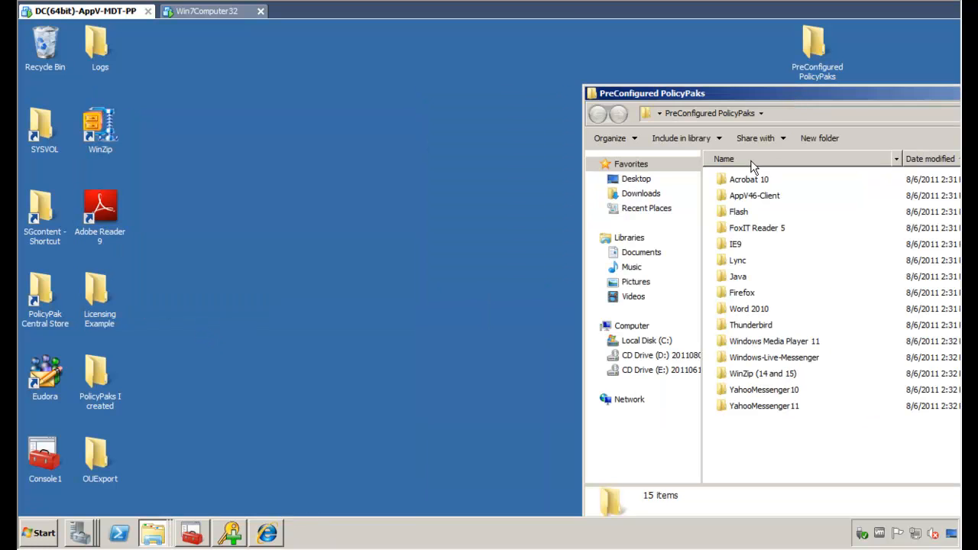
{"action": "left_click", "coordinate": [357, 312]}
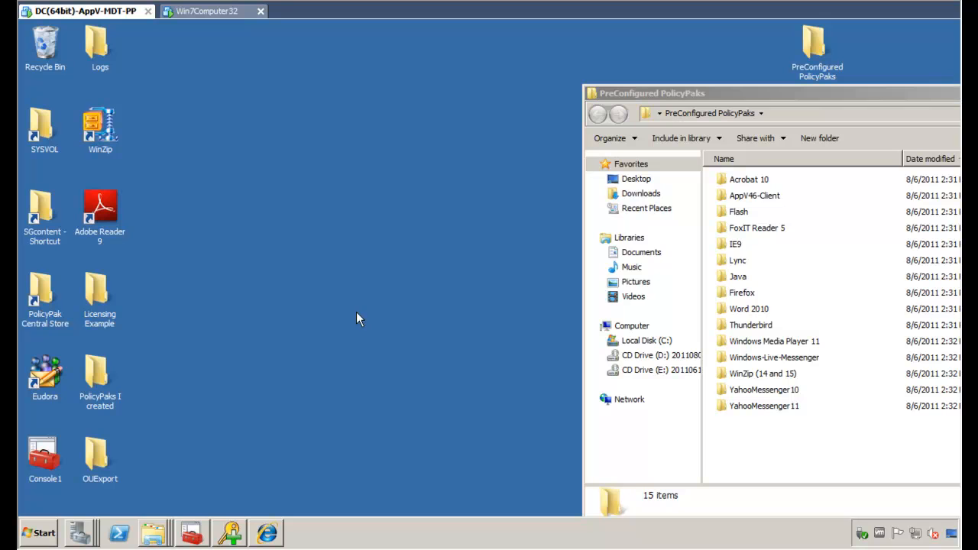
Open C:\Program Files (x86)\PolicyPak\Extensions and place it on the left.
{"action": "left_click", "coordinate": [42, 534]}
{"action": "type", "text": "c:\\pro"}
{"action": "key", "text": "Down"}
{"action": "key", "text": "Down"}
{"action": "key", "text": "Down"}
{"action": "key", "text": "Return"}
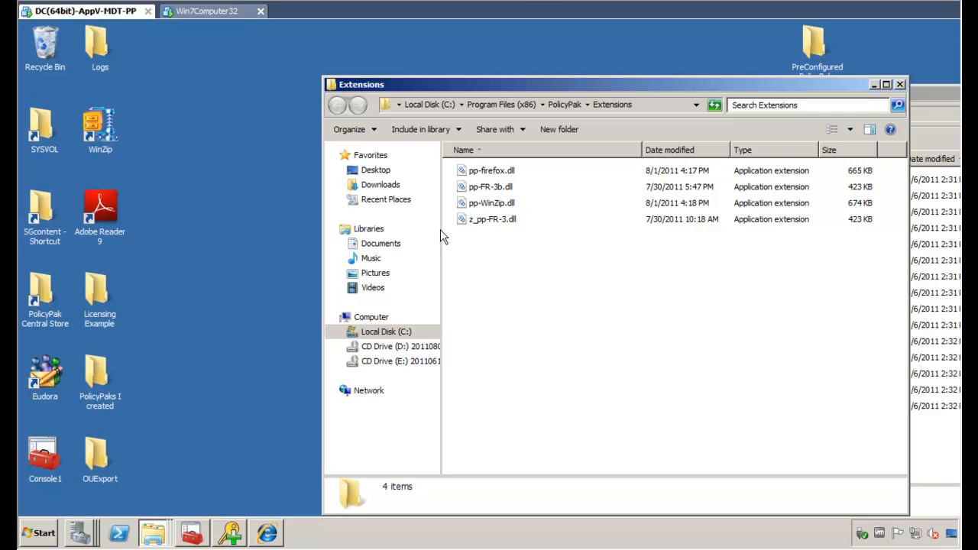
{"action": "left_click_drag", "start_coordinate": [532, 79], "coordinate": [236, 80]}
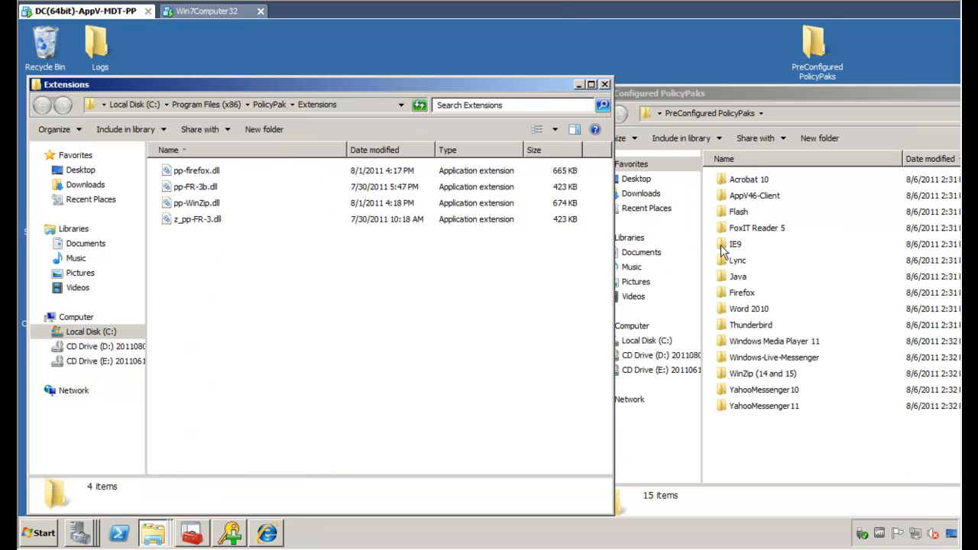
Copy pp-Adobe-Reader-X.dll and pp-flash.dll into the Extensions folder.
{"action": "double_click", "coordinate": [747, 181]}
{"action": "left_click_drag", "start_coordinate": [756, 245], "coordinate": [462, 302]}
{"action": "left_click", "coordinate": [489, 312]}
{"action": "left_click", "coordinate": [780, 322]}
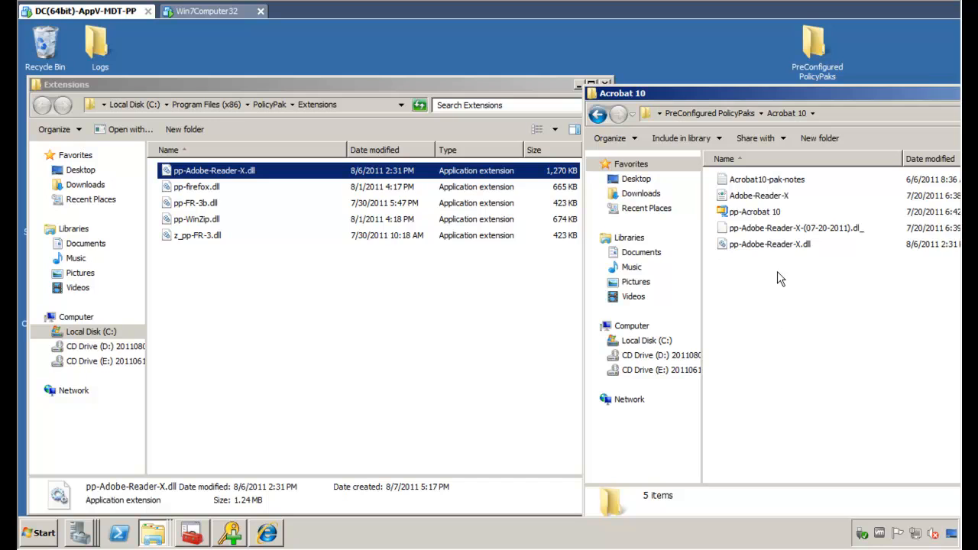
{"action": "left_click", "coordinate": [703, 114]}
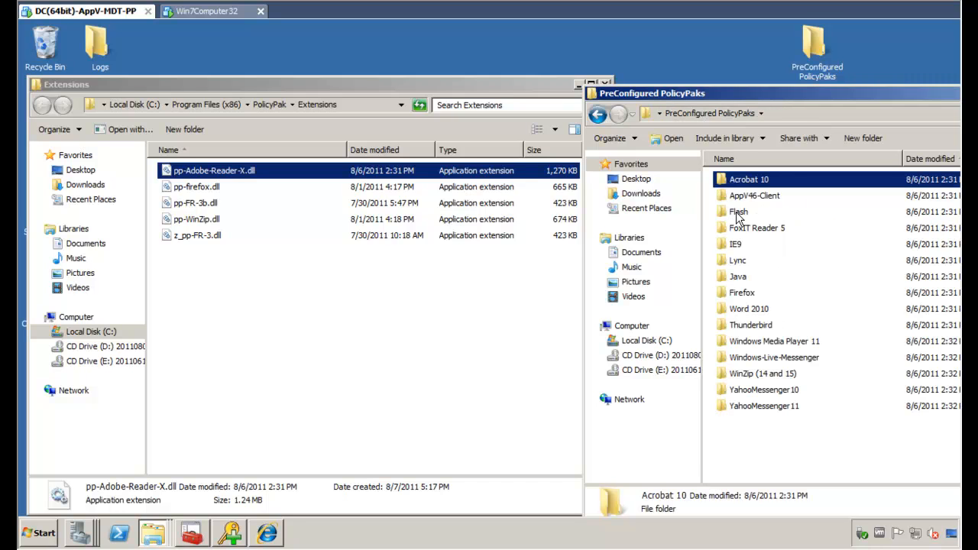
{"action": "double_click", "coordinate": [736, 213]}
{"action": "left_click_drag", "start_coordinate": [747, 229], "coordinate": [483, 305]}
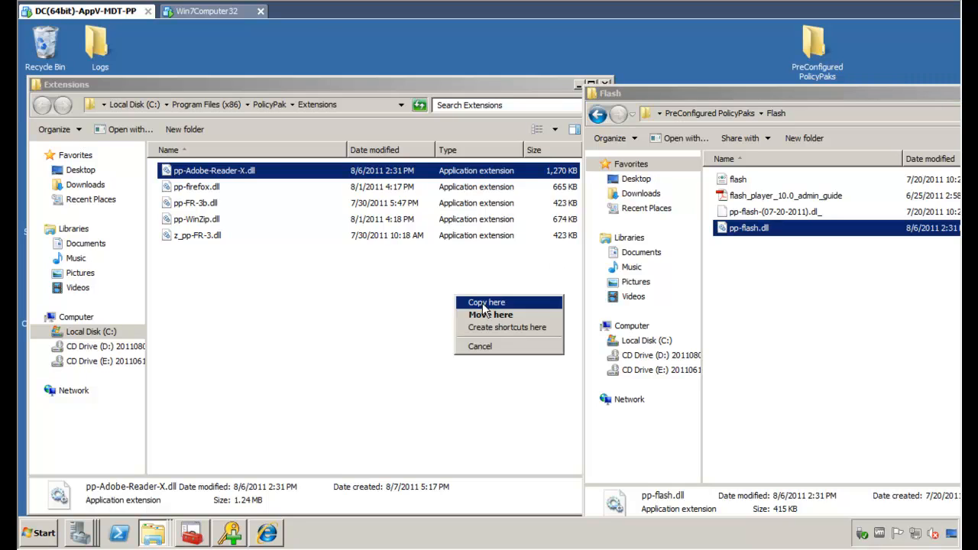
{"action": "left_click", "coordinate": [483, 303]}
{"action": "left_click", "coordinate": [729, 347]}
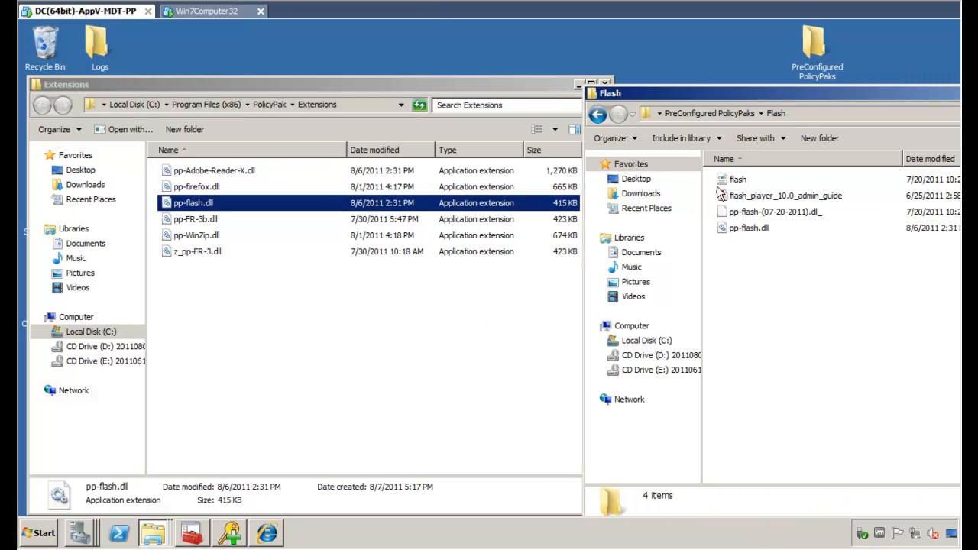
{"action": "left_click", "coordinate": [697, 113]}
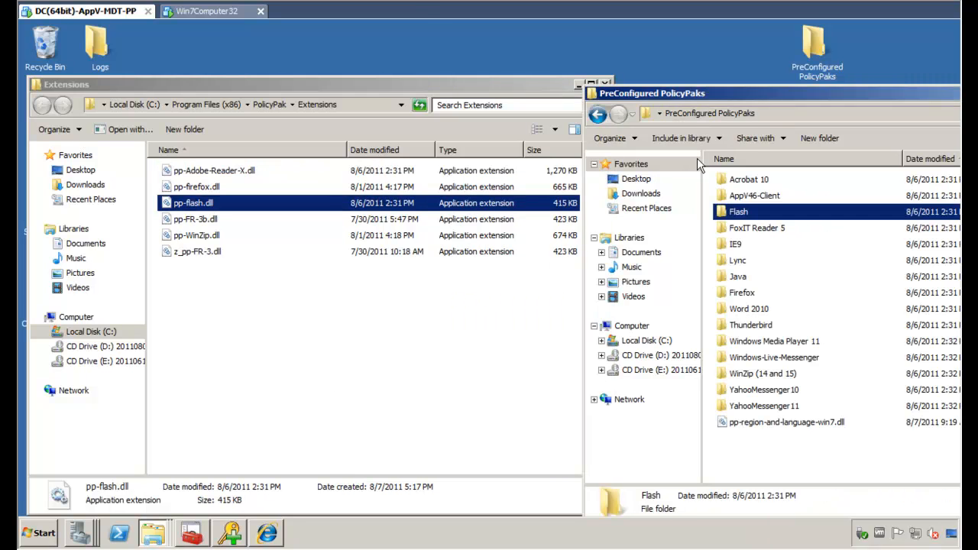
Move pp-region-and-language-win7.dll into Extensions and close that folder window.
{"action": "left_click", "coordinate": [761, 428]}
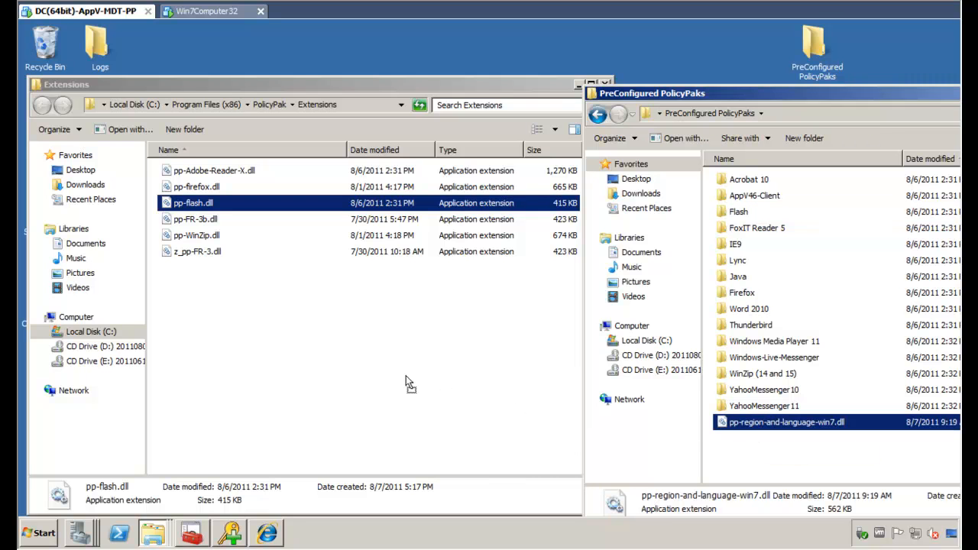
{"action": "left_click_drag", "start_coordinate": [406, 376], "coordinate": [396, 371]}
{"action": "left_click", "coordinate": [417, 391]}
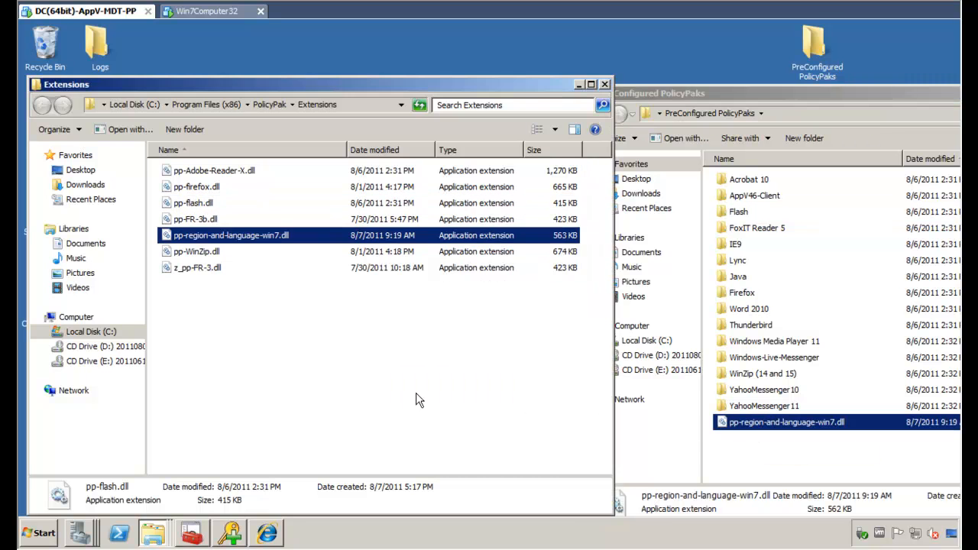
{"action": "left_click", "coordinate": [379, 390]}
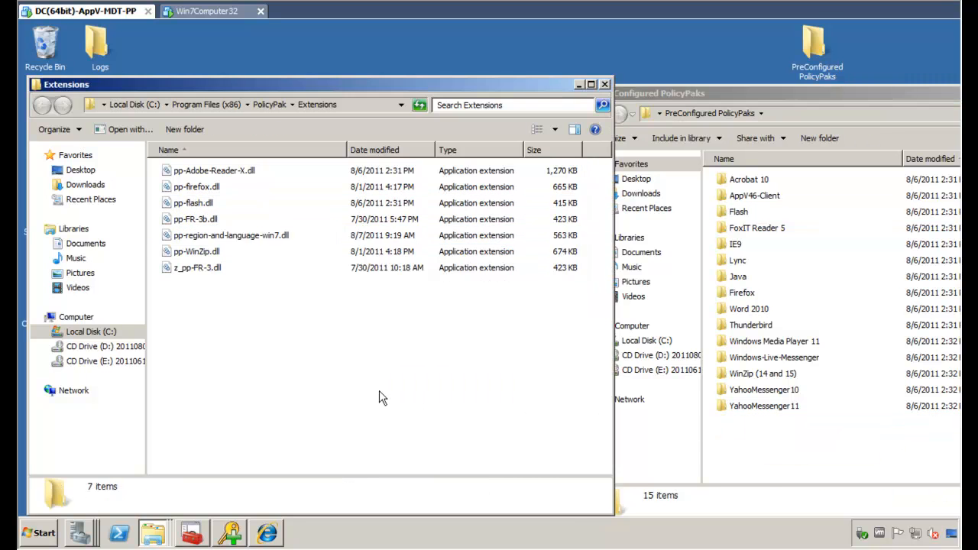
{"action": "left_click", "coordinate": [605, 84]}
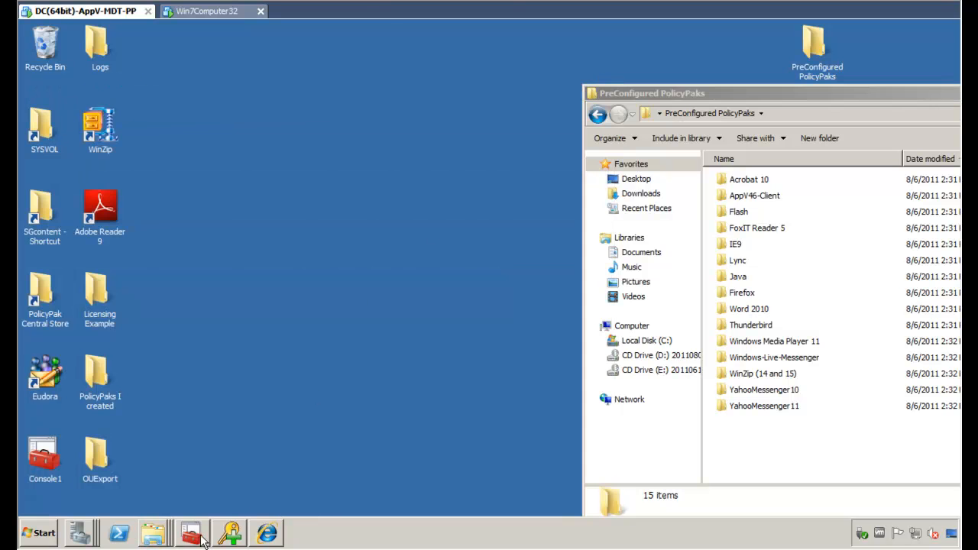
{"action": "left_click", "coordinate": [200, 537]}
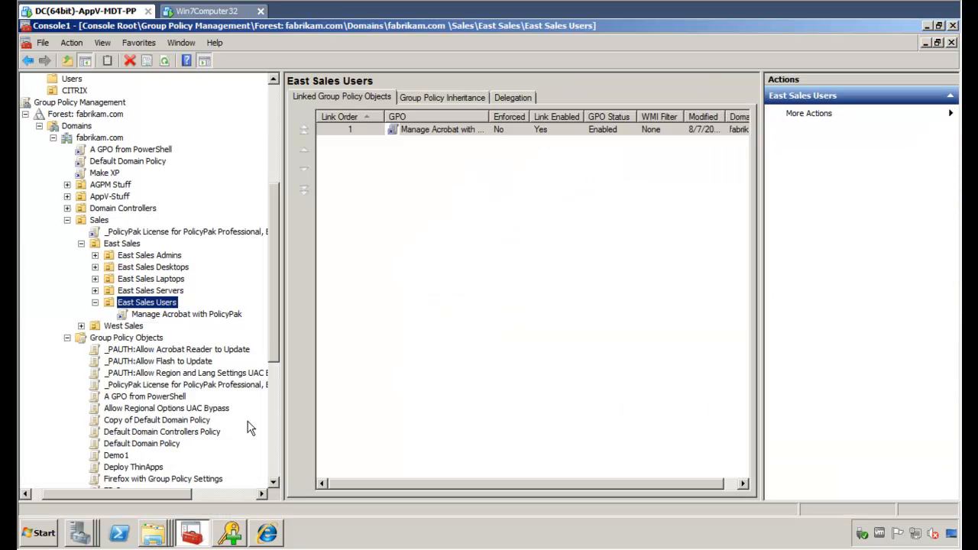
Edit Manage Acrobat with PolicyPak and add a PolicyPak for Adobe Reader X application entry.
{"action": "left_click", "coordinate": [216, 316]}
{"action": "right_click", "coordinate": [216, 317]}
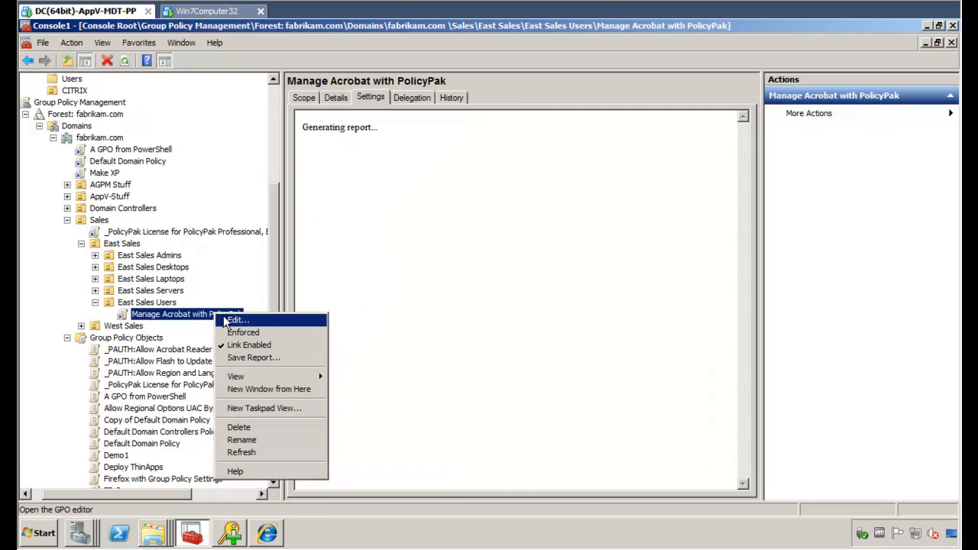
{"action": "left_click", "coordinate": [233, 320]}
{"action": "left_click", "coordinate": [107, 233]}
{"action": "left_click", "coordinate": [160, 244]}
{"action": "right_click", "coordinate": [162, 245]}
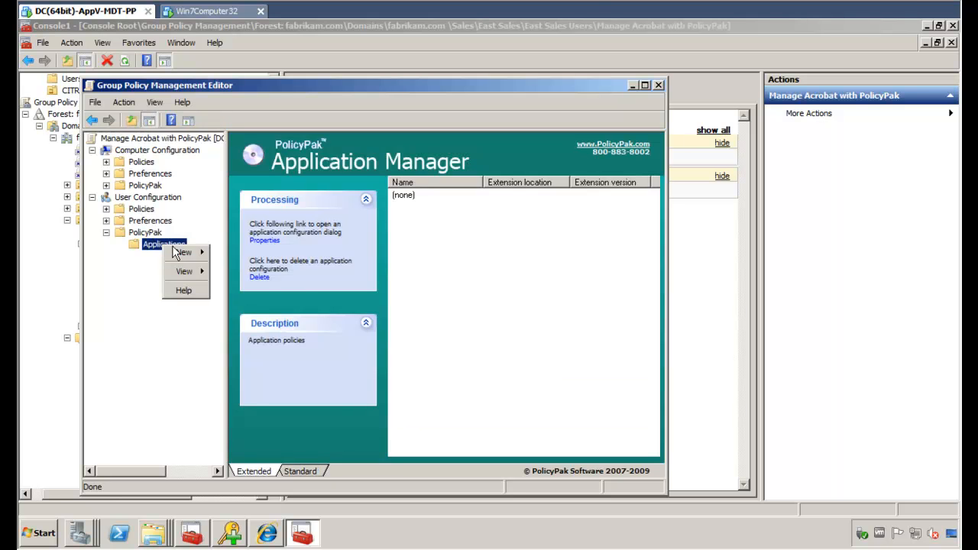
{"action": "mouse_move", "coordinate": [176, 253]}
{"action": "mouse_move", "coordinate": [242, 256]}
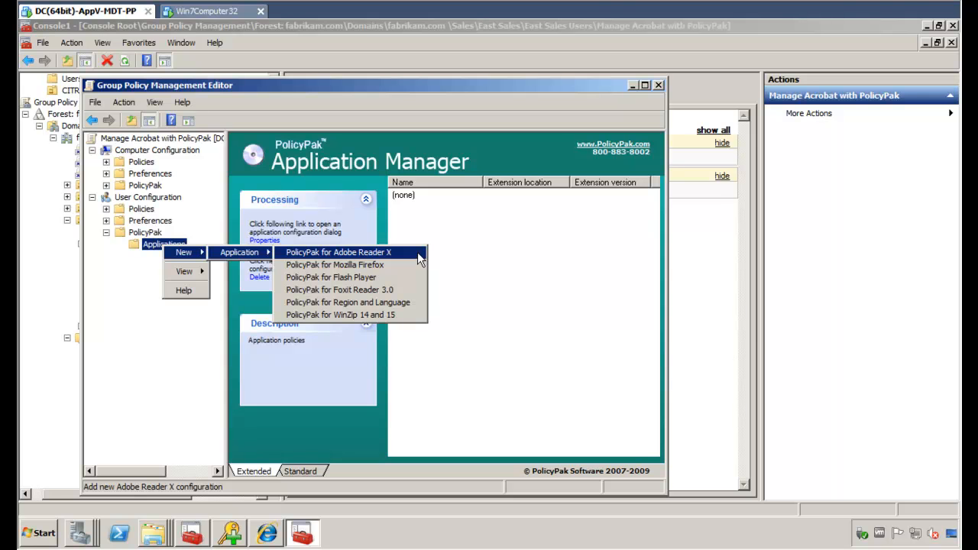
{"action": "left_click", "coordinate": [338, 252]}
Uncheck Enable Acrobat JavaScript and set it to disable the corresponding control in Reader.
{"action": "double_click", "coordinate": [428, 199]}
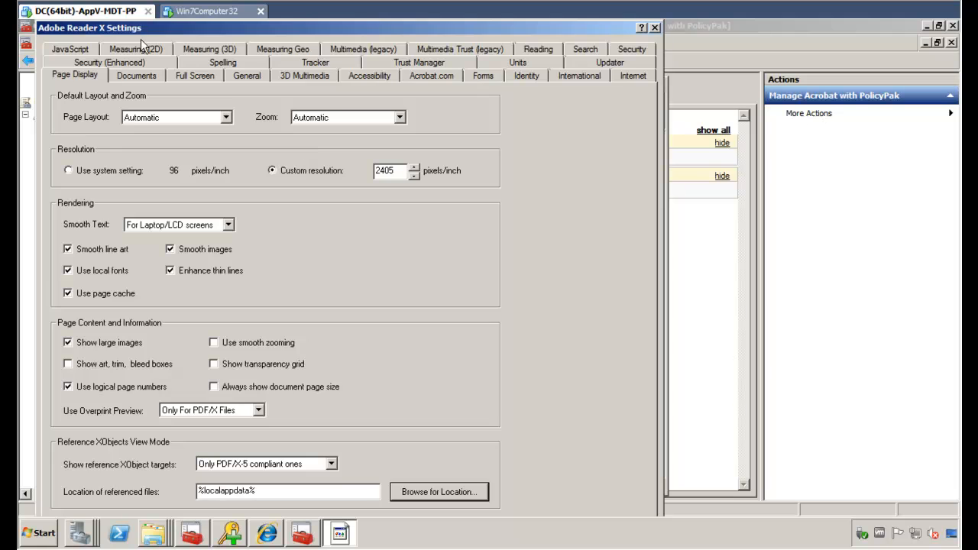
{"action": "left_click", "coordinate": [69, 49]}
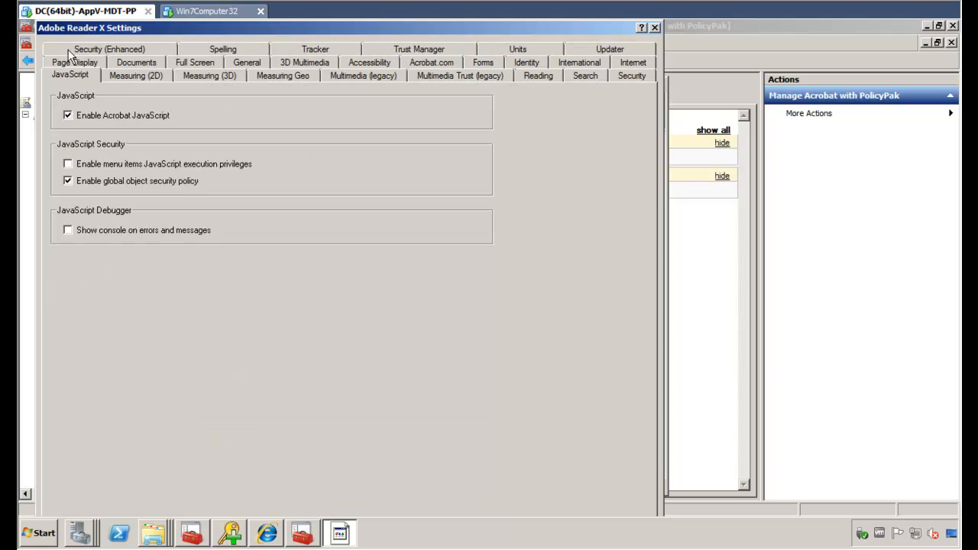
{"action": "left_click", "coordinate": [131, 116]}
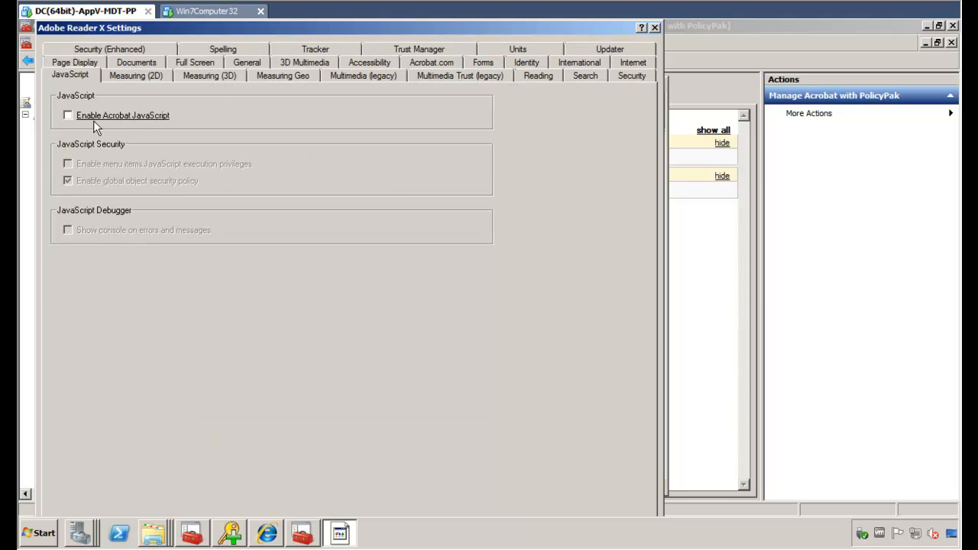
{"action": "right_click", "coordinate": [161, 122]}
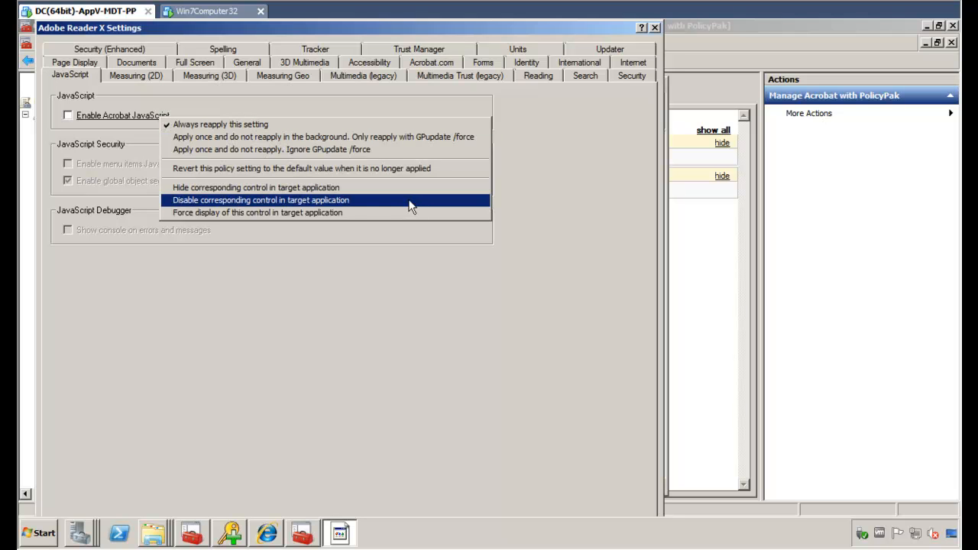
{"action": "left_click", "coordinate": [350, 202]}
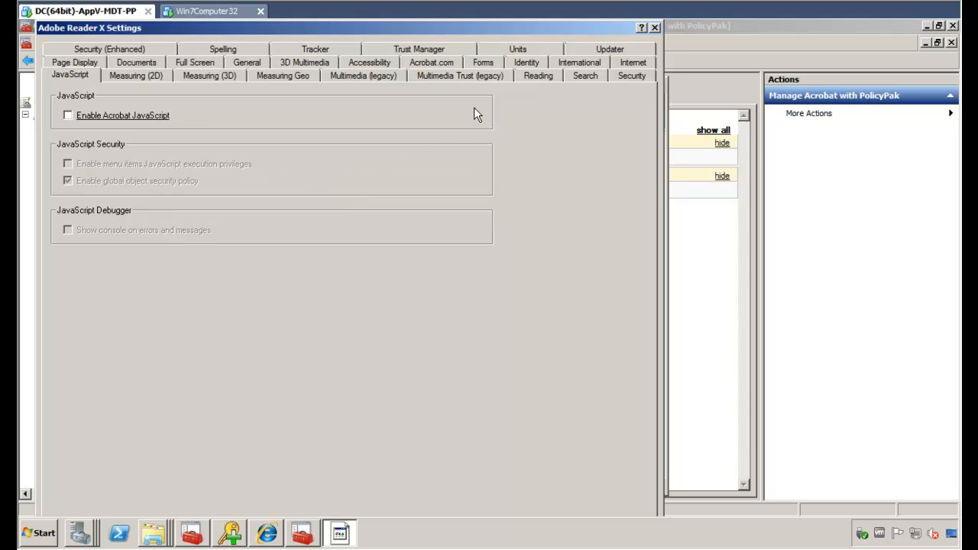
Keep Enable Enhanced Security on and lock it so users cannot change it.
{"action": "left_click", "coordinate": [112, 52]}
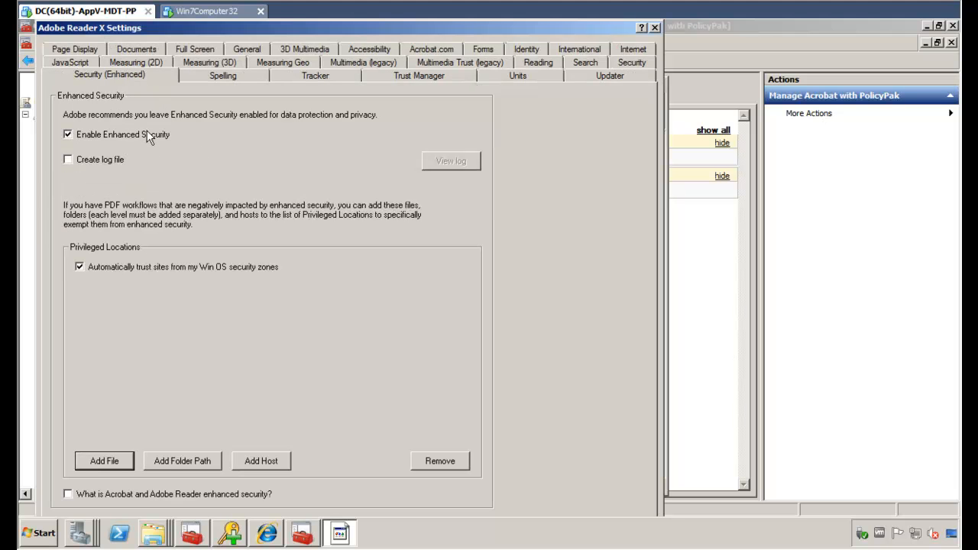
{"action": "left_click", "coordinate": [96, 135]}
{"action": "left_click", "coordinate": [96, 135]}
{"action": "right_click", "coordinate": [144, 134]}
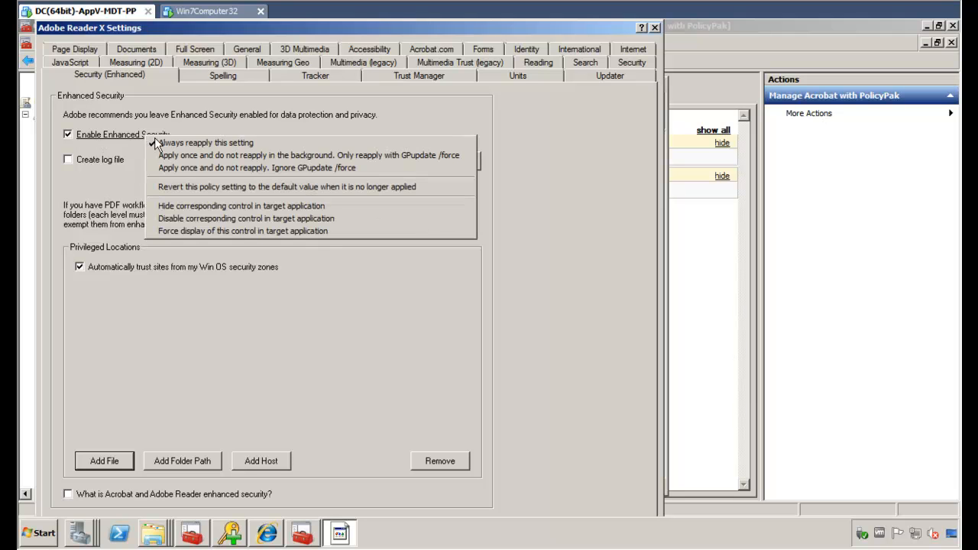
{"action": "left_click", "coordinate": [322, 220]}
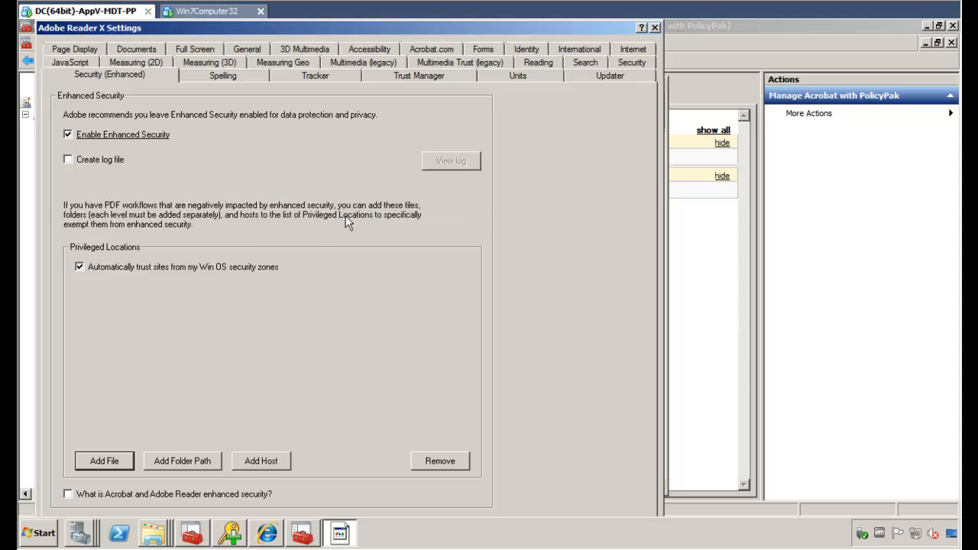
Choose 'Do not download or install updates automatically' on the Updater page and close the settings.
{"action": "left_click", "coordinate": [597, 76]}
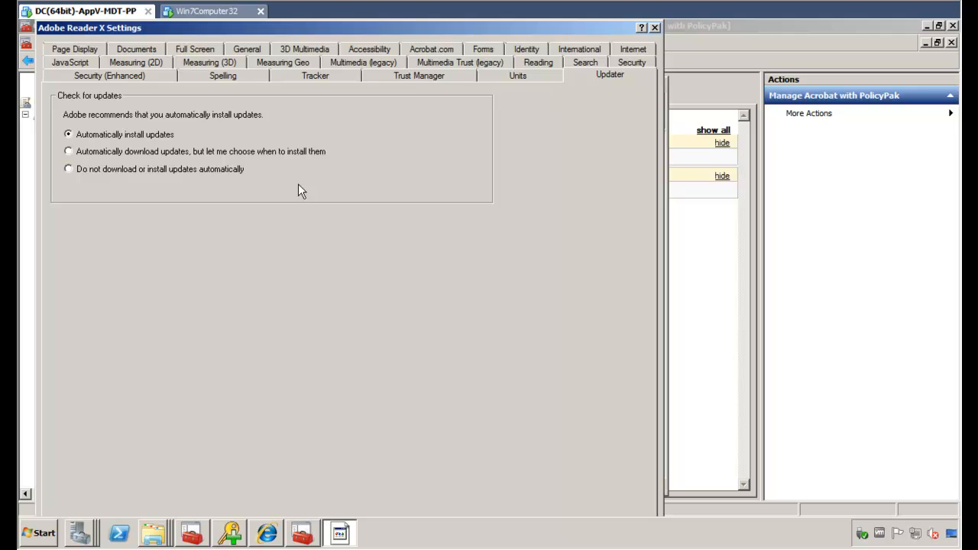
{"action": "left_click", "coordinate": [82, 168]}
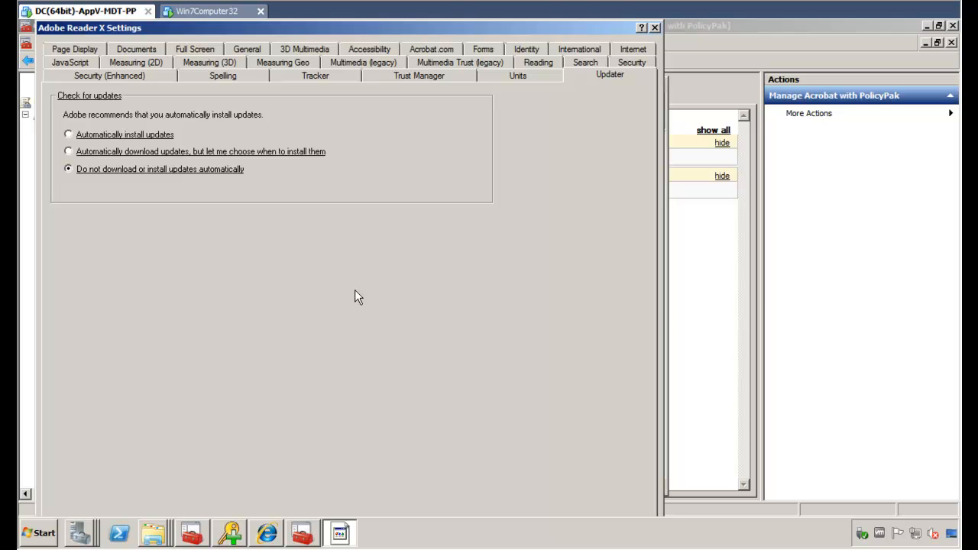
{"action": "key", "text": "Return"}
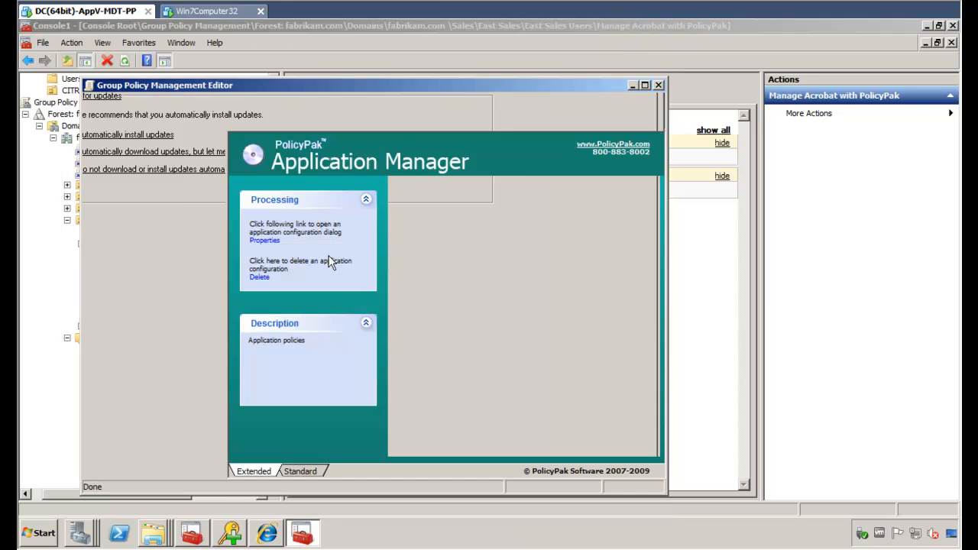
Run gpupdate in a Command Prompt on the Win7Computer32 client.
{"action": "left_click", "coordinate": [211, 11]}
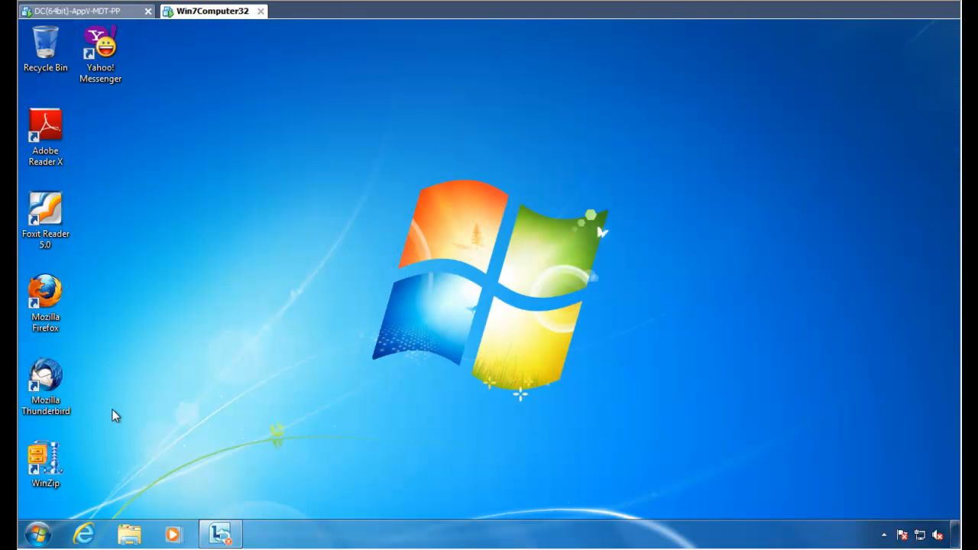
{"action": "left_click", "coordinate": [29, 545]}
{"action": "type", "text": "cmd"}
{"action": "key", "text": "Return"}
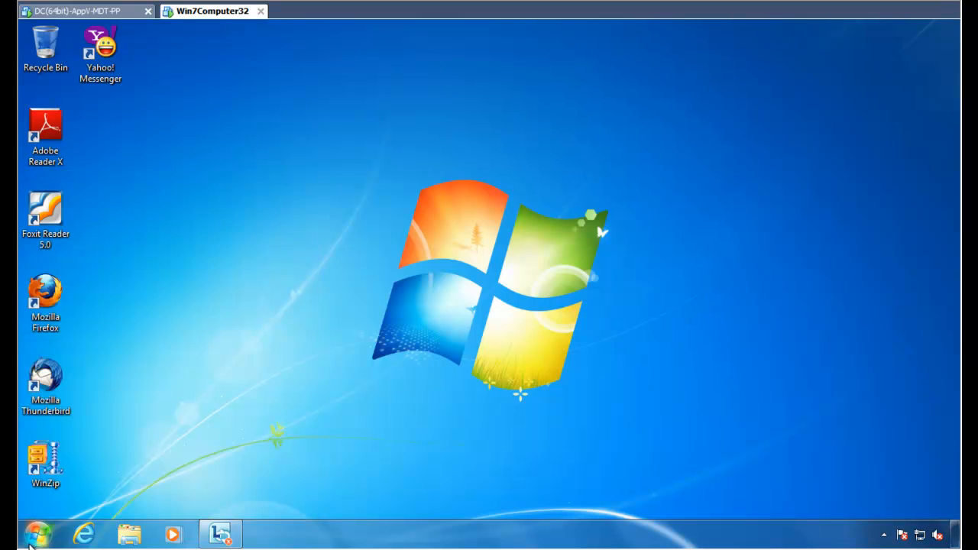
{"action": "type", "text": "gpupdate"}
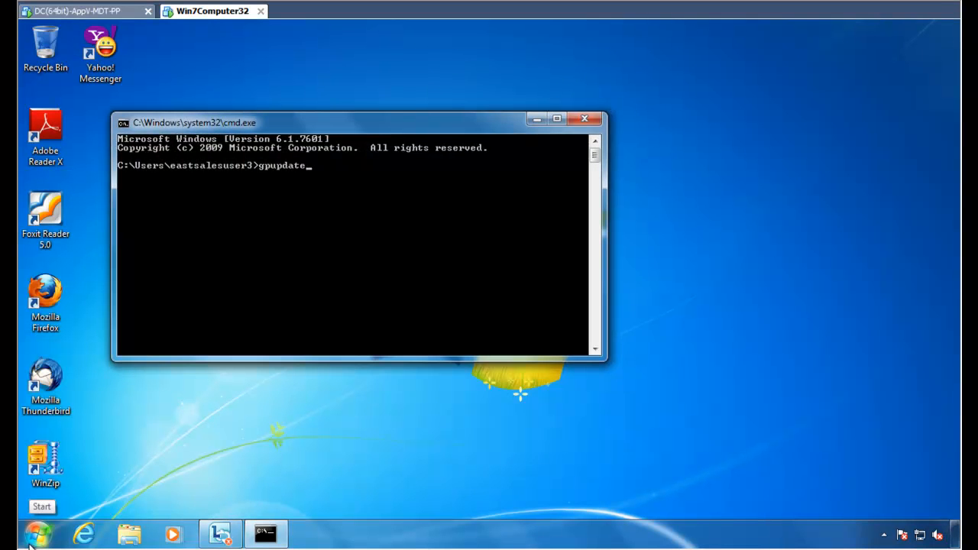
{"action": "key", "text": "Return"}
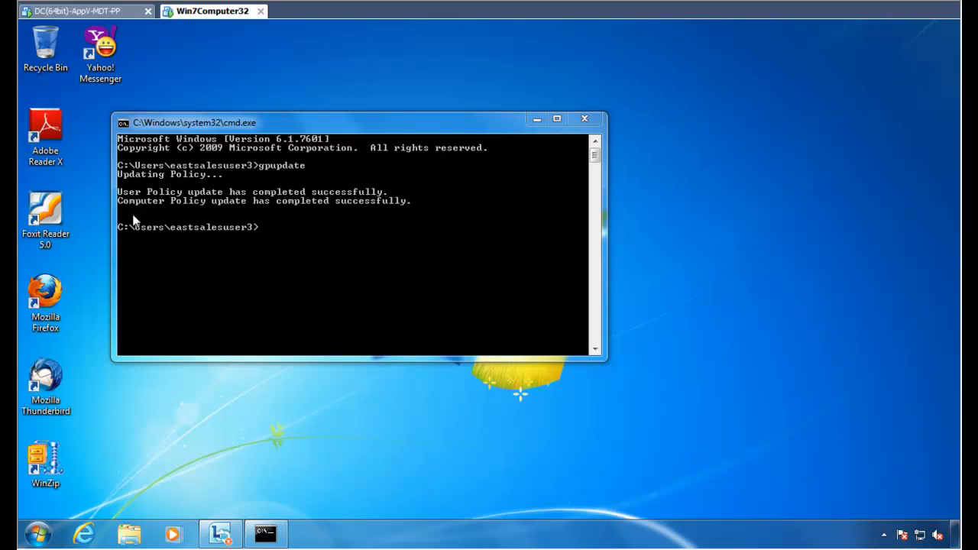
{"action": "left_click", "coordinate": [48, 128]}
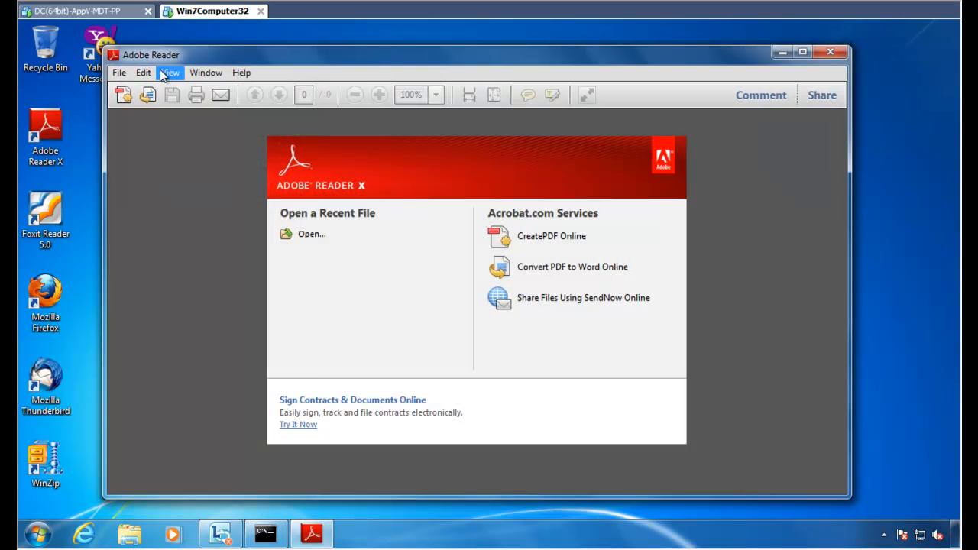
{"action": "left_click", "coordinate": [144, 73]}
{"action": "left_click", "coordinate": [189, 398]}
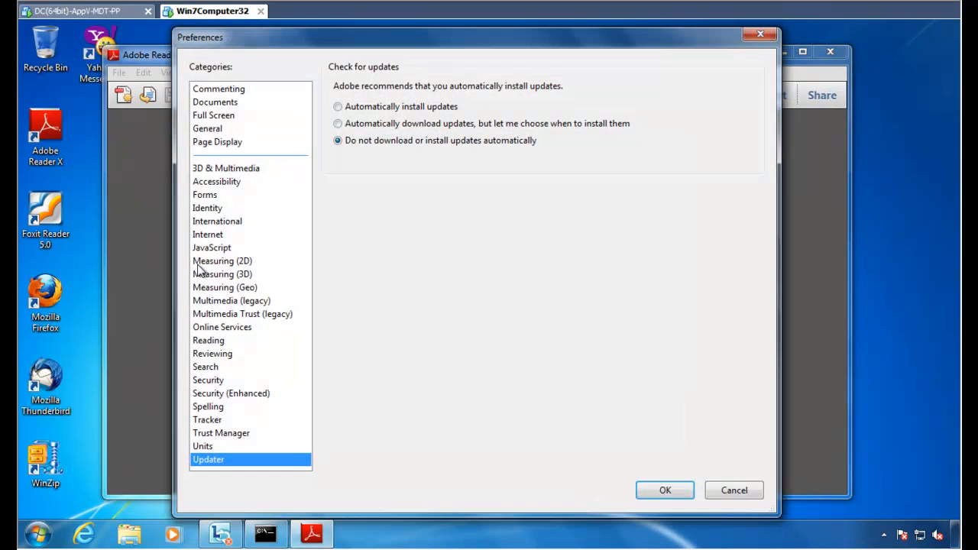
{"action": "left_click", "coordinate": [217, 234]}
{"action": "left_click", "coordinate": [218, 249]}
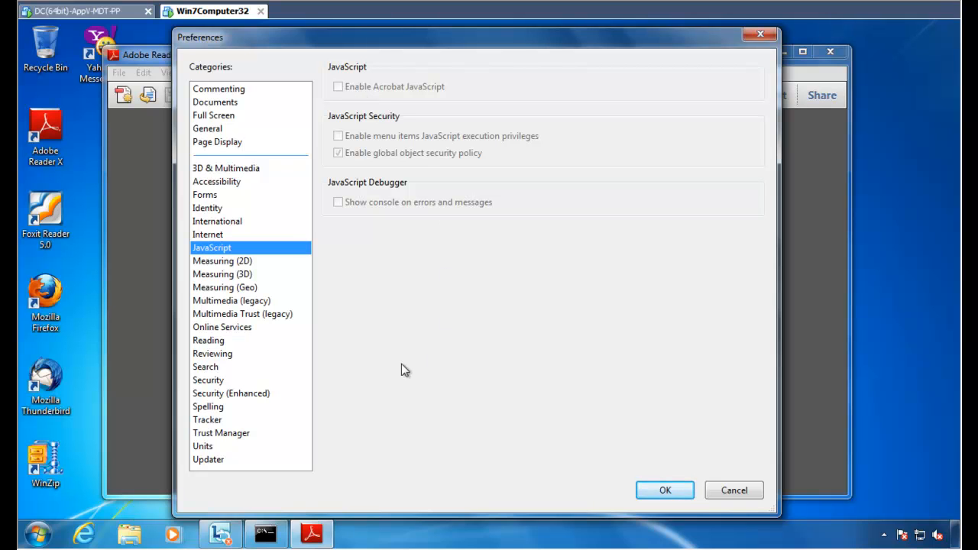
{"action": "left_click", "coordinate": [256, 402]}
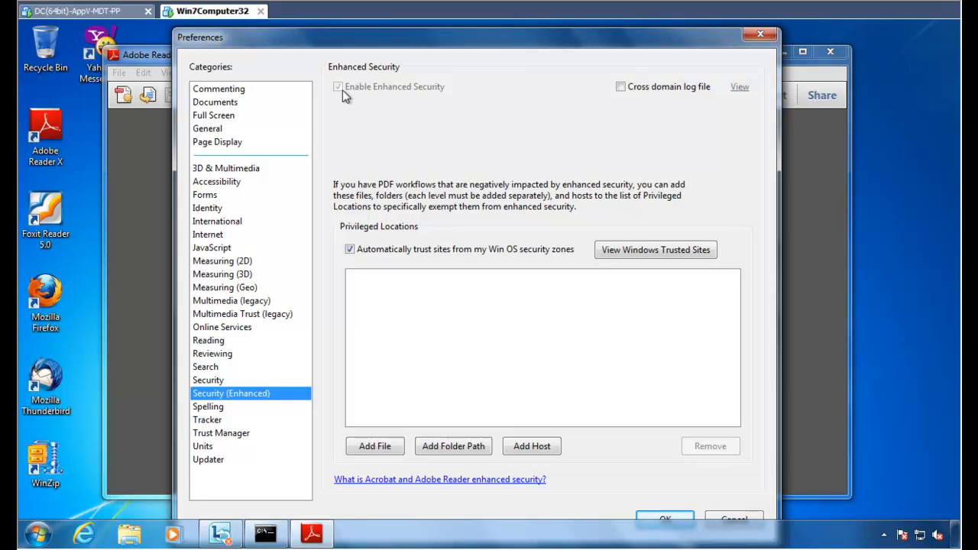
{"action": "left_click", "coordinate": [218, 461]}
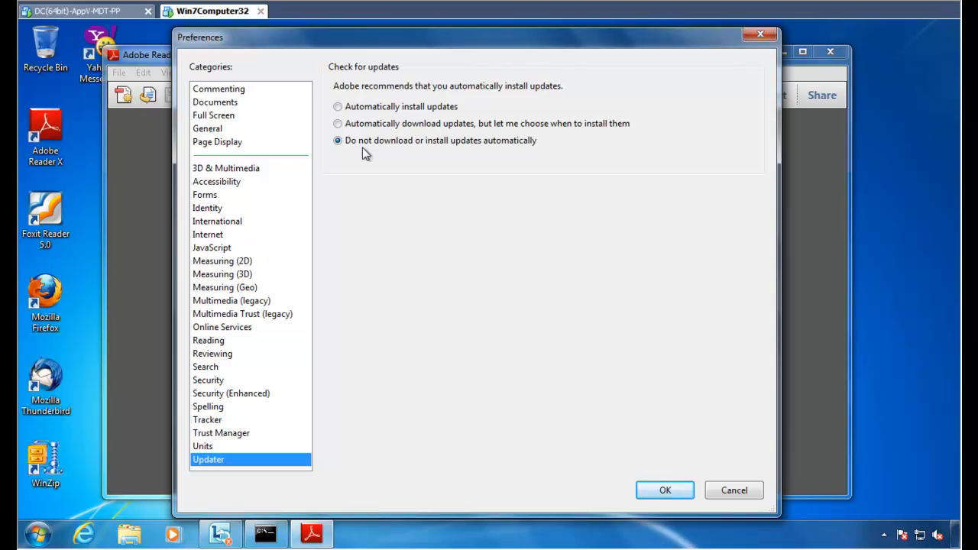
{"action": "left_click", "coordinate": [375, 109]}
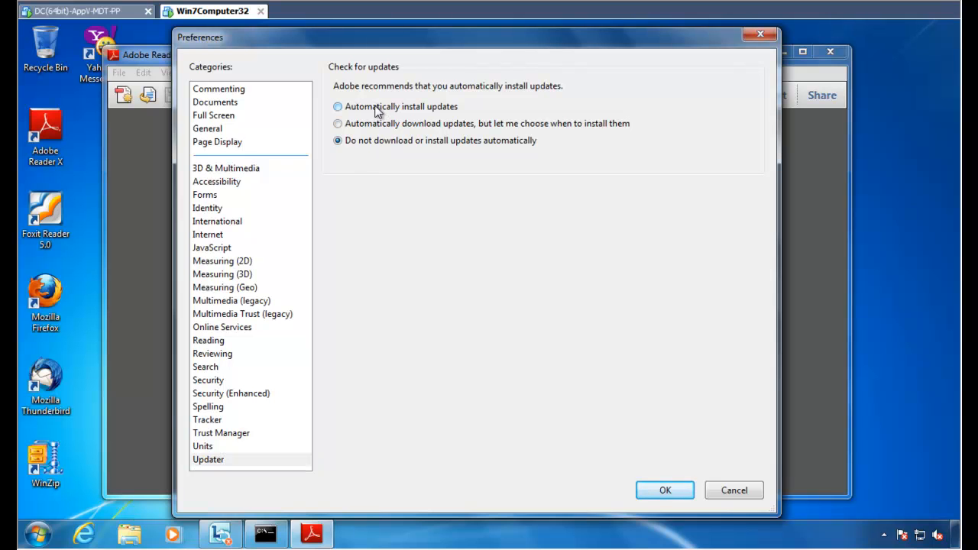
{"action": "left_click", "coordinate": [664, 490]}
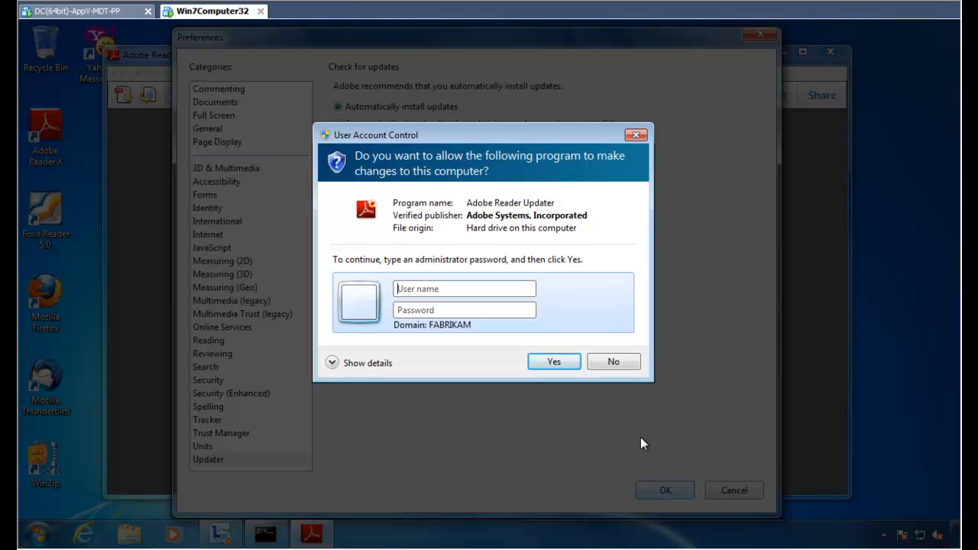
{"action": "left_click", "coordinate": [590, 360]}
Quit Reader on the client, close the policy editor on the DC, and bring up Privilege Authority.
{"action": "key", "text": "ctrl+q"}
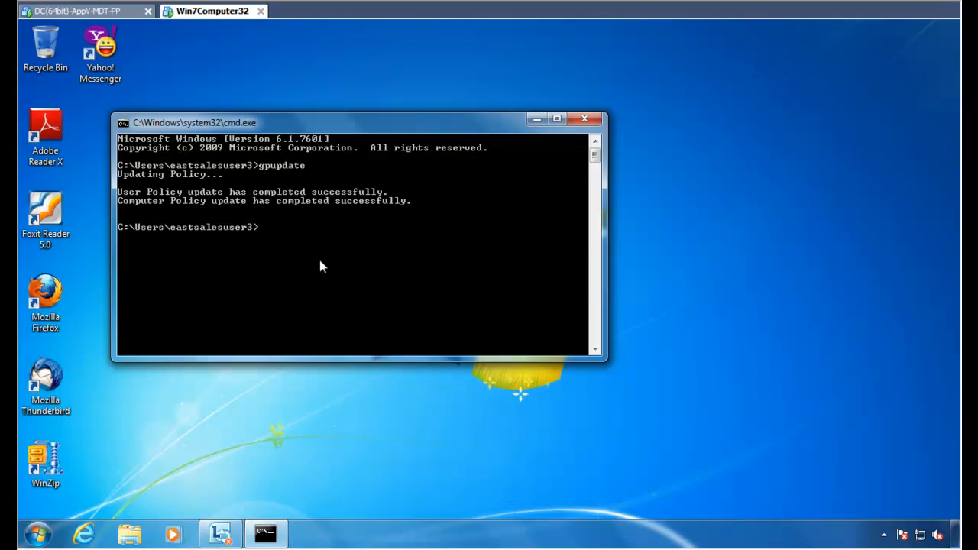
{"action": "left_click", "coordinate": [92, 12]}
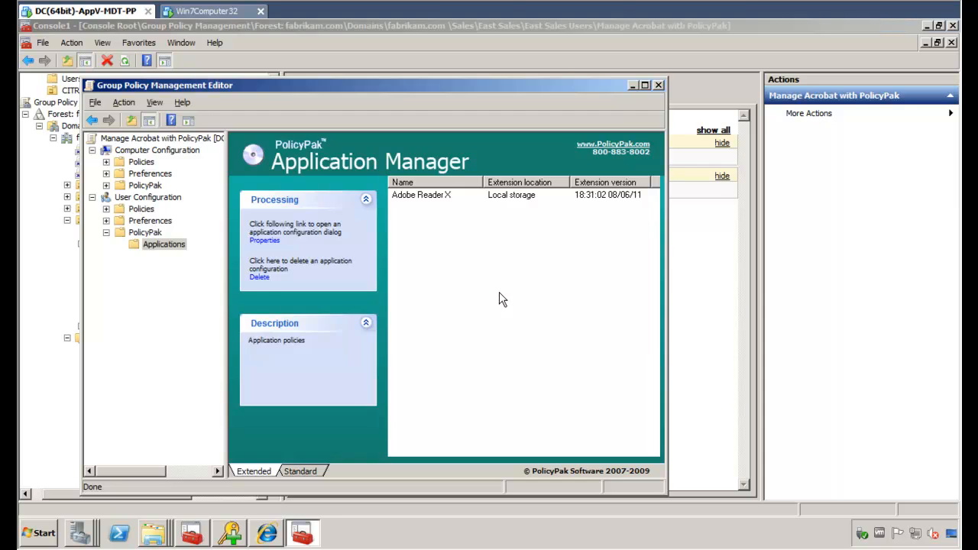
{"action": "key", "text": "alt+F4"}
{"action": "left_click", "coordinate": [233, 534]}
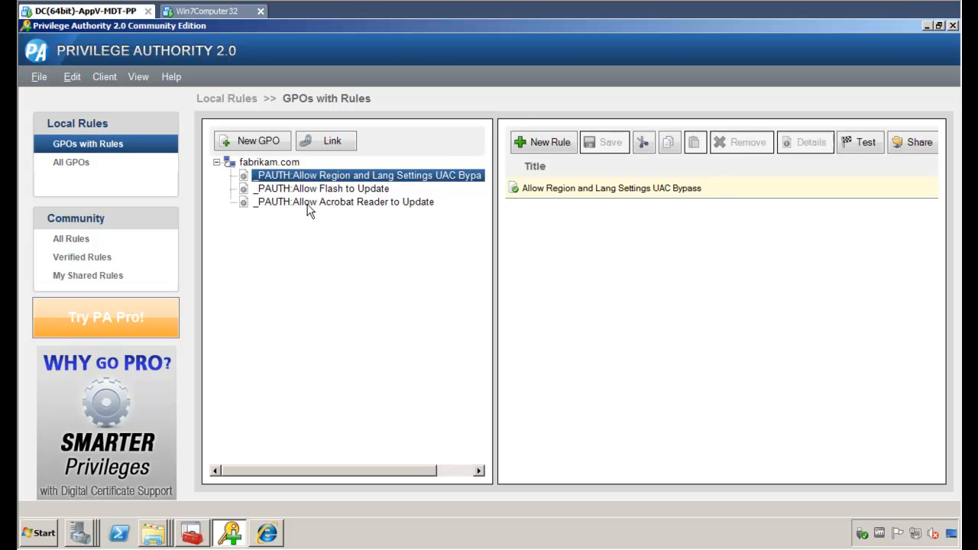
Review the Acrobat Reader update, Flash update and Region and Lang UAC Bypass rules, then minimize Privilege Authority.
{"action": "left_click", "coordinate": [279, 203]}
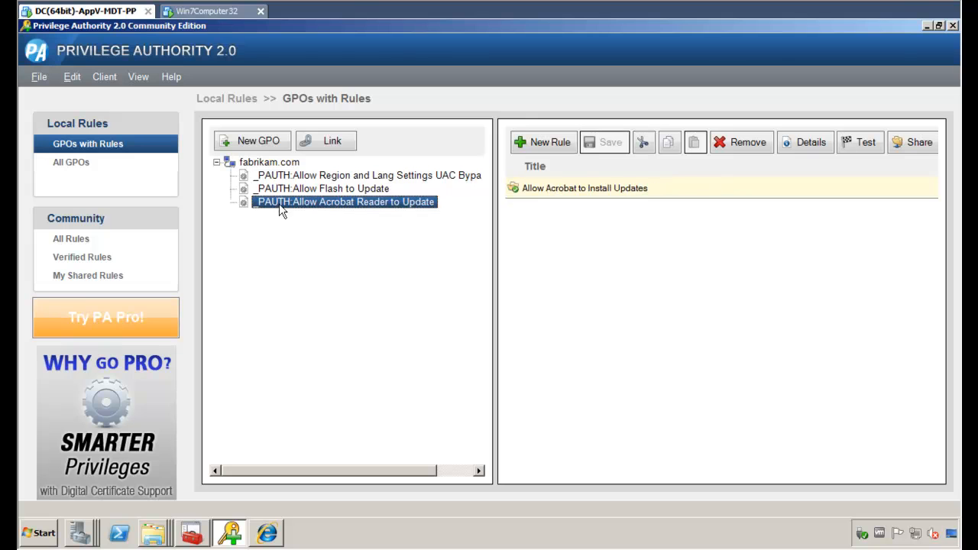
{"action": "left_click", "coordinate": [356, 188]}
{"action": "left_click", "coordinate": [364, 178]}
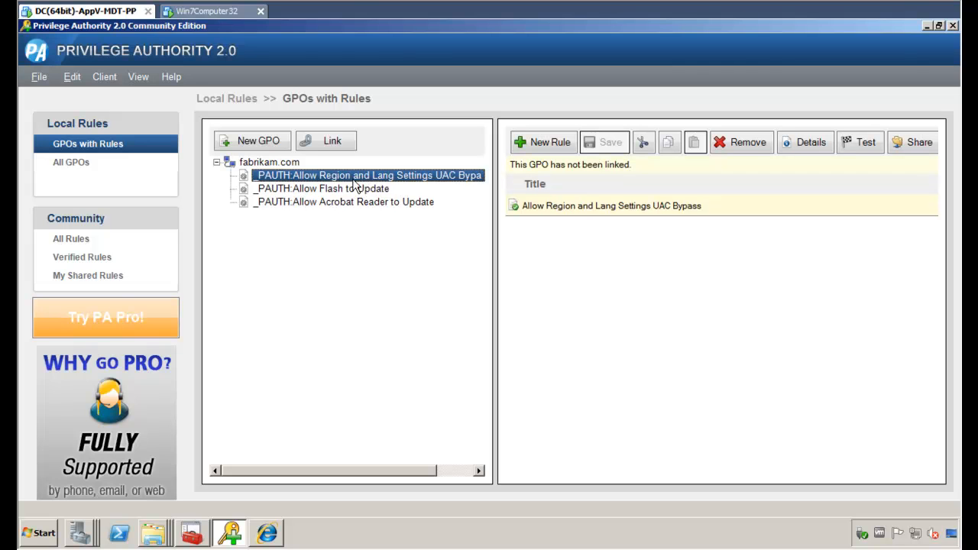
{"action": "left_click", "coordinate": [927, 27]}
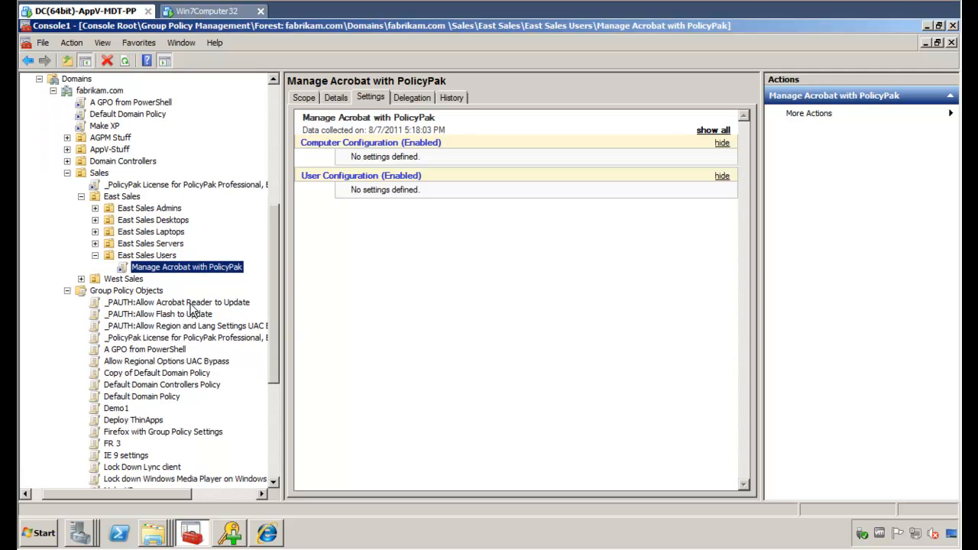
Link the _PAUTH:Allow Acrobat Reader to Update GPO to East Sales Users, then return to the Win7Computer32 client.
{"action": "left_click_drag", "start_coordinate": [192, 306], "coordinate": [161, 262]}
{"action": "left_click", "coordinate": [528, 306]}
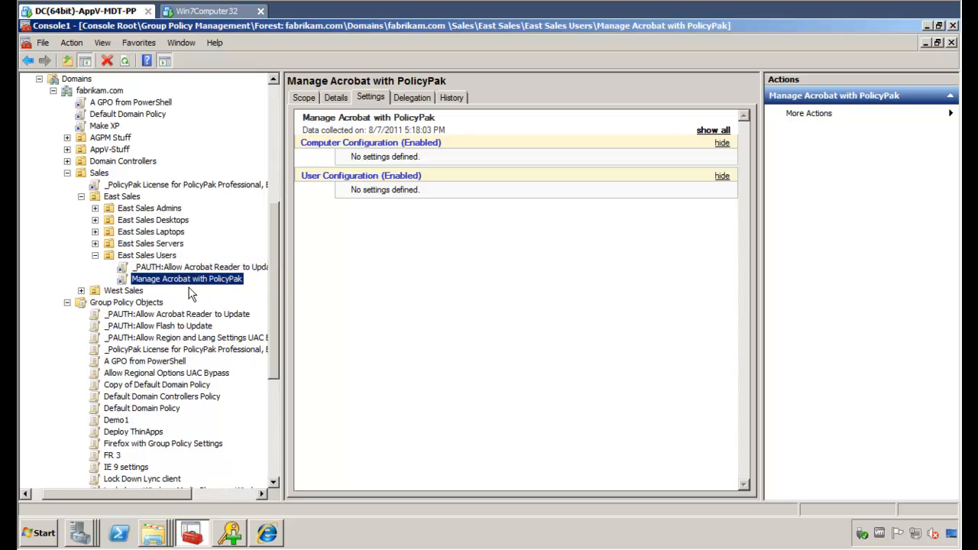
{"action": "left_click", "coordinate": [179, 278]}
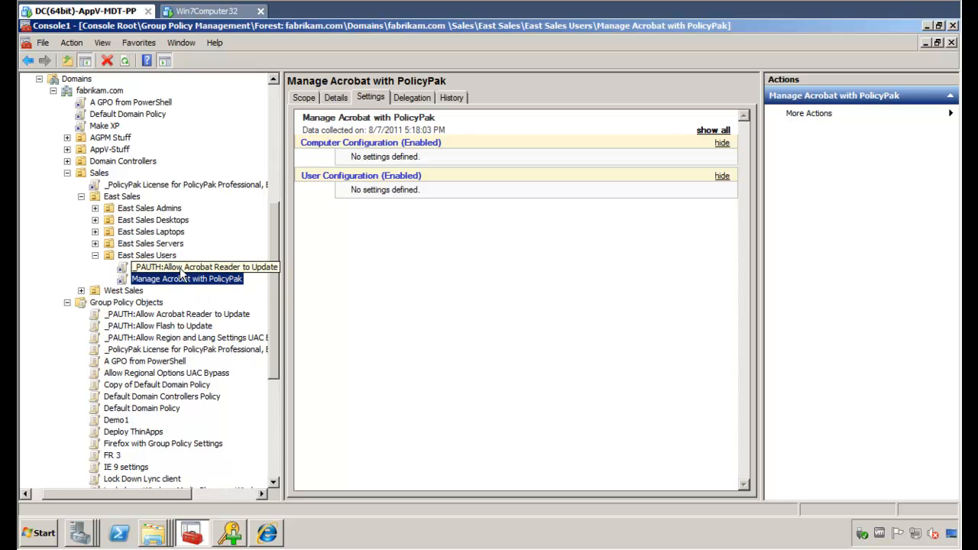
{"action": "key", "text": "Escape"}
{"action": "left_click", "coordinate": [202, 12]}
Run gpupdate again in the client's command prompt.
{"action": "left_click", "coordinate": [389, 298]}
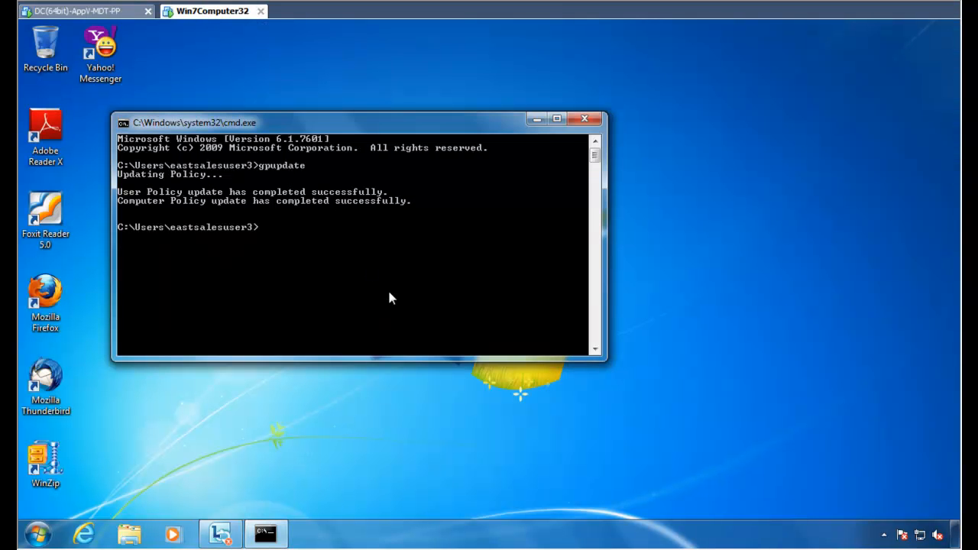
{"action": "type", "text": "gpupdate"}
{"action": "key", "text": "Return"}
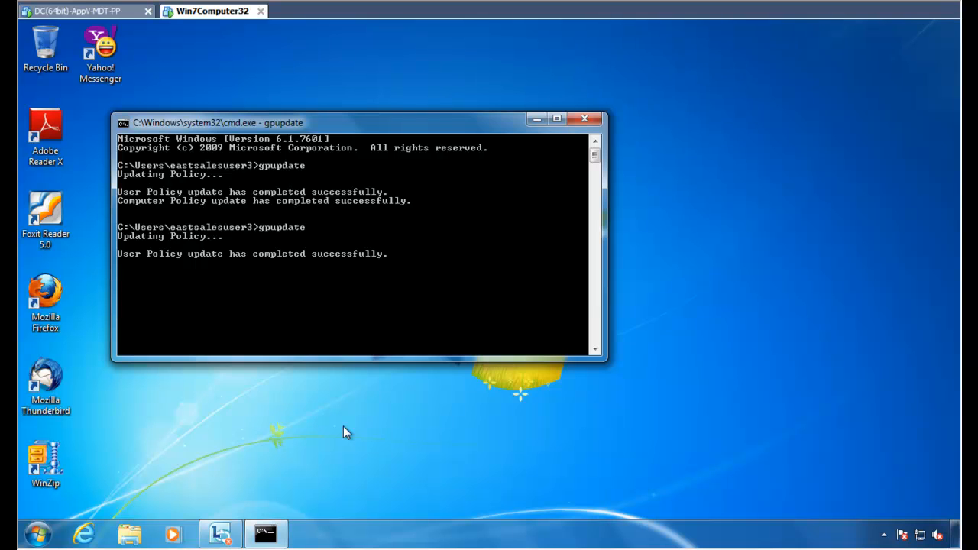
Launch Adobe Reader X and set the Updater preference to 'Automatically install updates'.
{"action": "double_click", "coordinate": [53, 132]}
{"action": "left_click", "coordinate": [142, 71]}
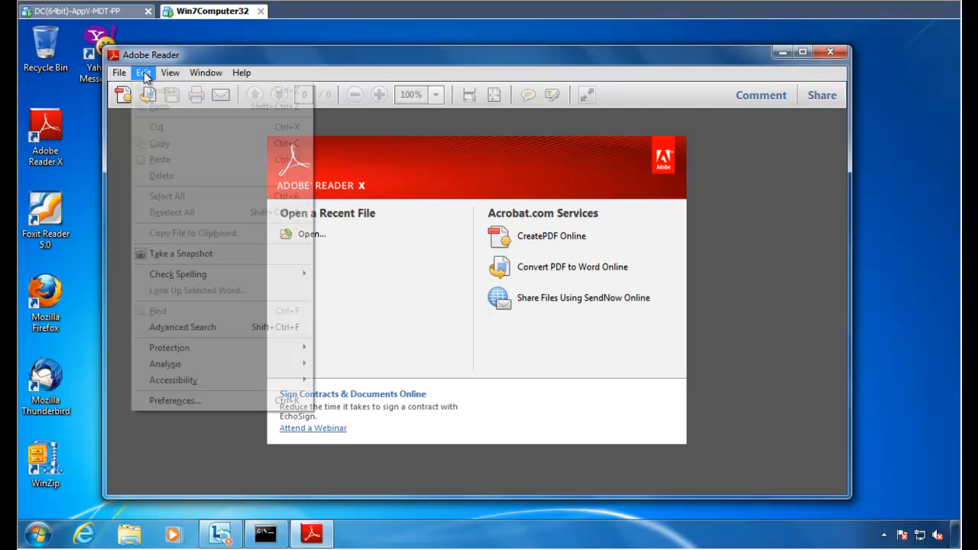
{"action": "left_click", "coordinate": [175, 402]}
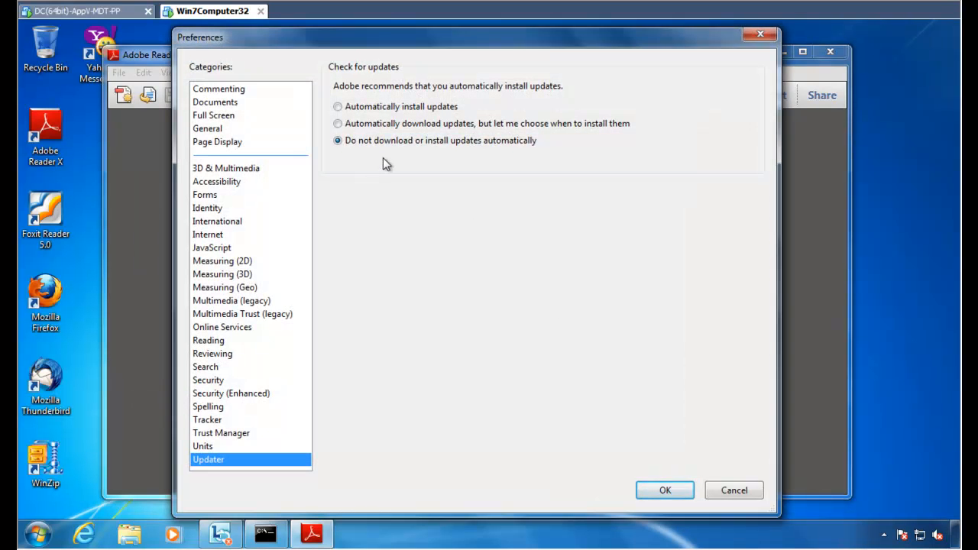
{"action": "left_click", "coordinate": [228, 247]}
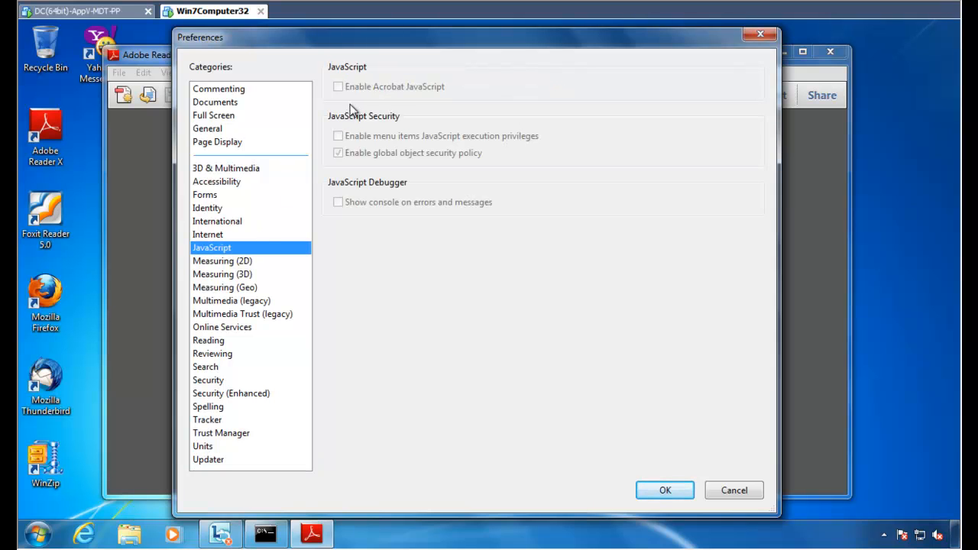
{"action": "left_click", "coordinate": [231, 394]}
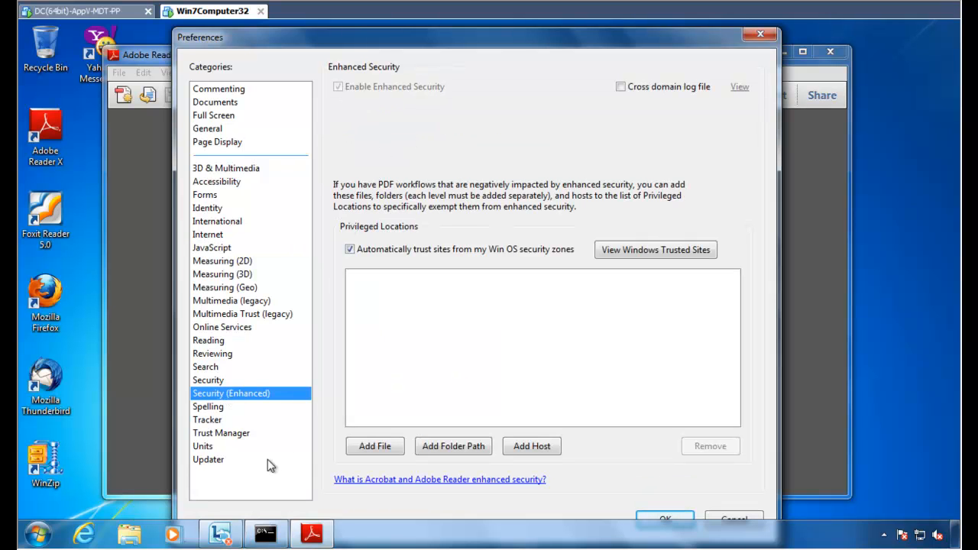
{"action": "left_click", "coordinate": [221, 461]}
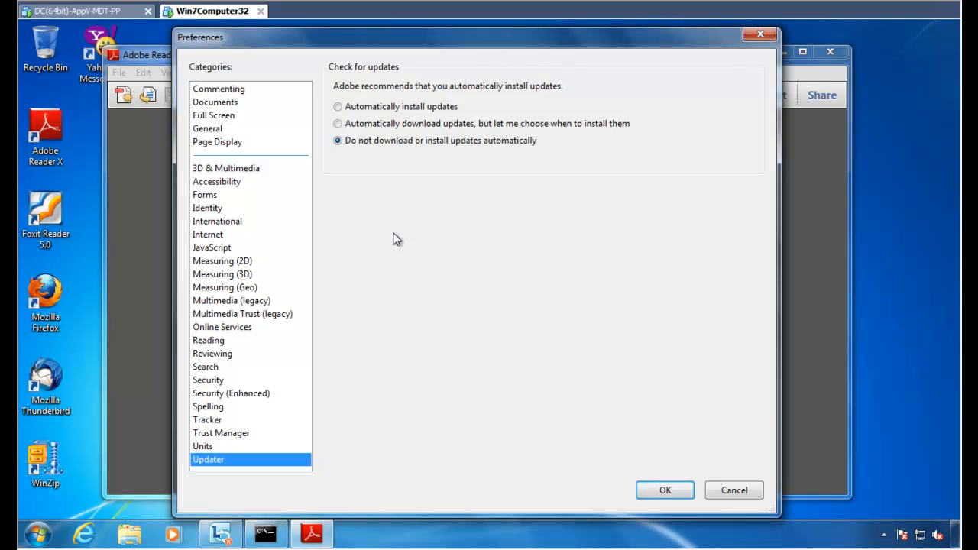
{"action": "left_click", "coordinate": [340, 110]}
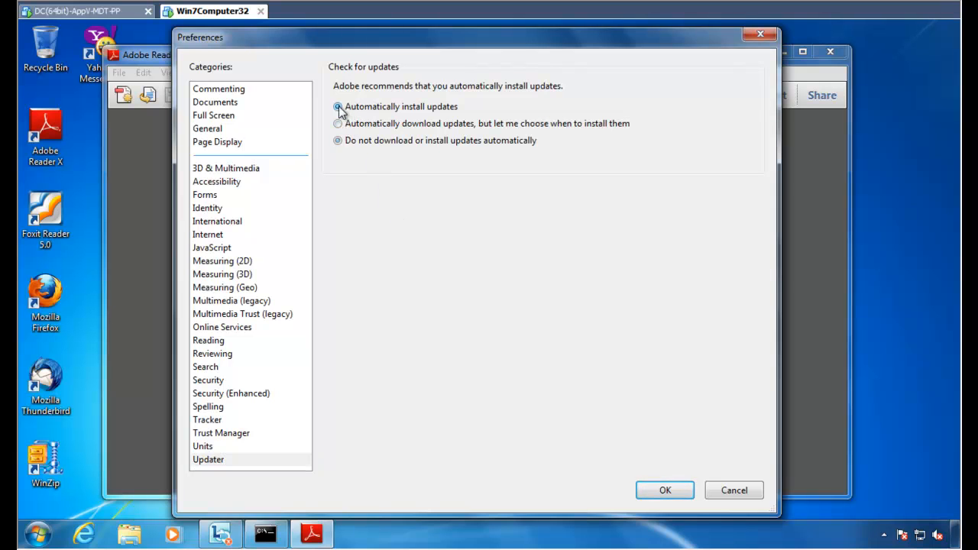
{"action": "left_click", "coordinate": [662, 490]}
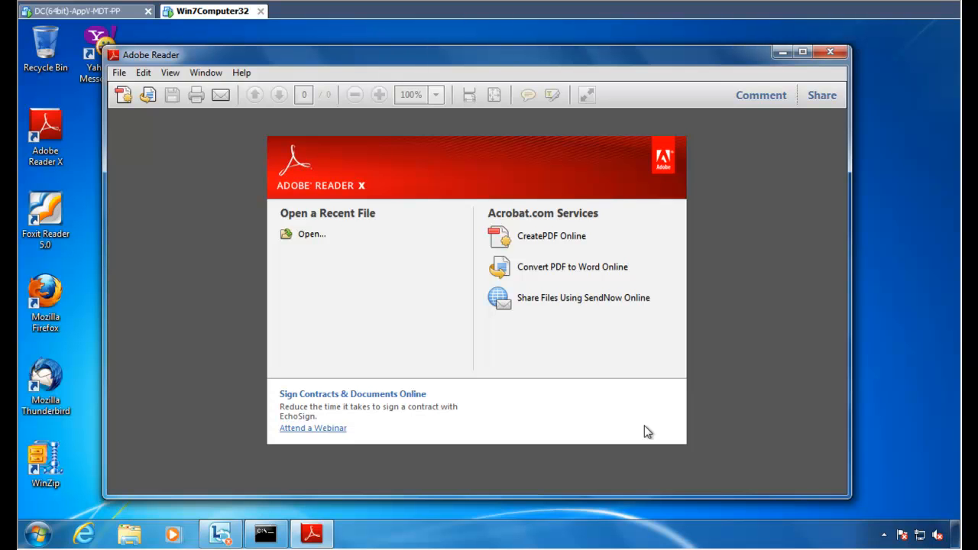
Reopen Reader's Preferences to verify the update setting, then close Adobe Reader.
{"action": "left_click", "coordinate": [37, 534]}
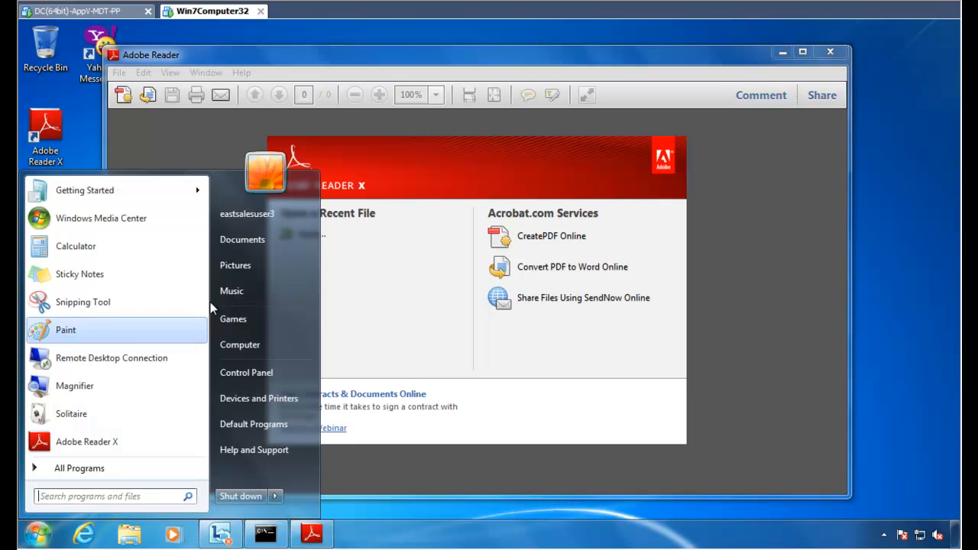
{"action": "left_click", "coordinate": [740, 259]}
{"action": "left_click", "coordinate": [143, 72]}
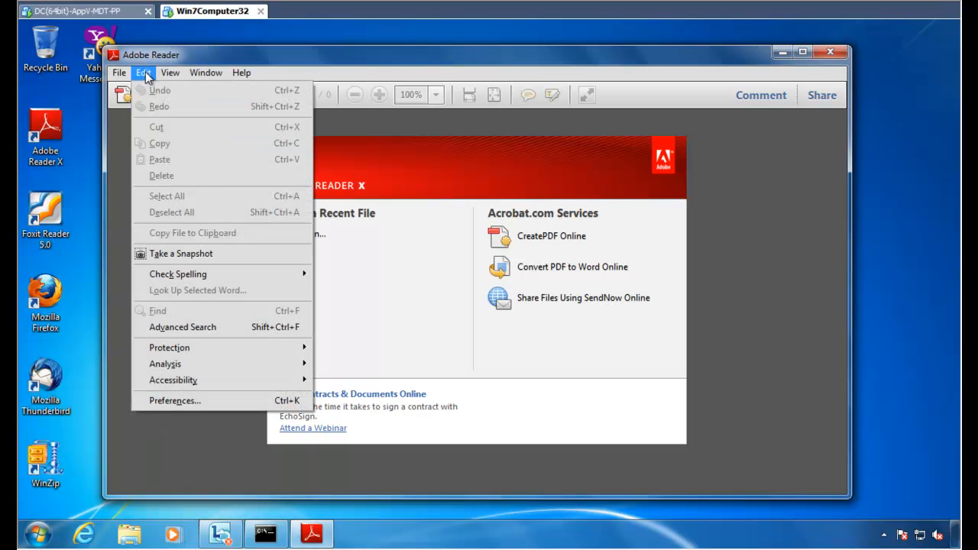
{"action": "left_click", "coordinate": [202, 402]}
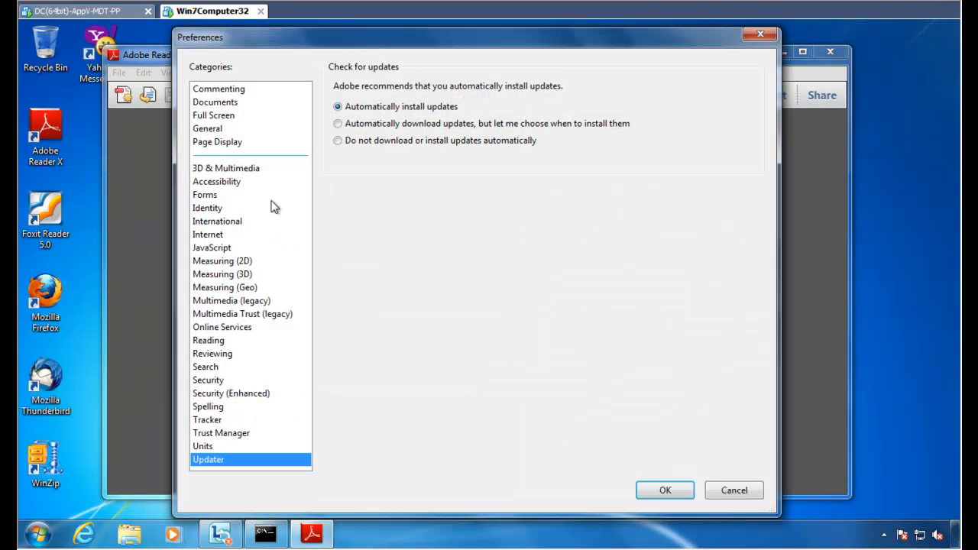
{"action": "left_click", "coordinate": [228, 247]}
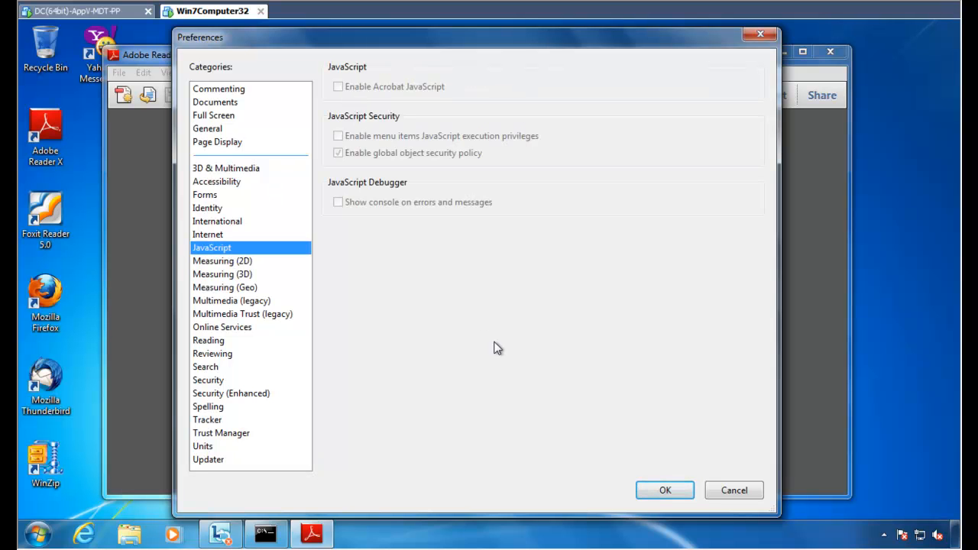
{"action": "key", "text": "Escape"}
{"action": "key", "text": "alt+F4"}
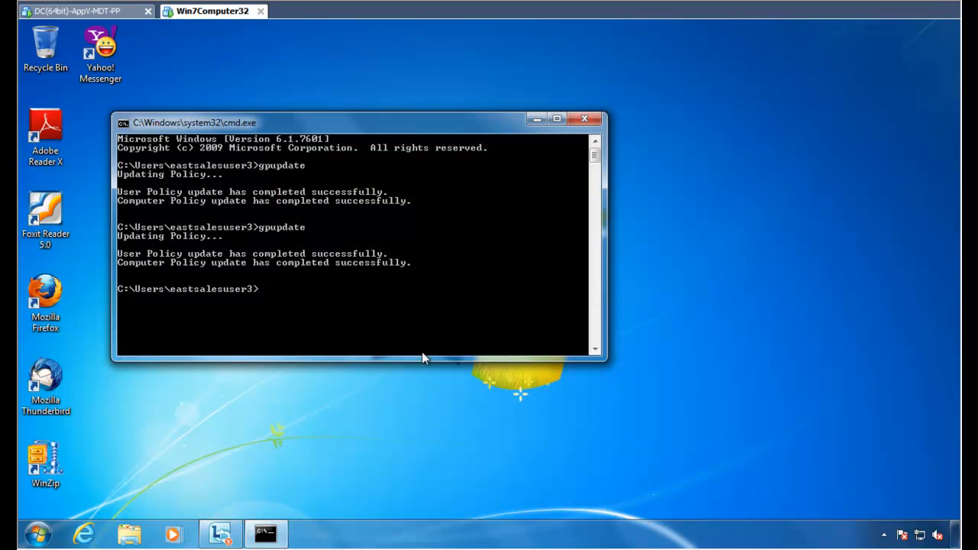
{"action": "left_click", "coordinate": [585, 119]}
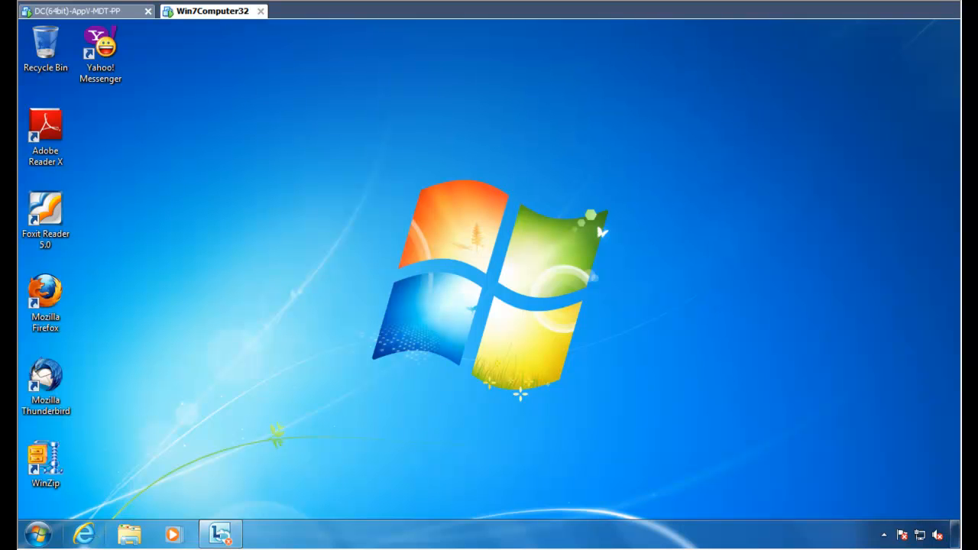
{"action": "left_click", "coordinate": [84, 533]}
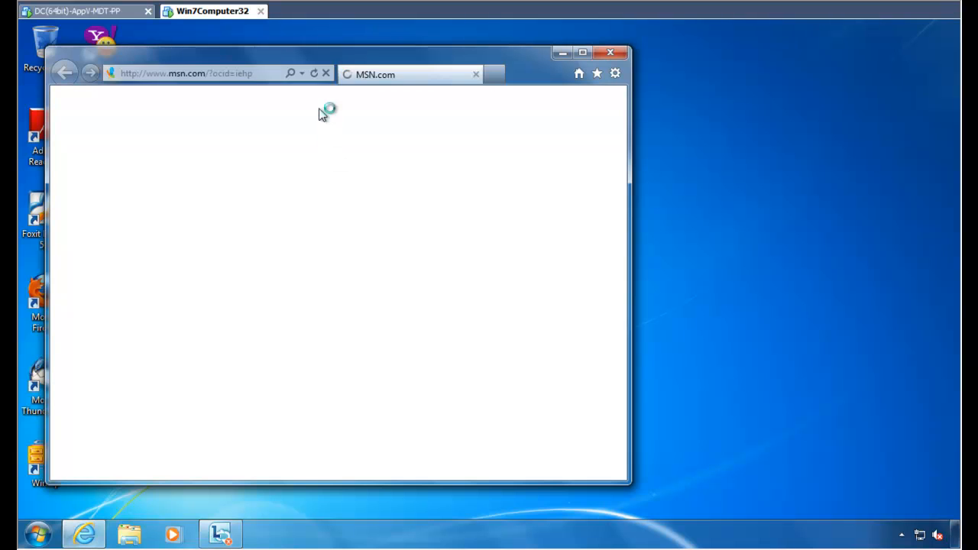
{"action": "left_click", "coordinate": [211, 73]}
{"action": "type", "text": "www.testmycam.com"}
{"action": "key", "text": "Return"}
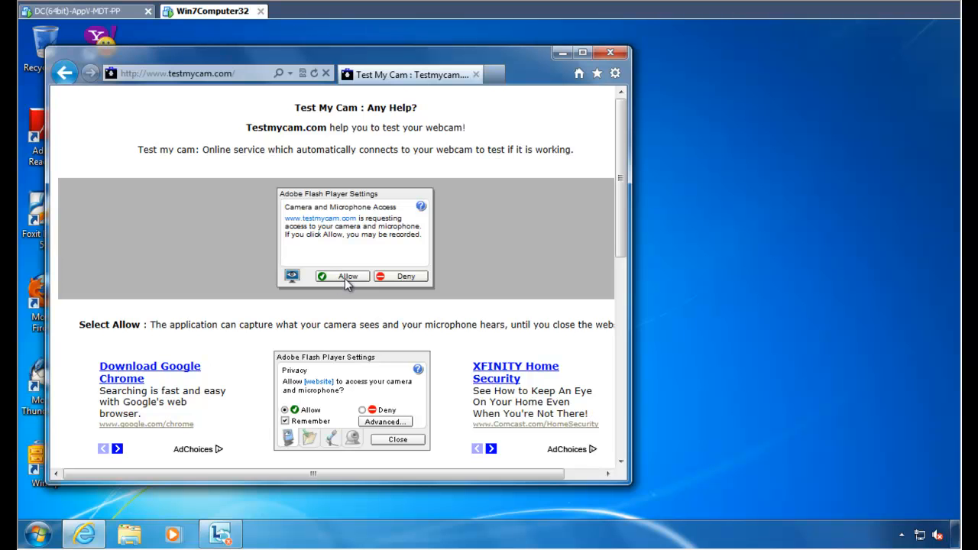
Allow Flash camera access so the webcam feed shows, and narrow the browser window.
{"action": "left_click", "coordinate": [37, 534]}
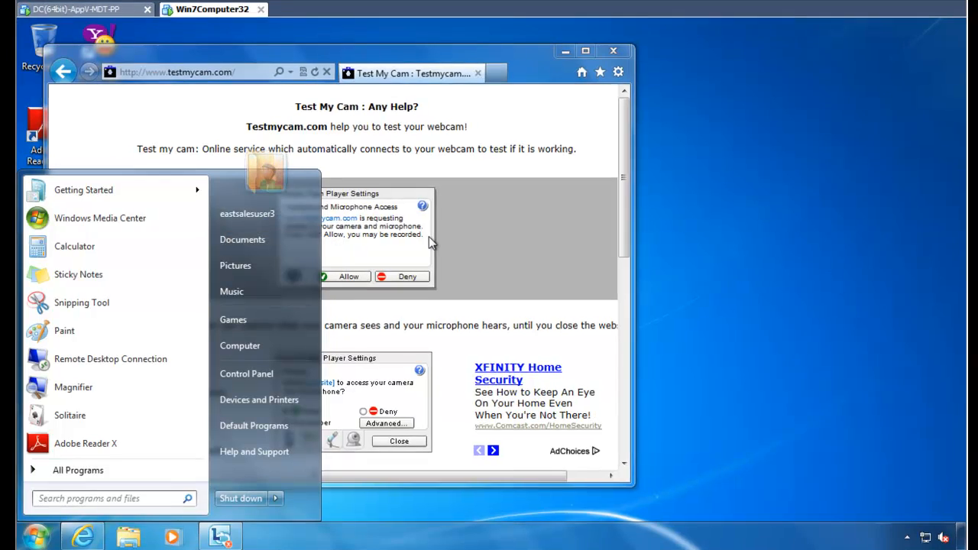
{"action": "left_click", "coordinate": [429, 241]}
{"action": "left_click", "coordinate": [350, 276]}
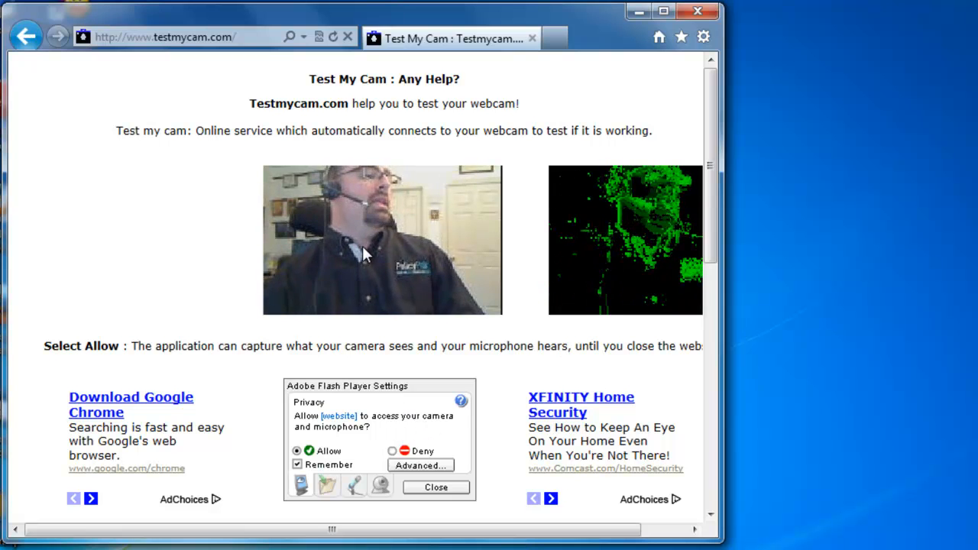
{"action": "left_click_drag", "start_coordinate": [720, 261], "coordinate": [553, 250]}
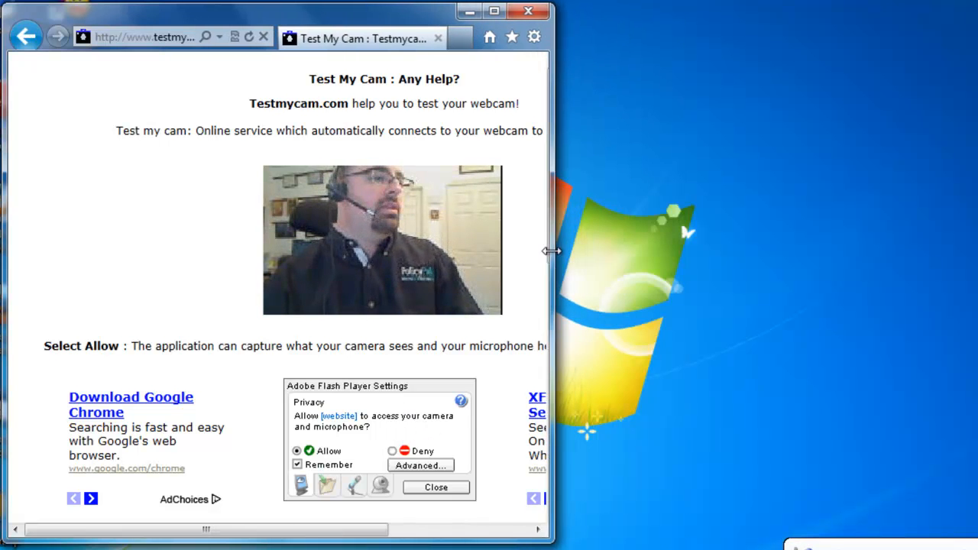
Open Flash's Global Settings from the video and browse the Camera and Mic, Playback and Advanced tabs.
{"action": "right_click", "coordinate": [391, 254]}
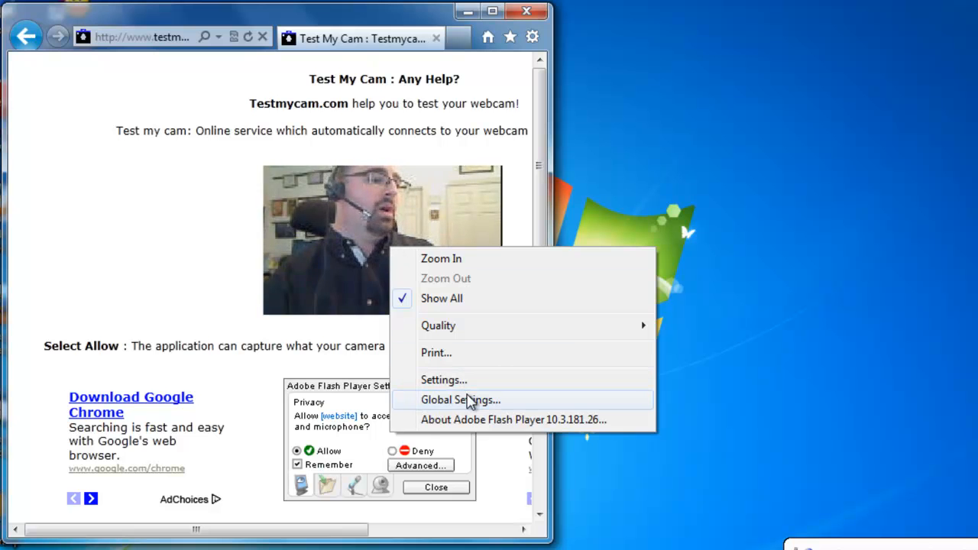
{"action": "left_click", "coordinate": [467, 401]}
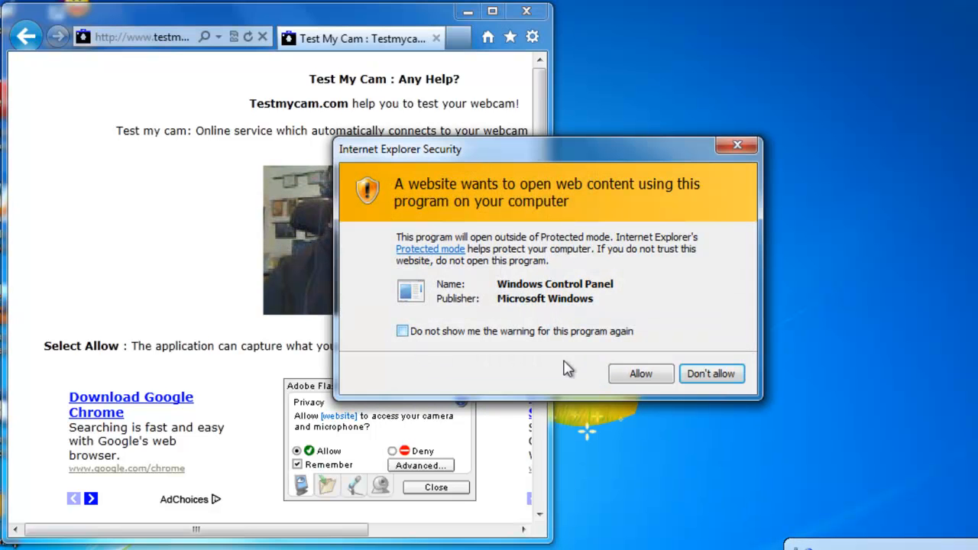
{"action": "left_click", "coordinate": [638, 374]}
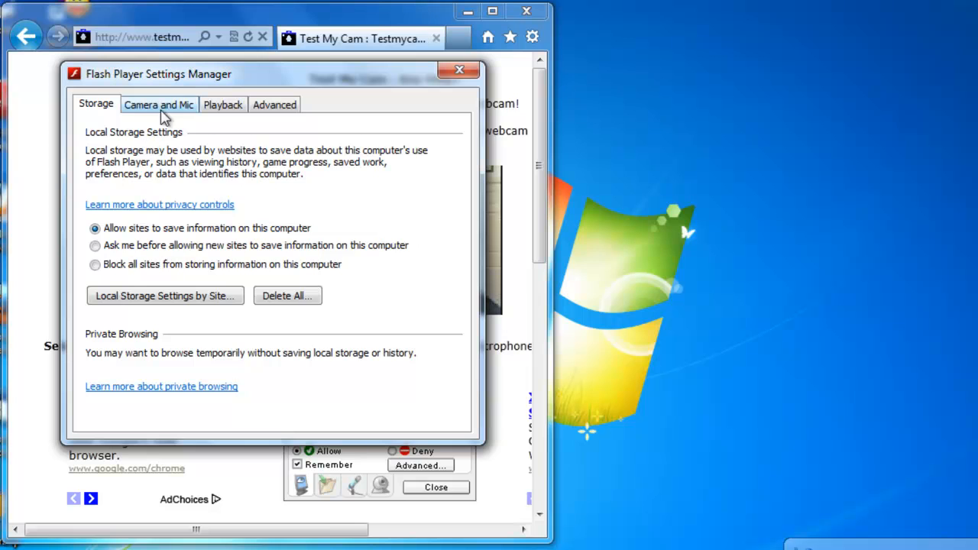
{"action": "left_click", "coordinate": [164, 108]}
{"action": "left_click", "coordinate": [224, 107]}
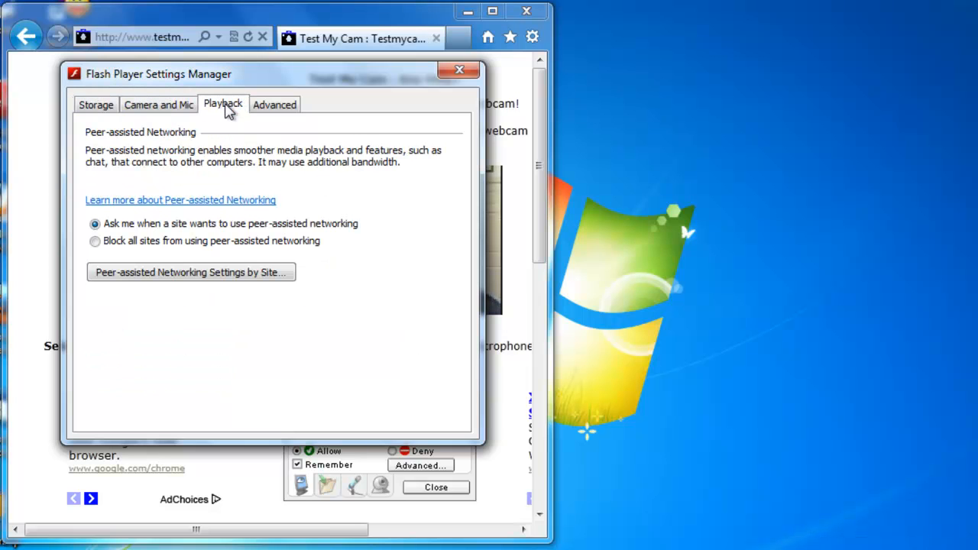
{"action": "left_click", "coordinate": [267, 107]}
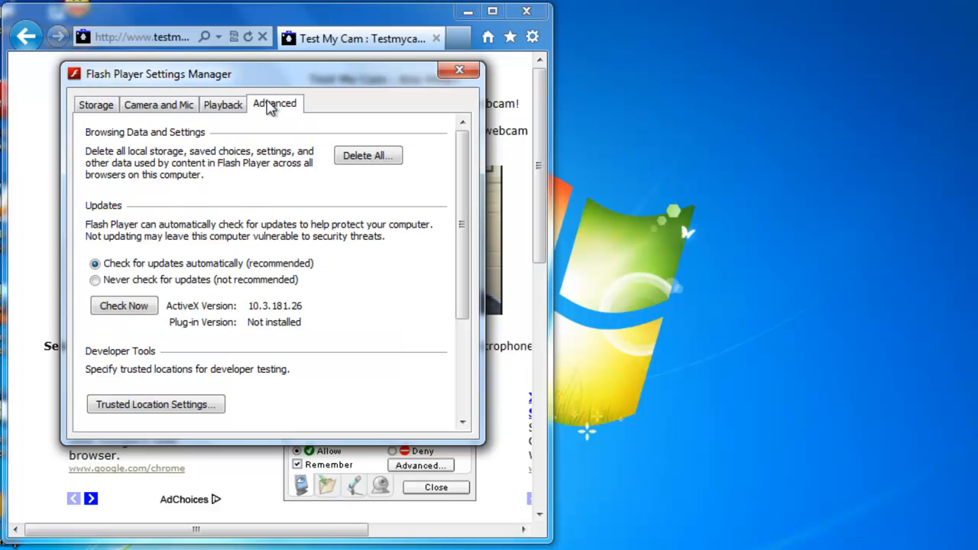
Move the Settings Manager, recheck the Camera and Mic settings, and close it.
{"action": "mouse_move", "coordinate": [463, 219]}
{"action": "left_mouse_down"}
{"action": "mouse_move", "coordinate": [463, 259]}
{"action": "mouse_move", "coordinate": [474, 214]}
{"action": "left_mouse_up"}
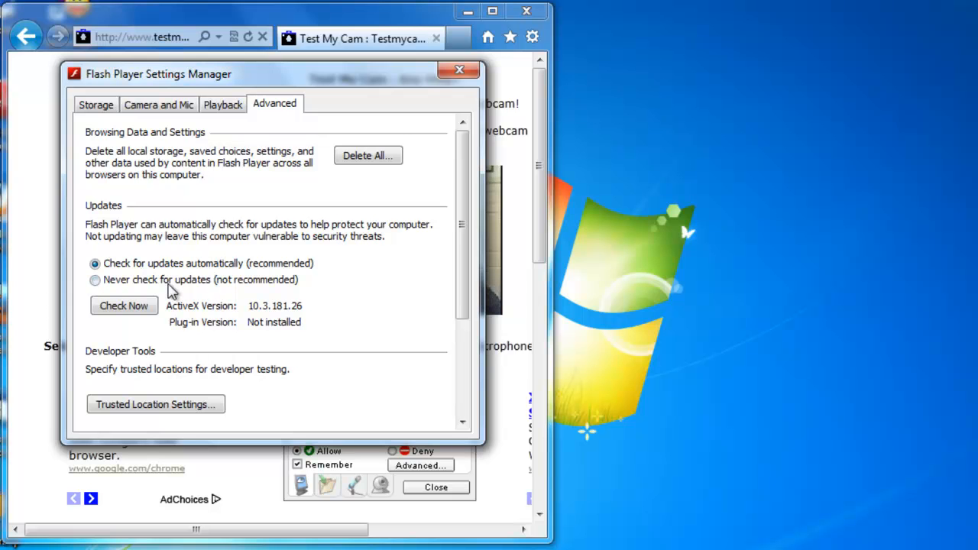
{"action": "left_click_drag", "start_coordinate": [225, 79], "coordinate": [510, 200]}
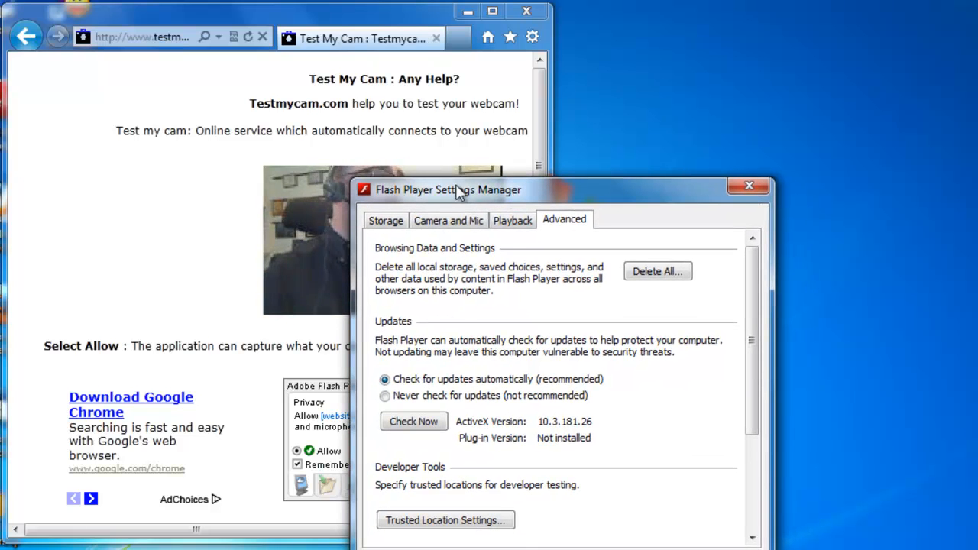
{"action": "left_click", "coordinate": [446, 223]}
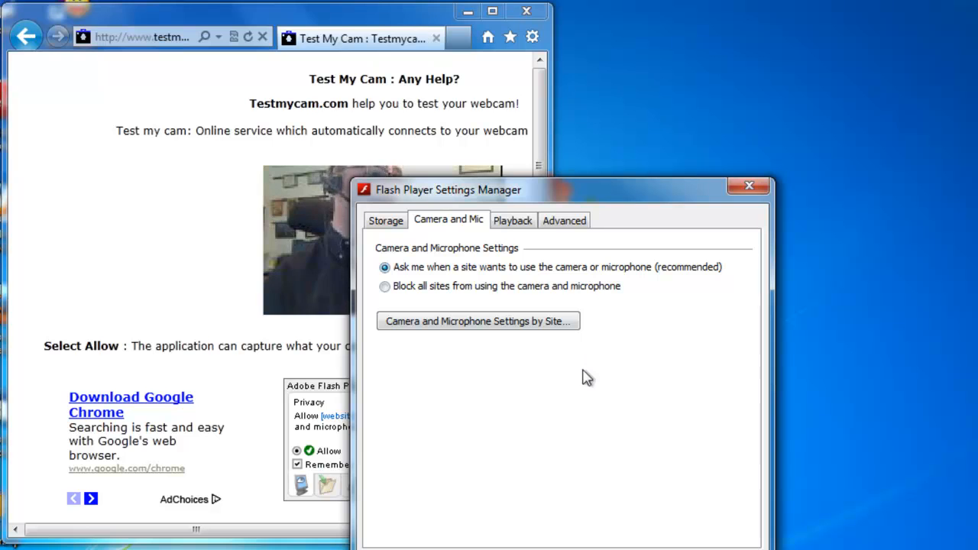
{"action": "key", "text": "alt+F4"}
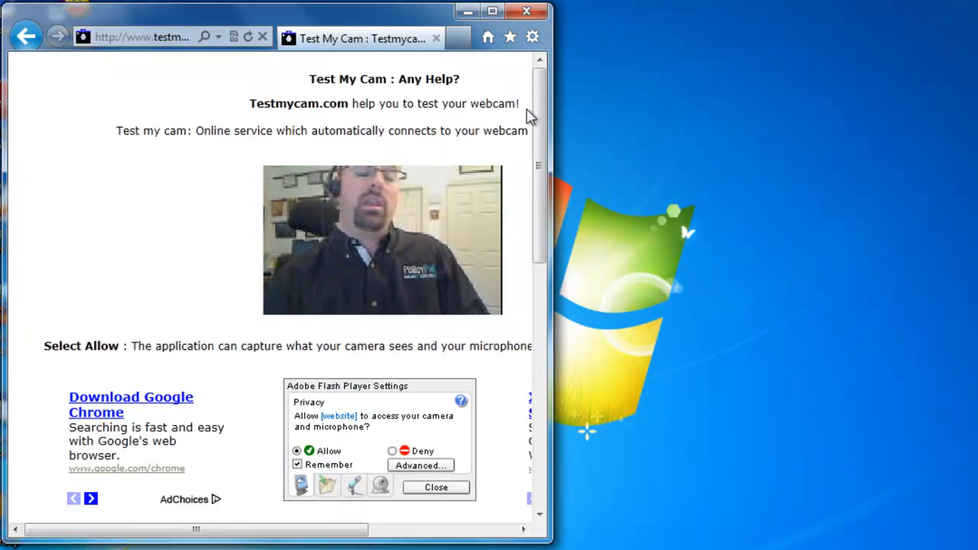
Close the browser and, on the domain controller, create 'Manage Flash with PolicyPak' linked to East Sales Users.
{"action": "left_click", "coordinate": [512, 25]}
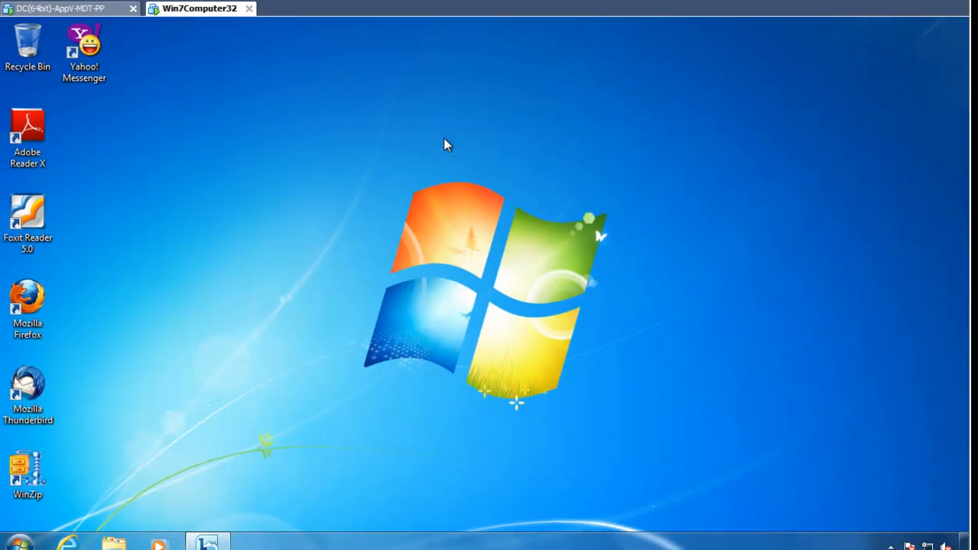
{"action": "left_click", "coordinate": [67, 14]}
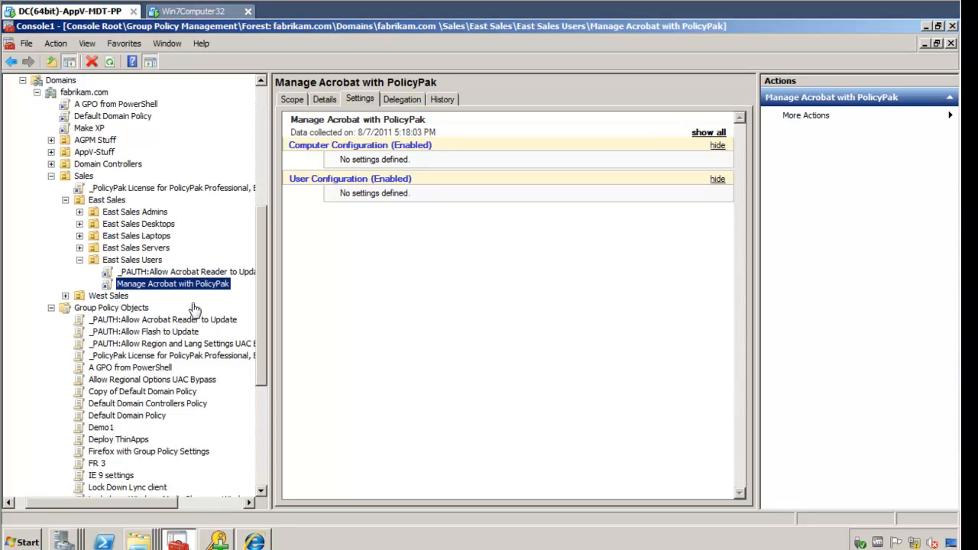
{"action": "right_click", "coordinate": [145, 264]}
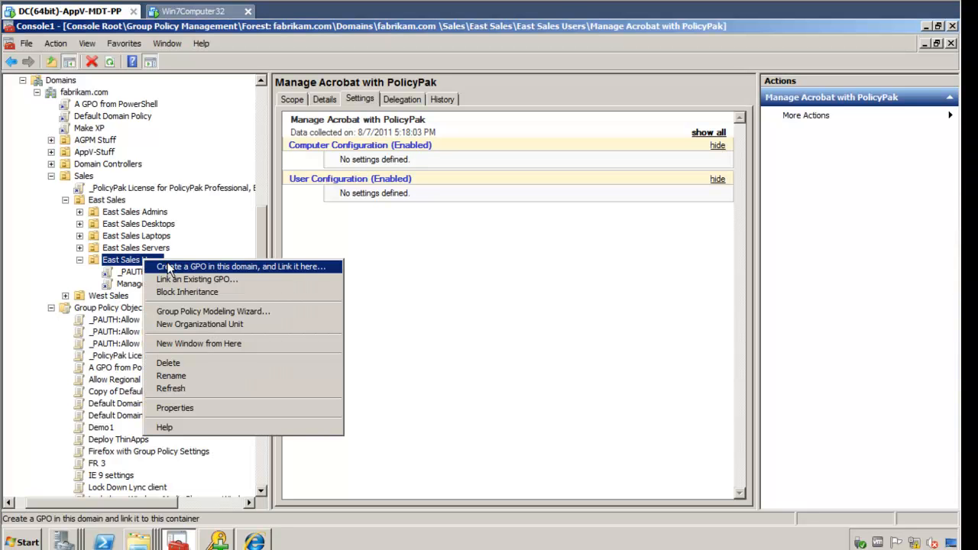
{"action": "left_click", "coordinate": [169, 267]}
{"action": "type", "text": "Man"}
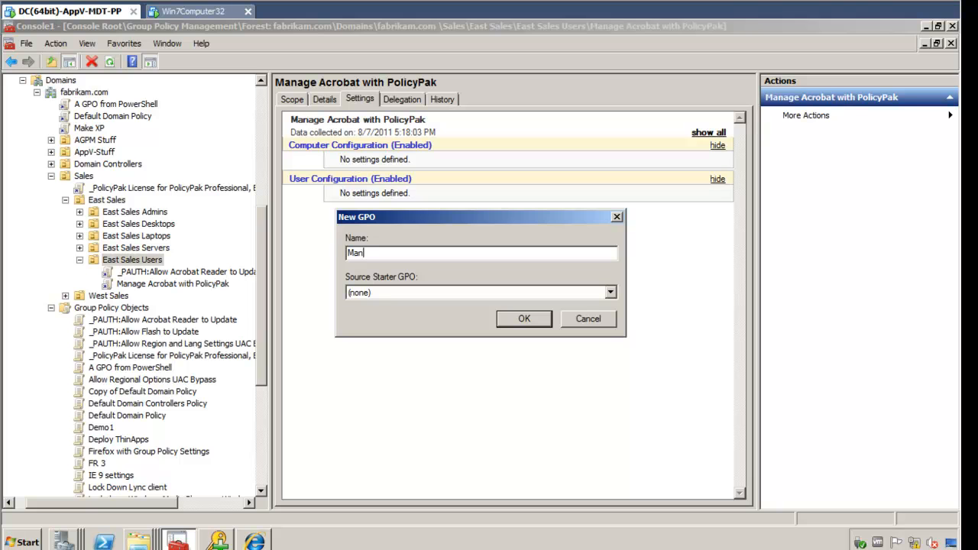
{"action": "type", "text": "lash with PolicyPak"}
{"action": "key", "text": "Return"}
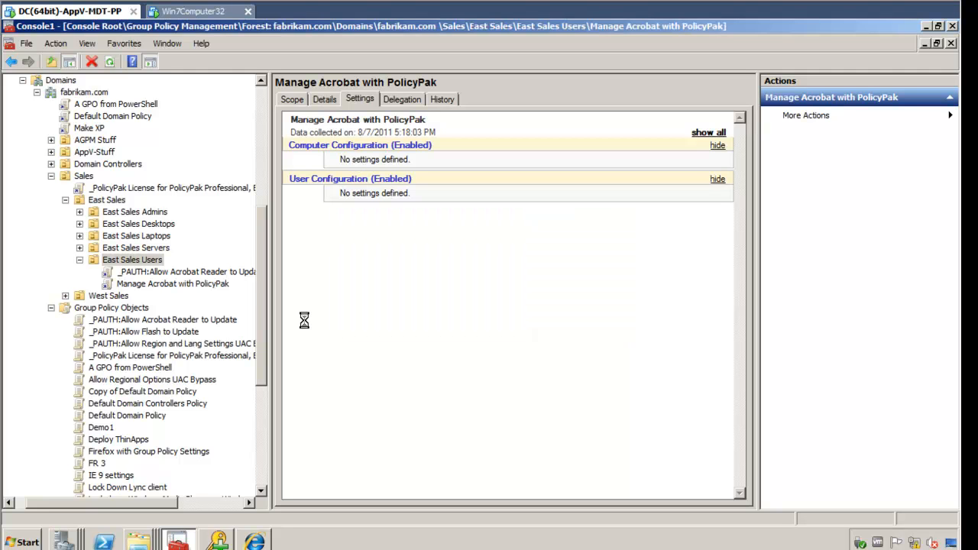
{"action": "right_click", "coordinate": [208, 297]}
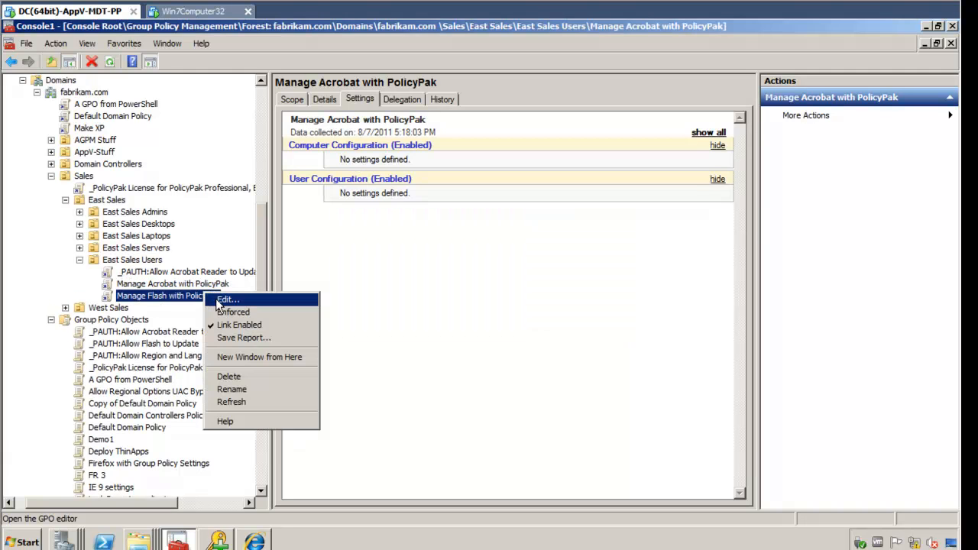
Add a PolicyPak for Flash Player application under User Configuration and open its Flash Player Settings.
{"action": "left_click", "coordinate": [214, 301]}
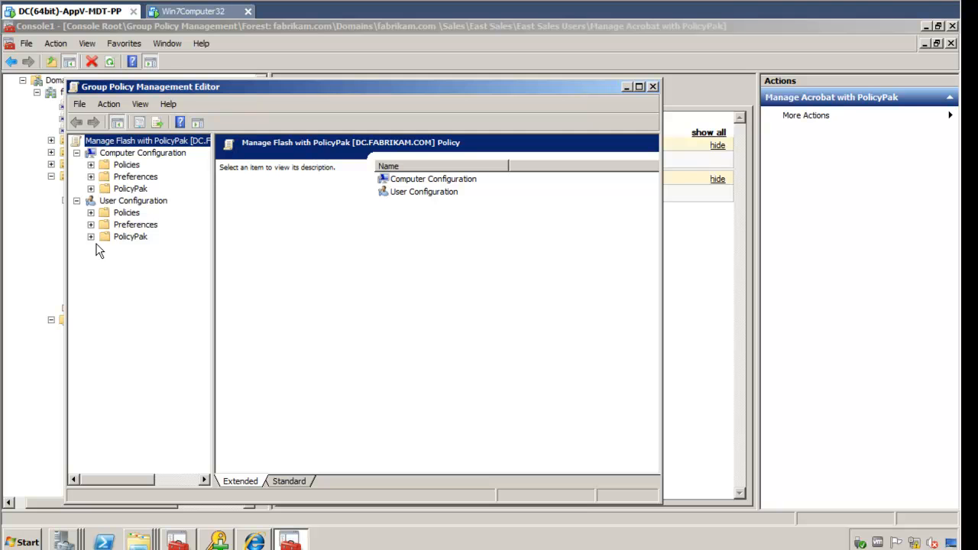
{"action": "left_click", "coordinate": [90, 237]}
{"action": "left_click", "coordinate": [157, 250]}
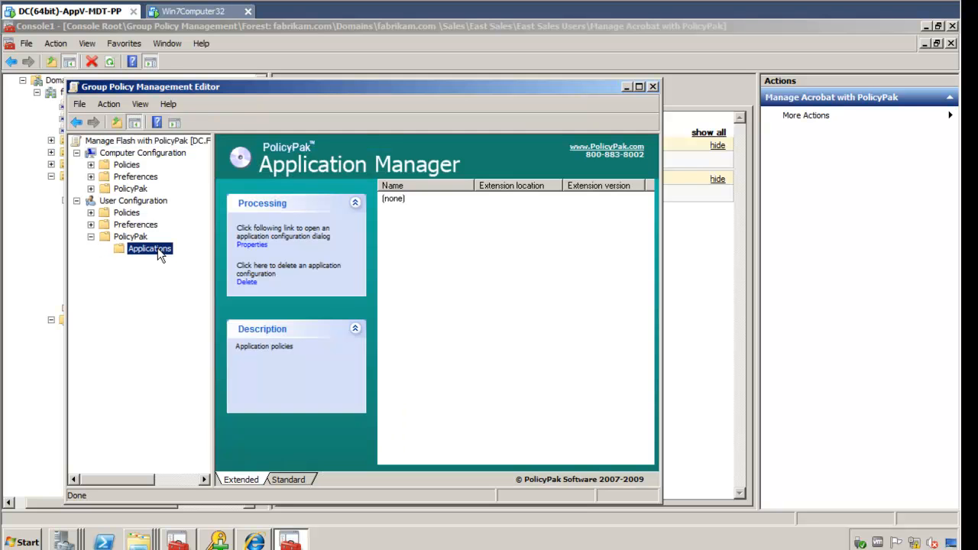
{"action": "right_click", "coordinate": [159, 254]}
{"action": "mouse_move", "coordinate": [179, 256]}
{"action": "mouse_move", "coordinate": [235, 256]}
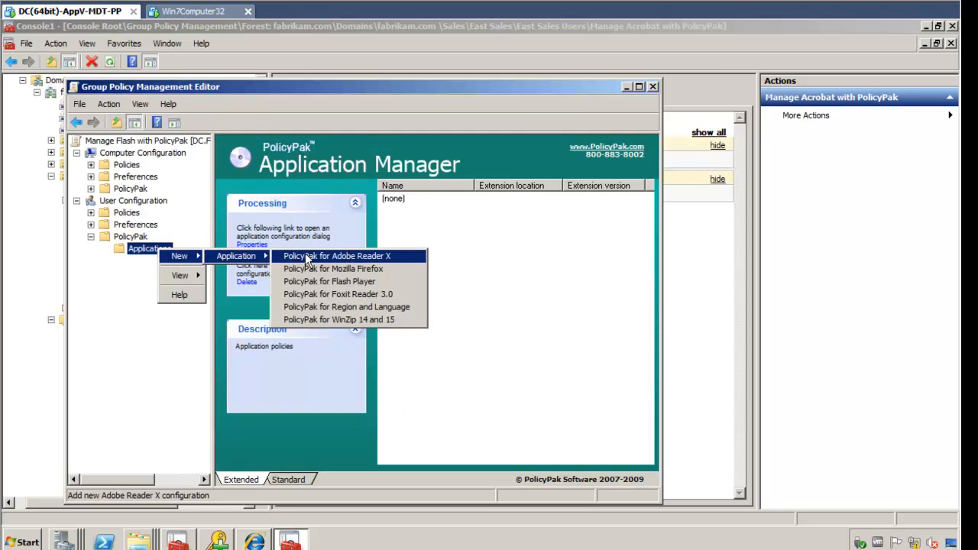
{"action": "left_click", "coordinate": [374, 279]}
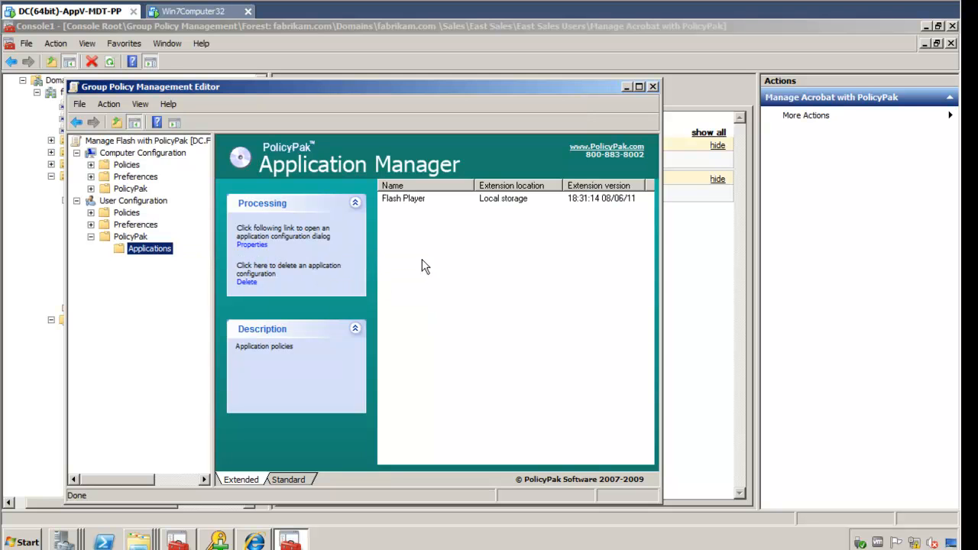
{"action": "double_click", "coordinate": [415, 197]}
{"action": "left_click_drag", "start_coordinate": [308, 53], "coordinate": [511, 93]}
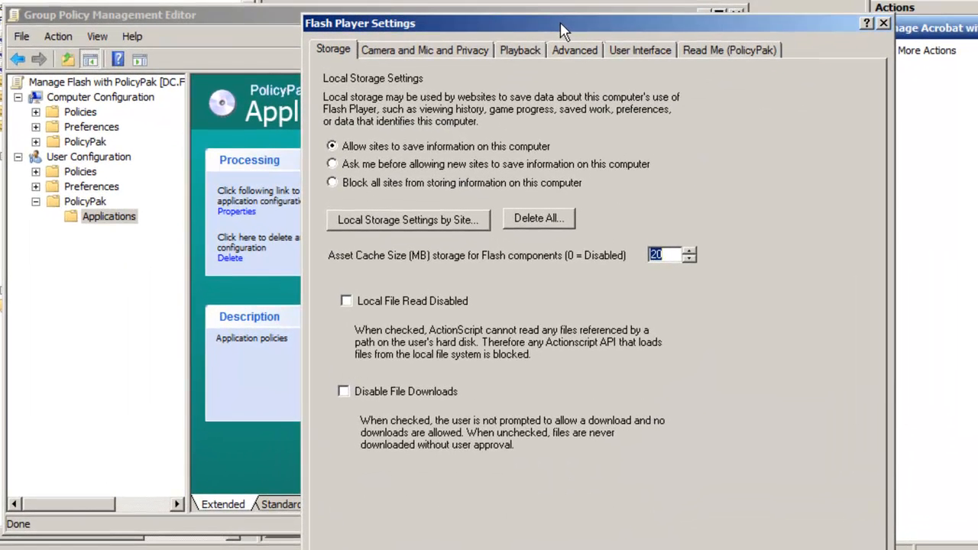
Block all sites from using the camera and microphone, and disable that control for users.
{"action": "left_click", "coordinate": [427, 54]}
{"action": "left_click", "coordinate": [374, 122]}
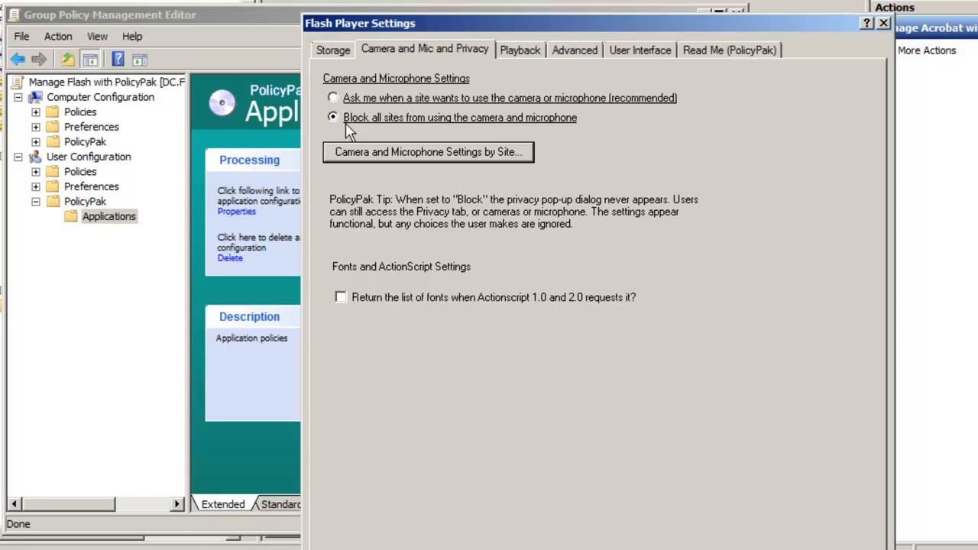
{"action": "right_click", "coordinate": [560, 123]}
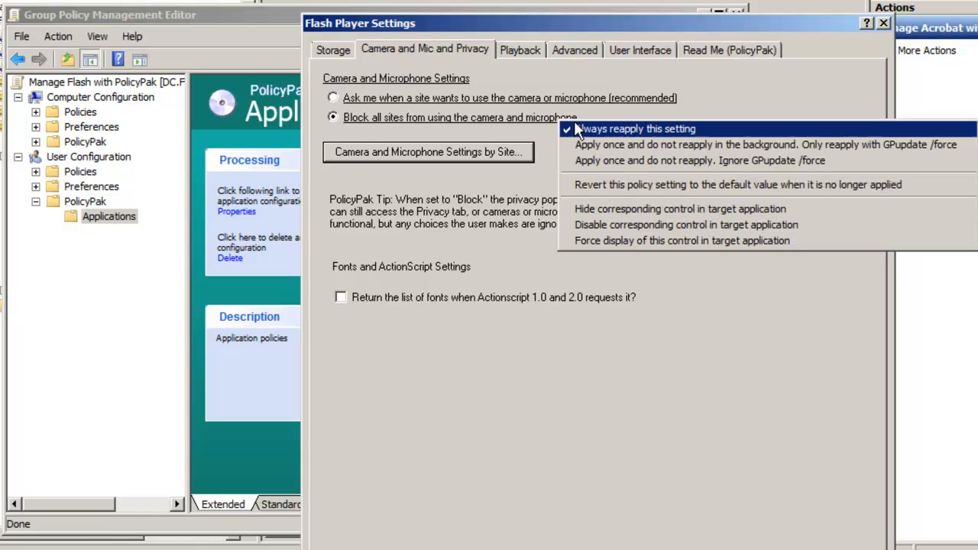
{"action": "left_click", "coordinate": [795, 231]}
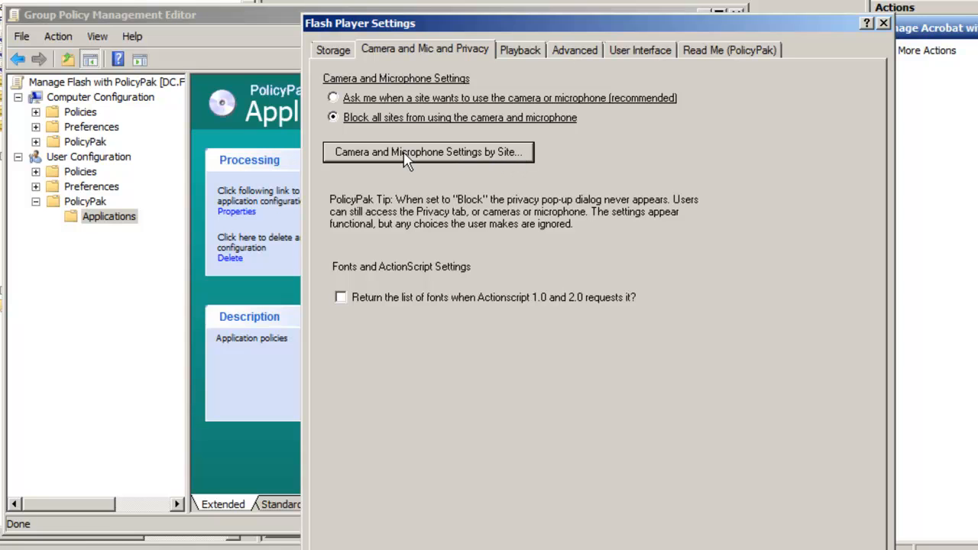
Disable the per-site camera settings control for users and verify it is locked.
{"action": "right_click", "coordinate": [511, 156]}
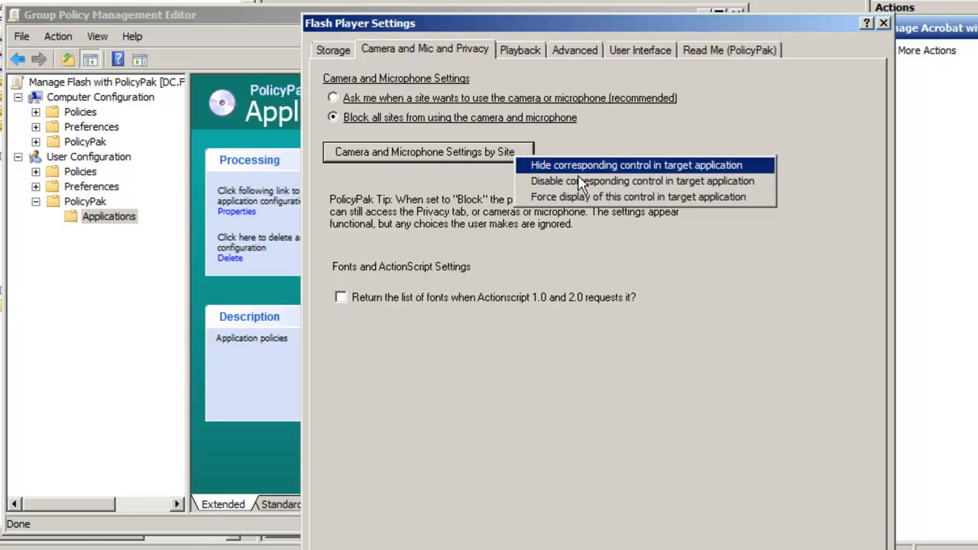
{"action": "left_click", "coordinate": [618, 182]}
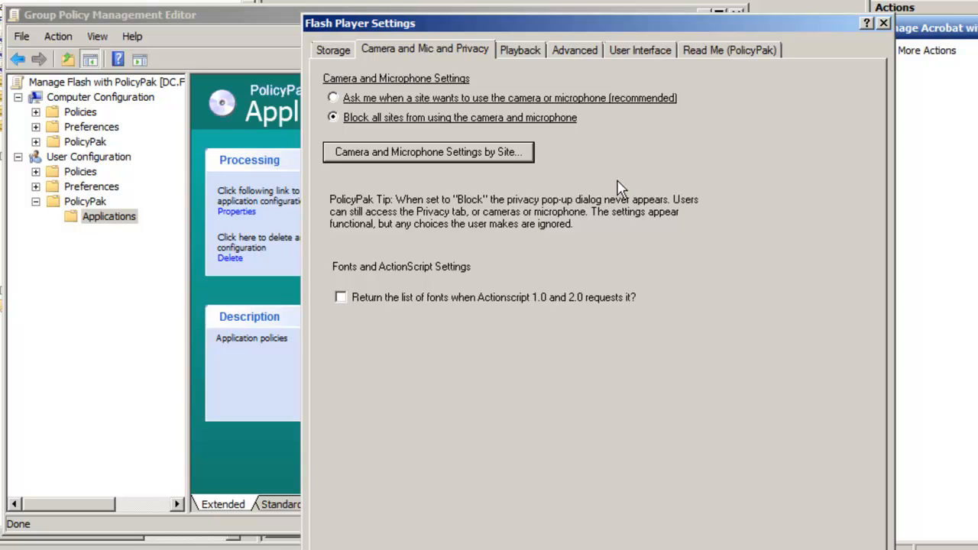
{"action": "right_click", "coordinate": [503, 159]}
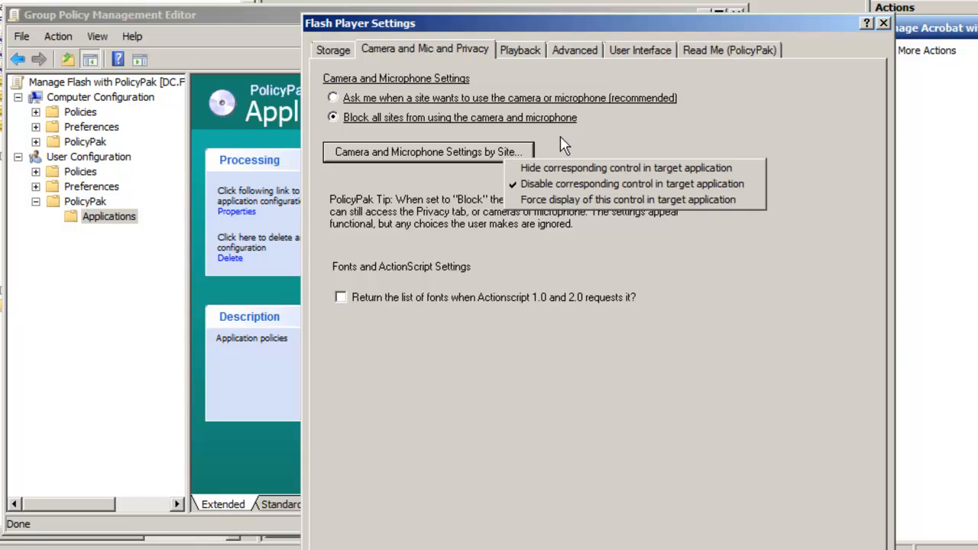
{"action": "left_click", "coordinate": [634, 149]}
{"action": "left_click", "coordinate": [574, 50]}
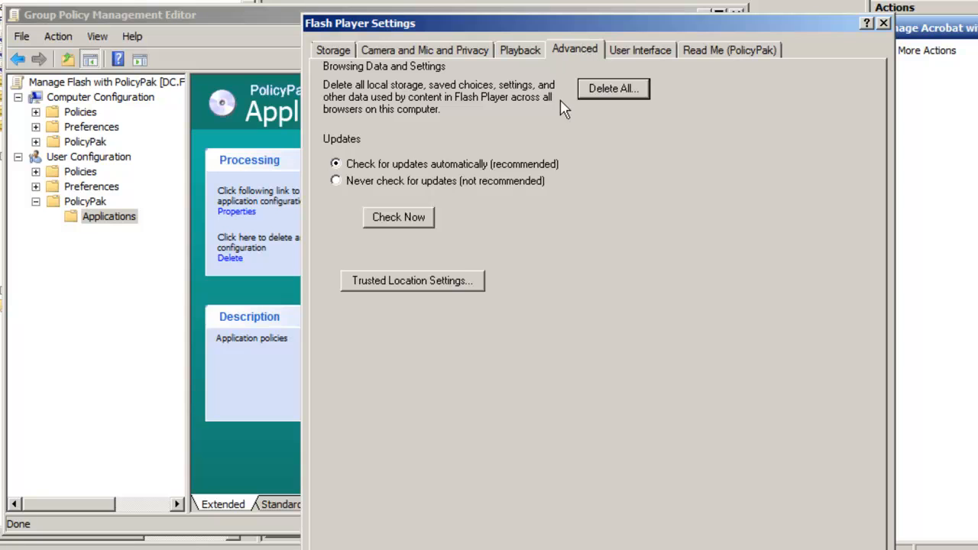
Set Flash to never check for updates and lock the Trusted Location Settings for users.
{"action": "left_click", "coordinate": [343, 186]}
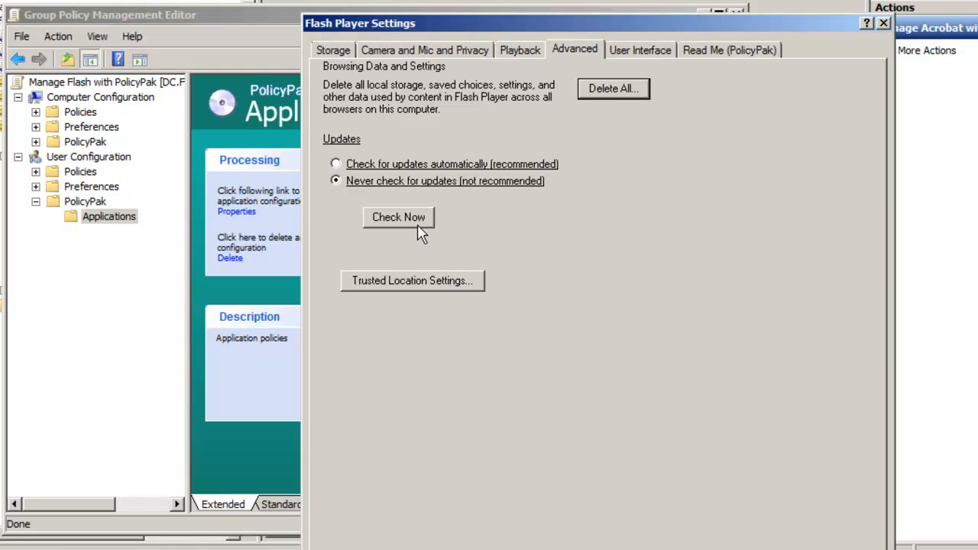
{"action": "right_click", "coordinate": [473, 284]}
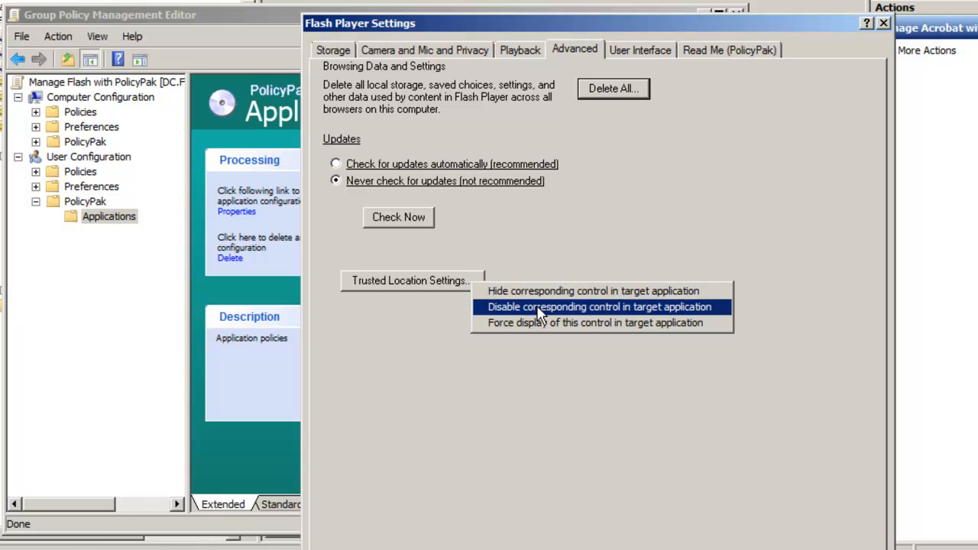
{"action": "left_click", "coordinate": [699, 291]}
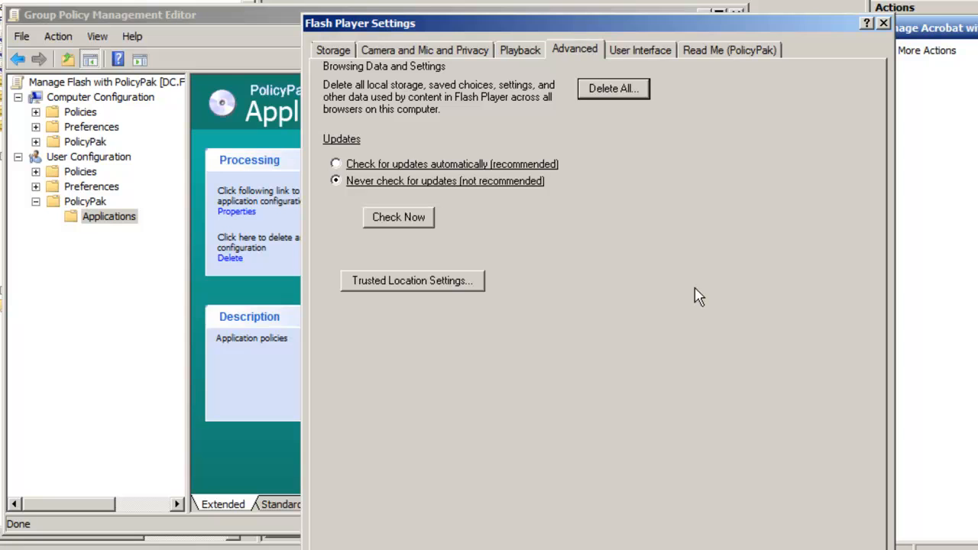
Disable the whole Playback tab for users.
{"action": "left_click", "coordinate": [520, 47]}
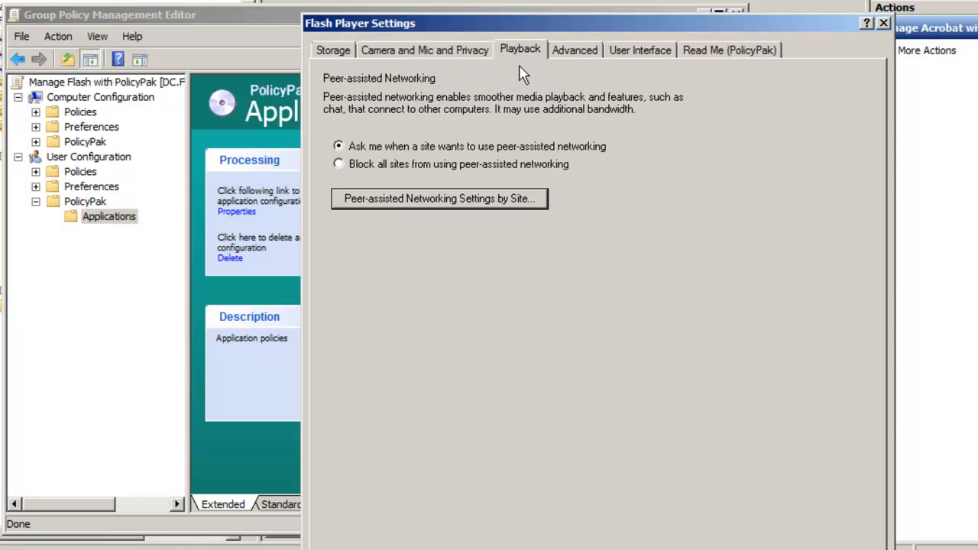
{"action": "right_click", "coordinate": [521, 67]}
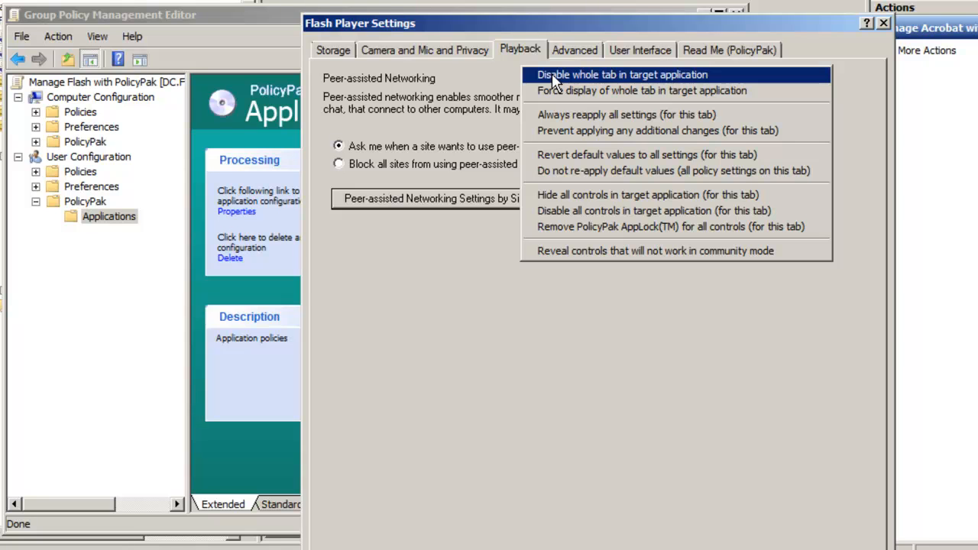
{"action": "left_click", "coordinate": [554, 76]}
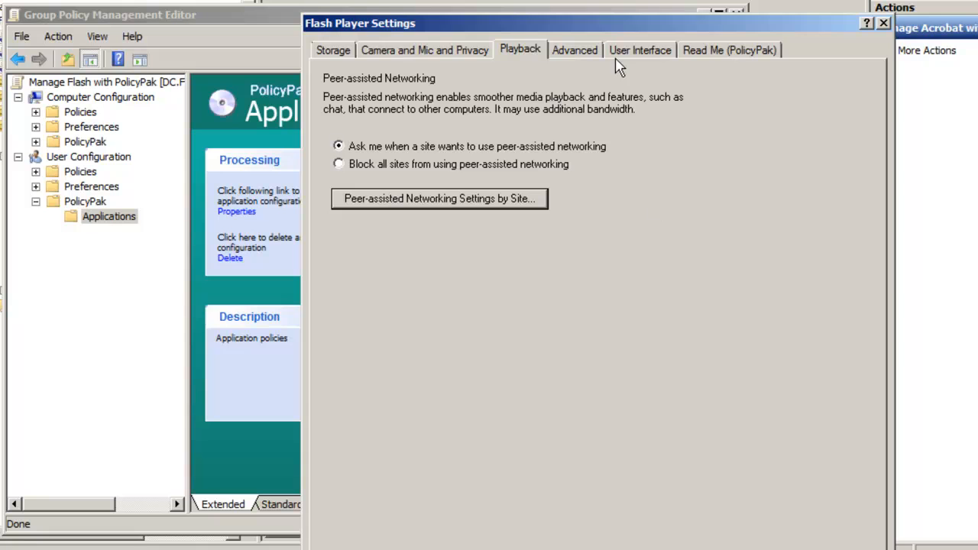
{"action": "left_click_drag", "start_coordinate": [613, 28], "coordinate": [604, 0]}
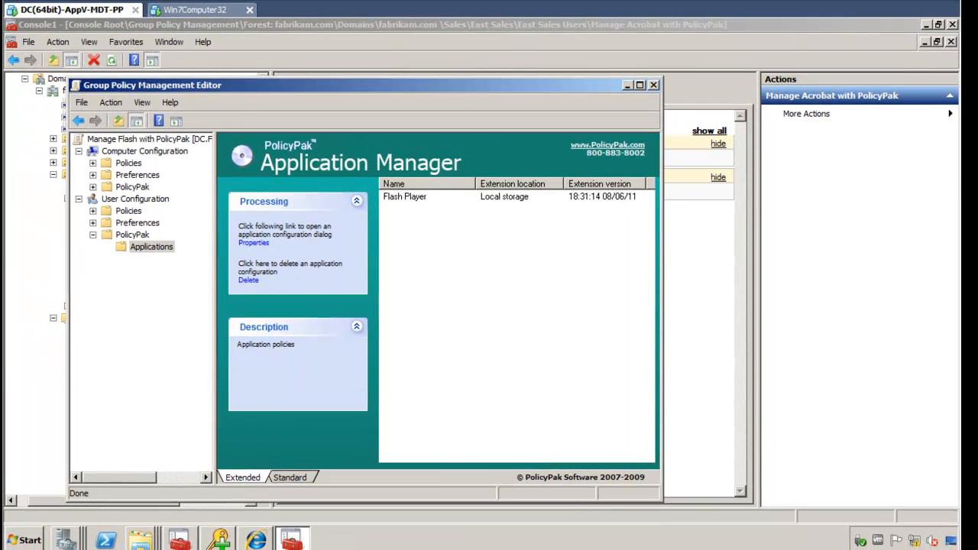
On the Win7Computer32 client, open cmd from Start and run gpupdate.
{"action": "left_click", "coordinate": [200, 9]}
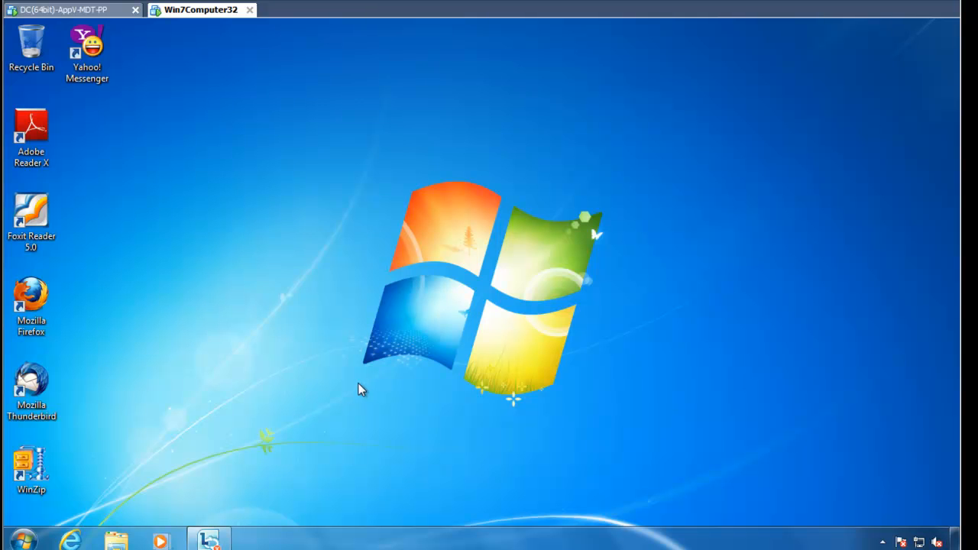
{"action": "left_click", "coordinate": [23, 541]}
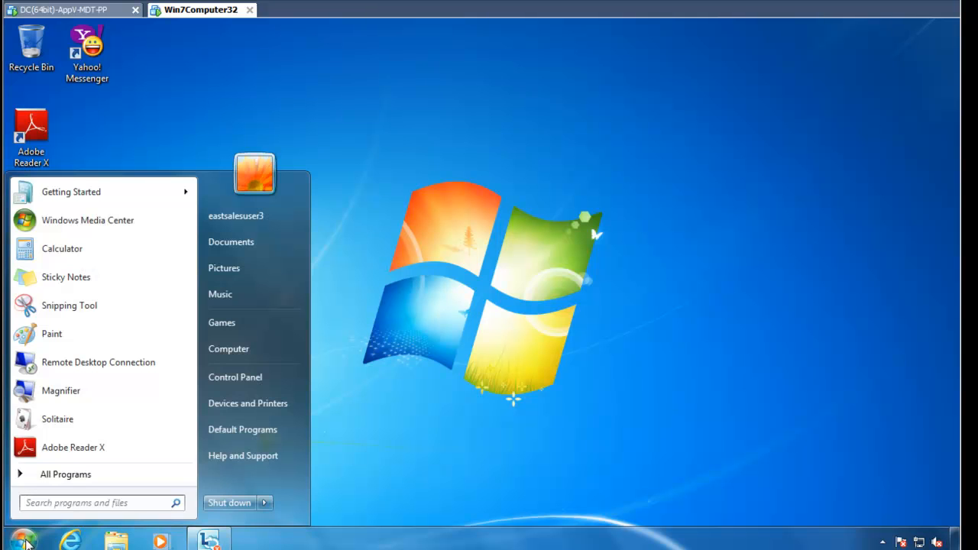
{"action": "type", "text": "cmd"}
{"action": "key", "text": "Return"}
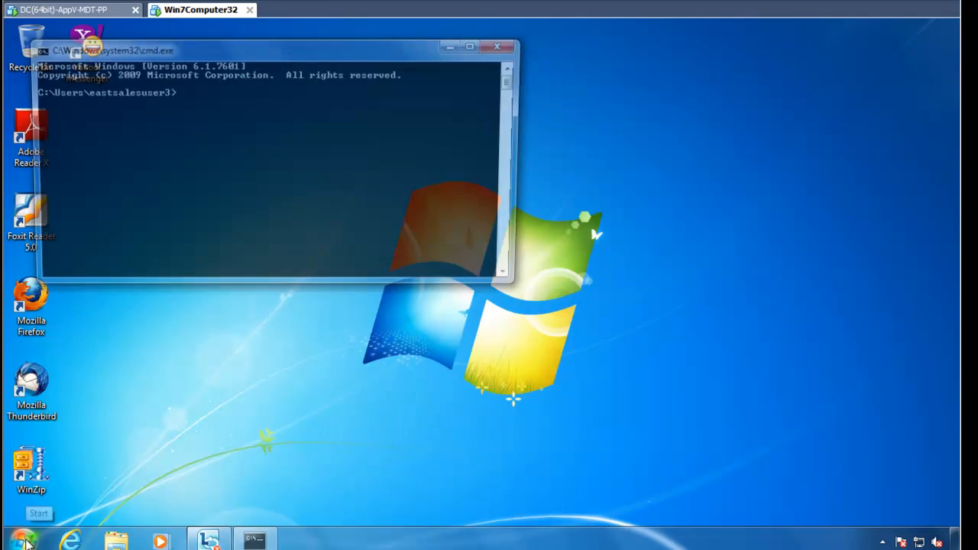
{"action": "type", "text": "gpupdate"}
{"action": "key", "text": "Return"}
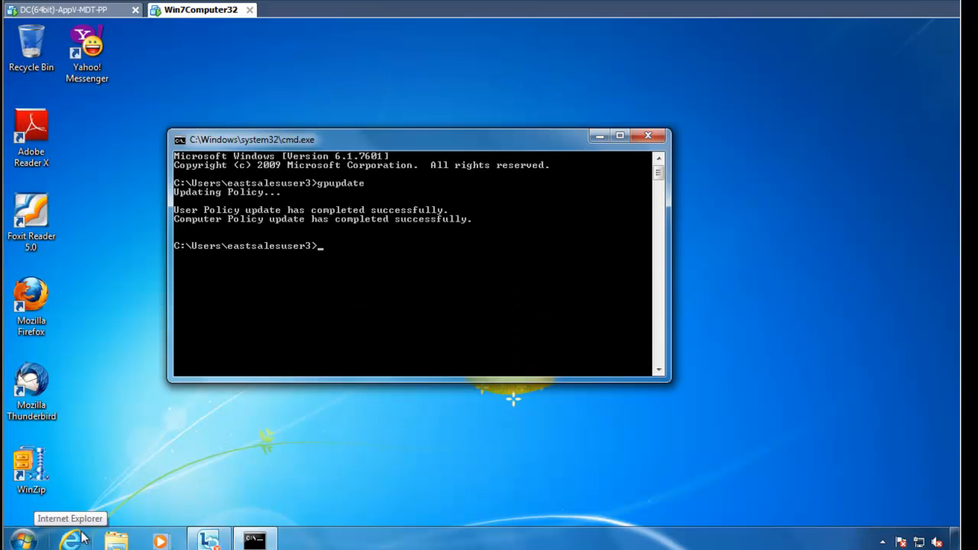
{"action": "left_click", "coordinate": [74, 543]}
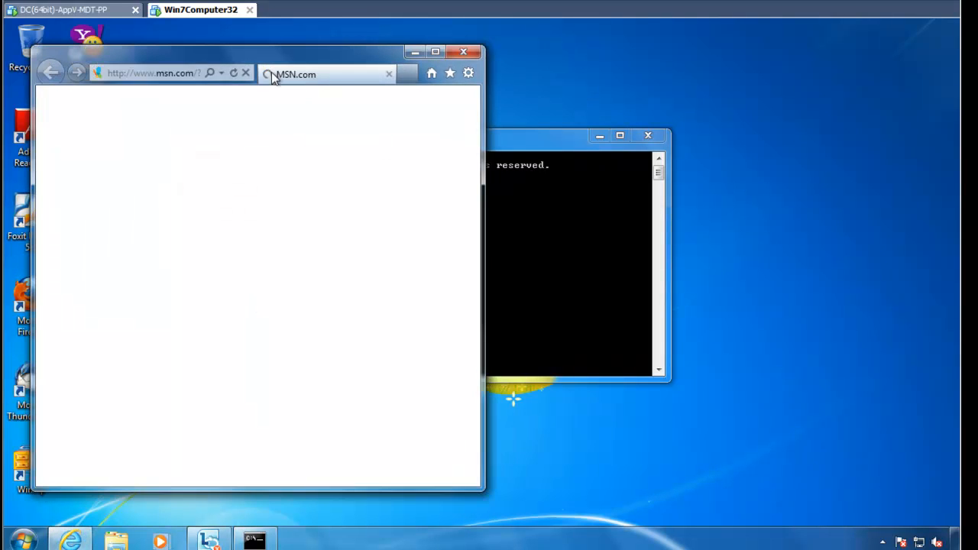
{"action": "left_click", "coordinate": [243, 72]}
{"action": "left_click", "coordinate": [182, 77]}
{"action": "type", "text": "www.test"}
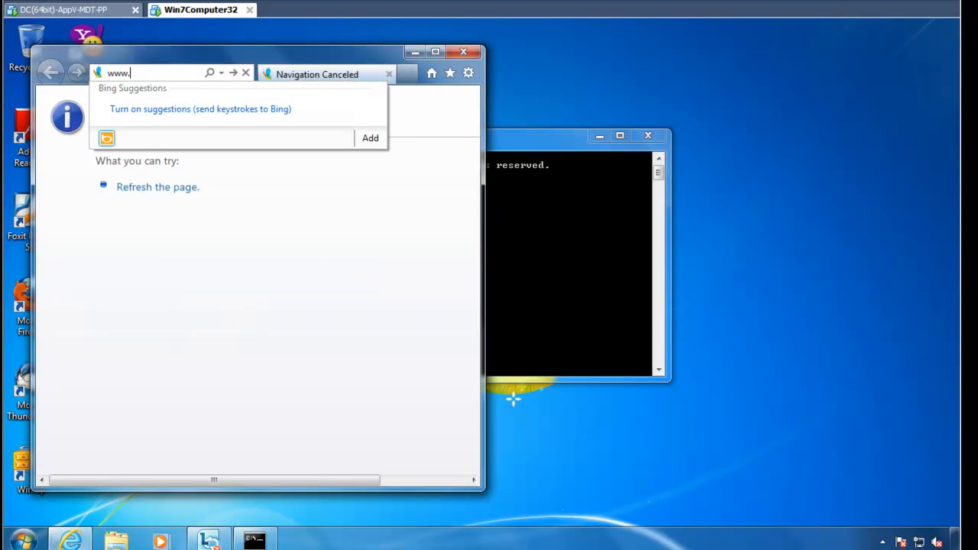
{"action": "key", "text": "Return"}
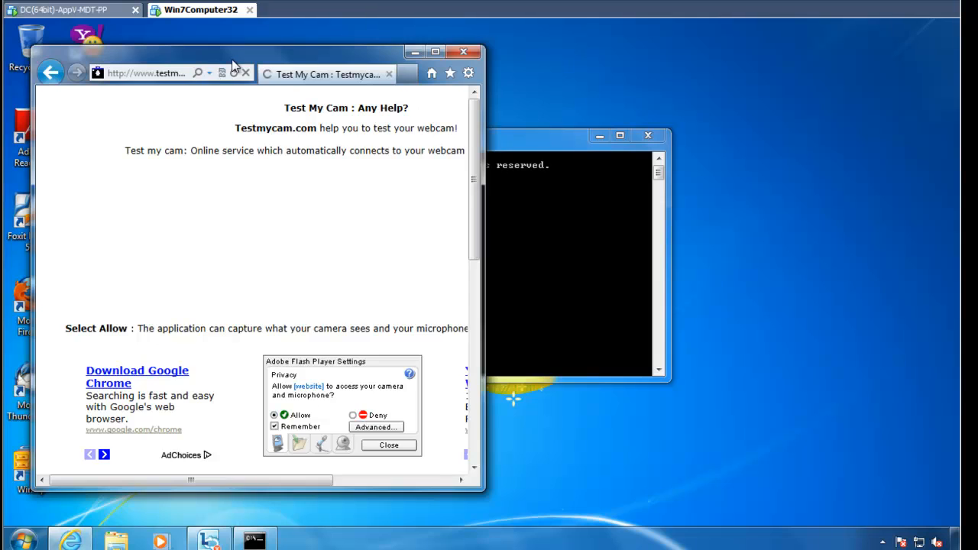
{"action": "double_click", "coordinate": [237, 59]}
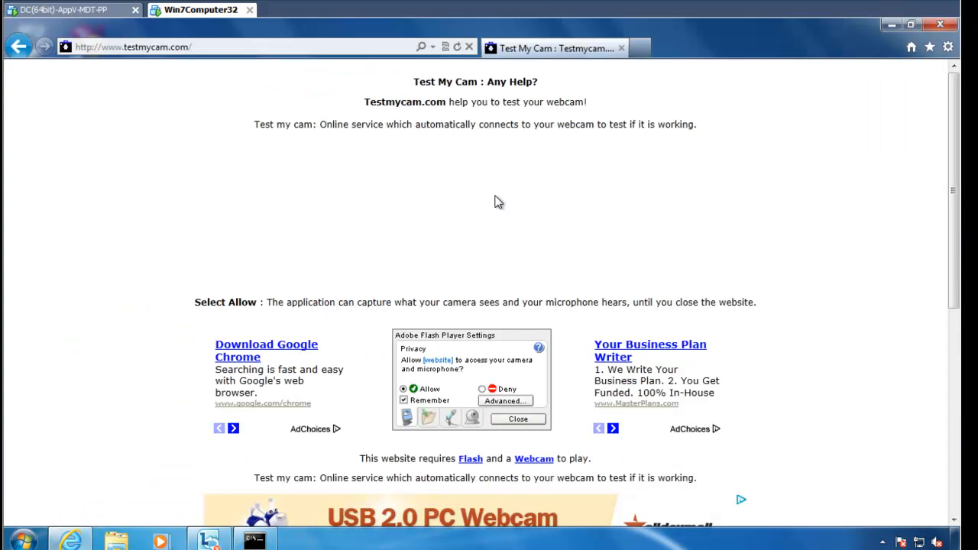
Open Flash Player's Global Settings manager and browse its Storage, Camera and Mic, and Advanced tabs.
{"action": "right_click", "coordinate": [455, 170]}
{"action": "left_click", "coordinate": [539, 296]}
{"action": "left_click", "coordinate": [554, 353]}
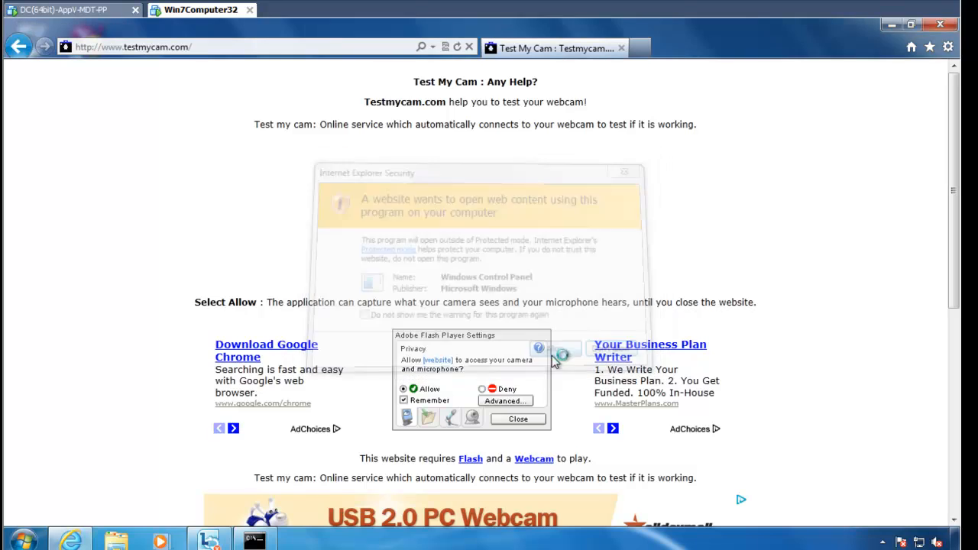
{"action": "left_click_drag", "start_coordinate": [298, 126], "coordinate": [501, 106]}
{"action": "left_click", "coordinate": [388, 129]}
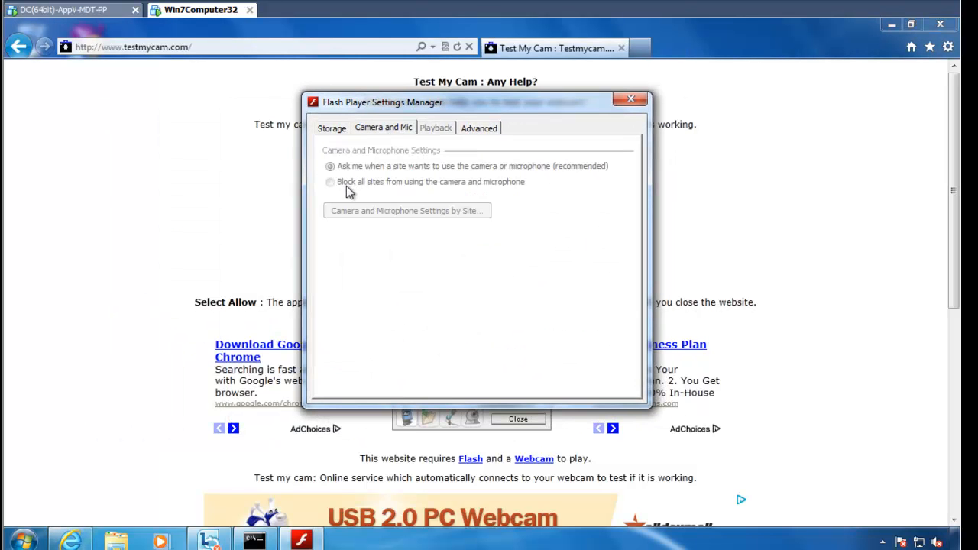
{"action": "left_click", "coordinate": [331, 129]}
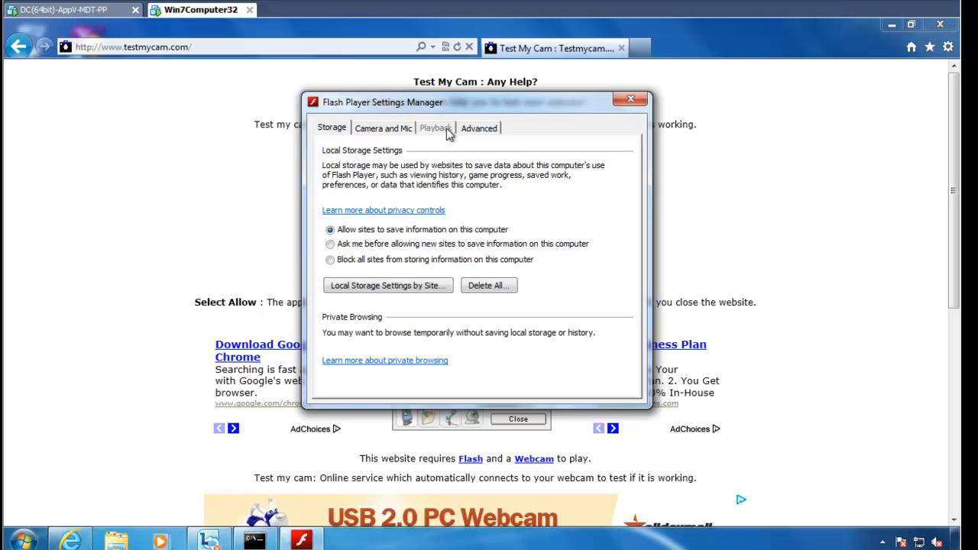
{"action": "left_click", "coordinate": [479, 129]}
{"action": "left_click", "coordinate": [379, 130]}
{"action": "left_click", "coordinate": [344, 129]}
Try the Ask and Block local storage options, then restore letting sites save information.
{"action": "left_click", "coordinate": [363, 244]}
{"action": "left_click", "coordinate": [364, 259]}
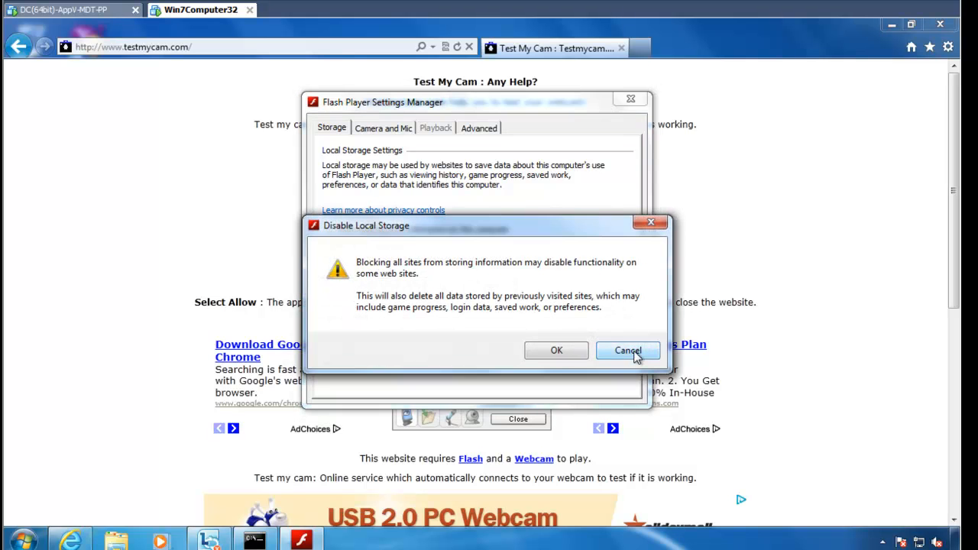
{"action": "left_click", "coordinate": [623, 349]}
{"action": "left_click", "coordinate": [383, 231]}
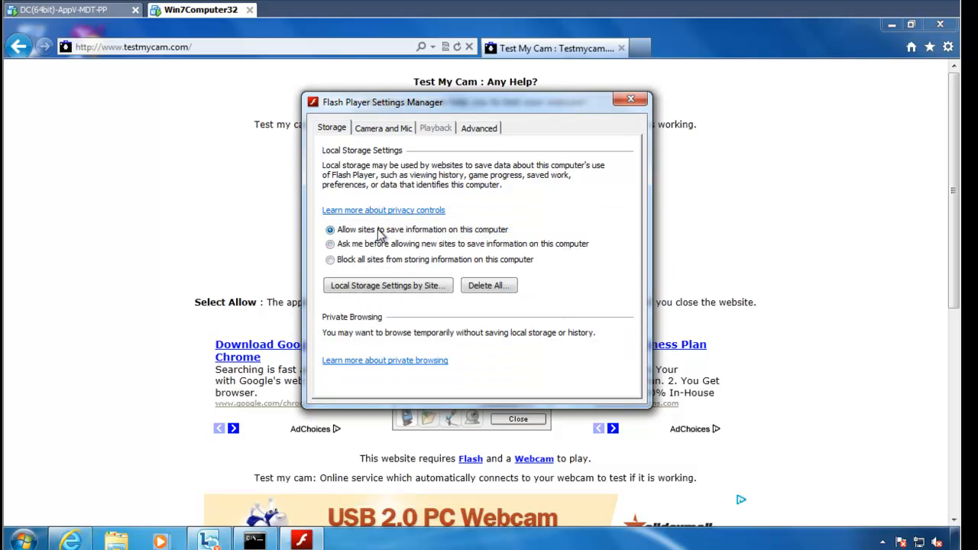
{"action": "left_click", "coordinate": [390, 128]}
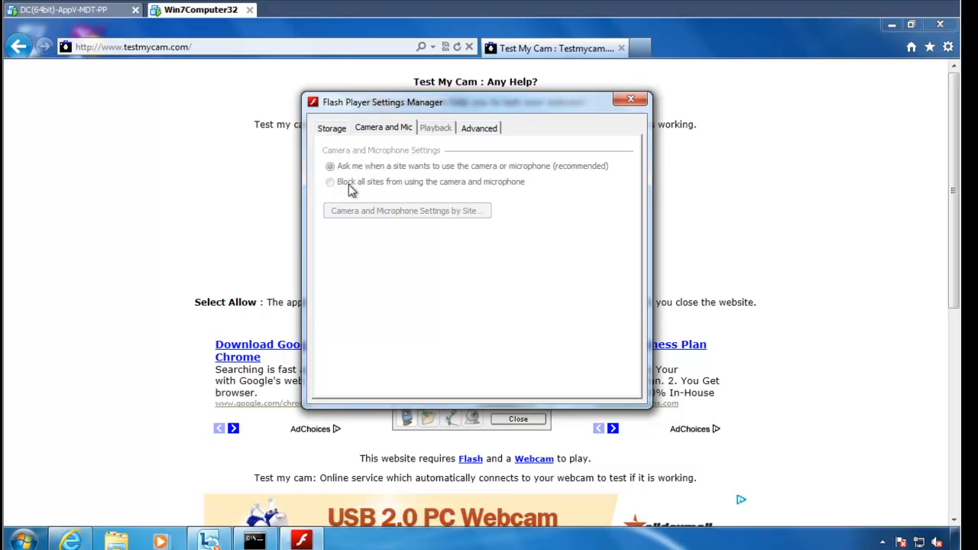
On the Advanced tab, try Never check for updates, restore automatic checking, then close everything.
{"action": "left_click_drag", "start_coordinate": [409, 105], "coordinate": [584, 167]}
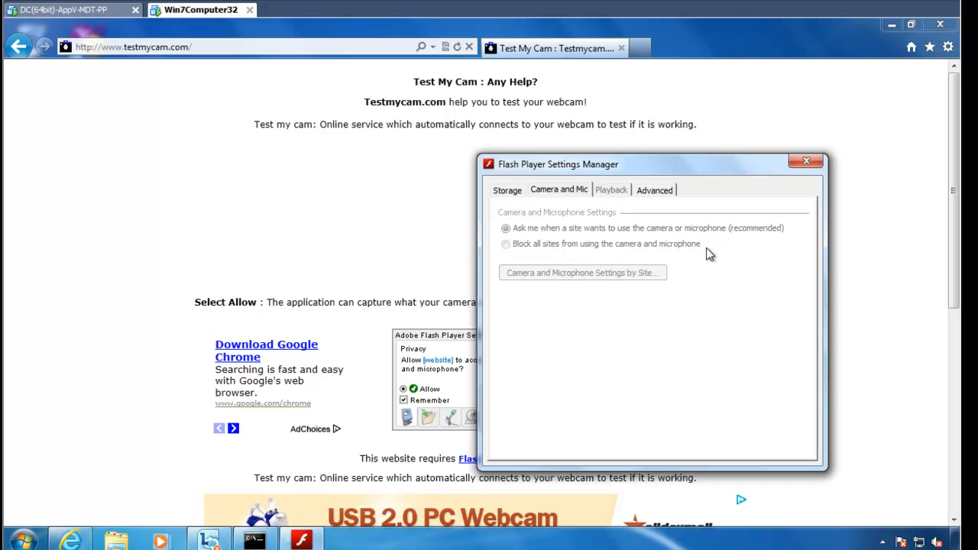
{"action": "mouse_move", "coordinate": [558, 165]}
{"action": "left_mouse_down"}
{"action": "mouse_move", "coordinate": [625, 236]}
{"action": "mouse_move", "coordinate": [550, 167]}
{"action": "left_mouse_up"}
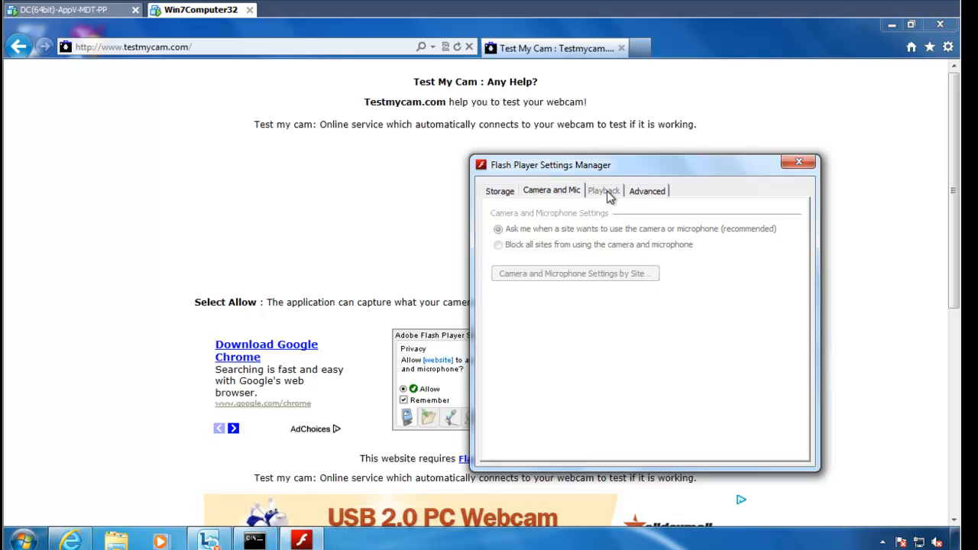
{"action": "left_click", "coordinate": [663, 191]}
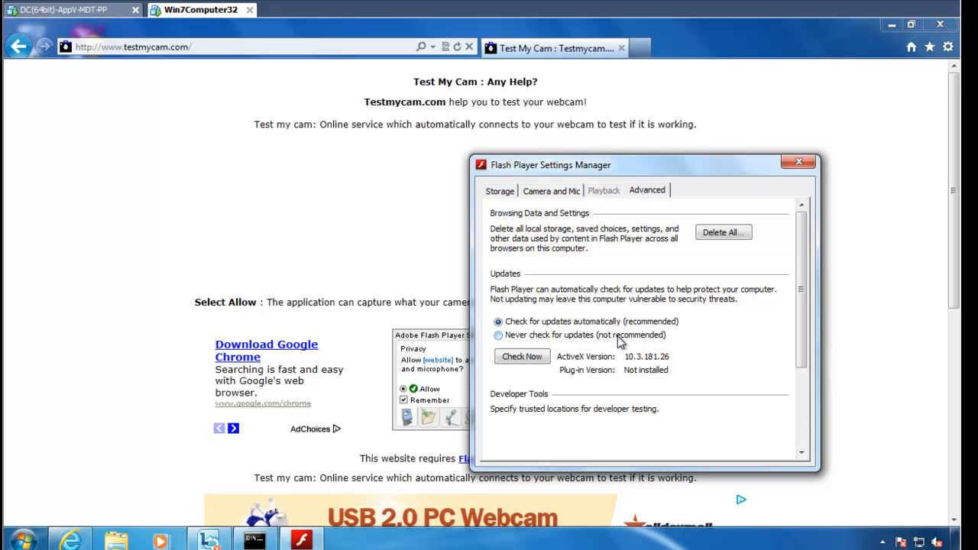
{"action": "left_click", "coordinate": [619, 336]}
{"action": "left_click", "coordinate": [610, 324]}
{"action": "key", "text": "alt+F4"}
{"action": "key", "text": "alt+F4"}
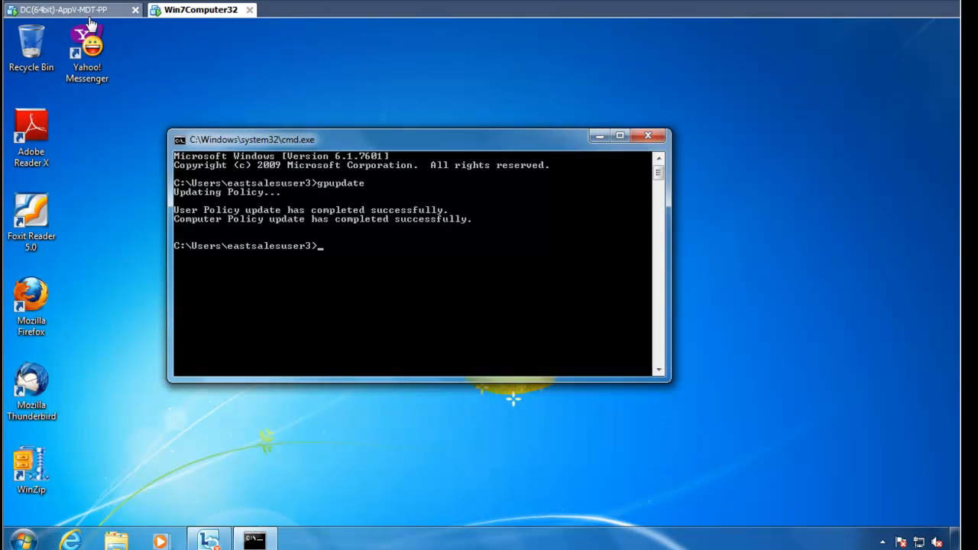
Set the Flash Player policy to Never check for updates, disable that control on clients, and save.
{"action": "left_click", "coordinate": [89, 16]}
{"action": "double_click", "coordinate": [410, 195]}
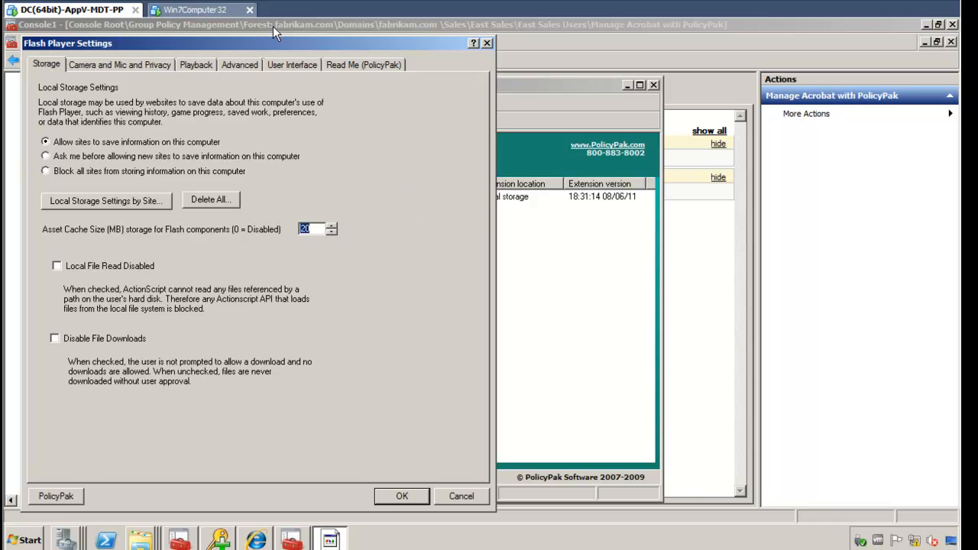
{"action": "left_click", "coordinate": [240, 67]}
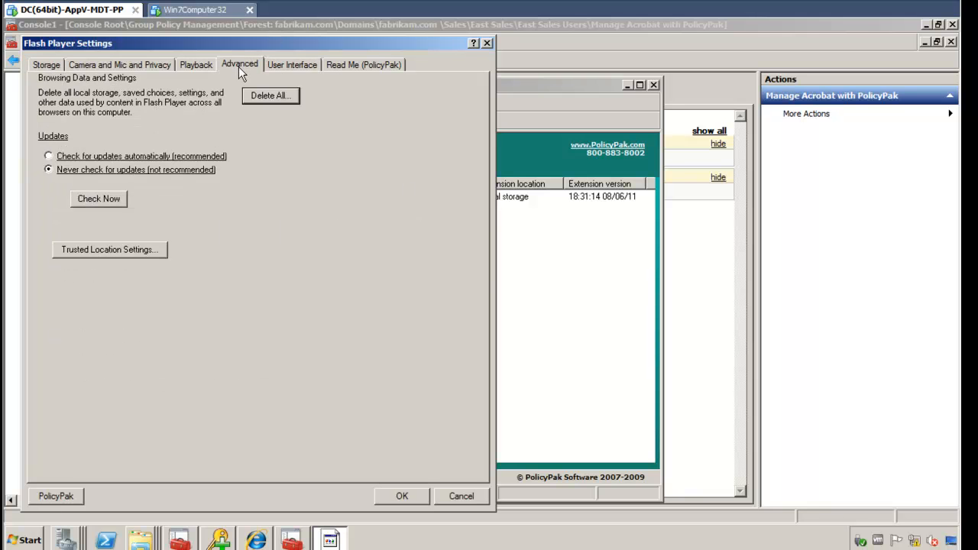
{"action": "right_click", "coordinate": [173, 171]}
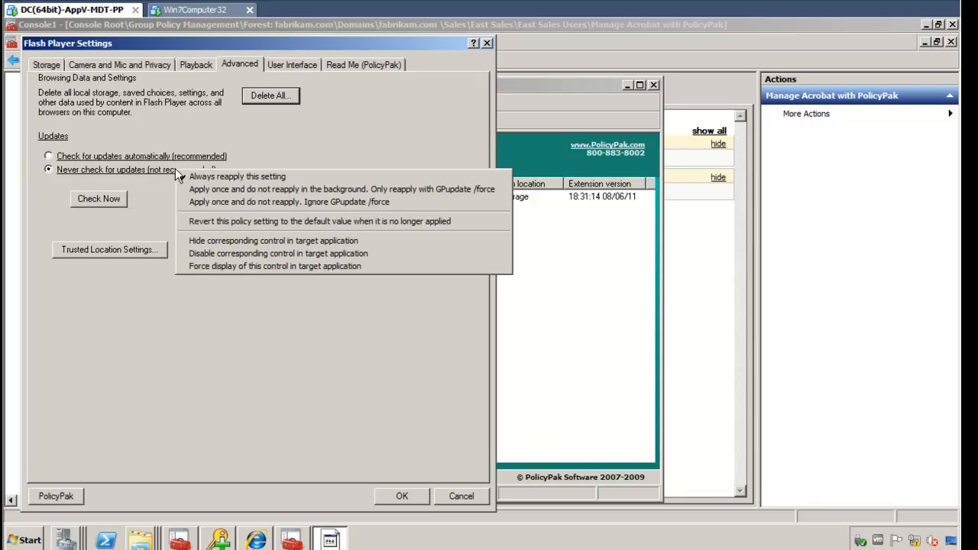
{"action": "left_click", "coordinate": [324, 255]}
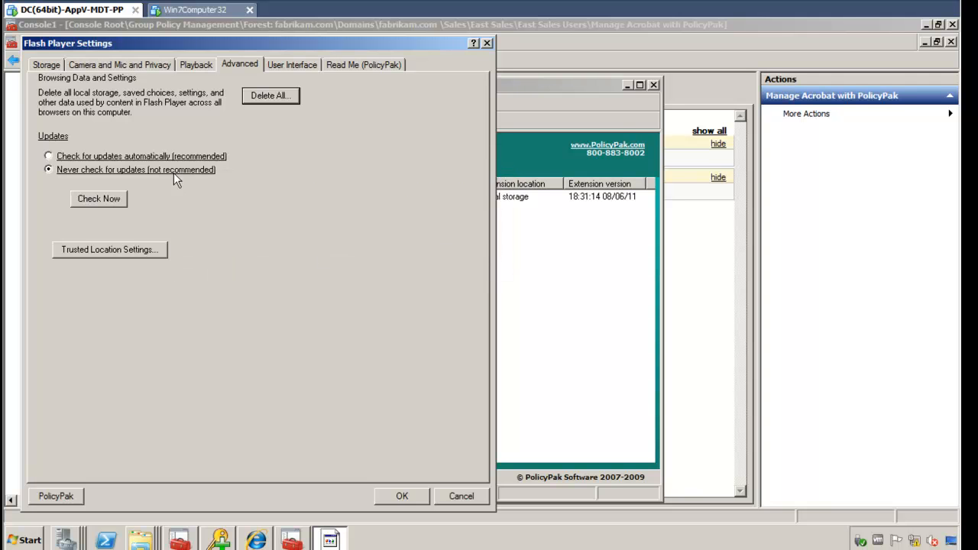
{"action": "left_click_drag", "start_coordinate": [241, 44], "coordinate": [369, 67]}
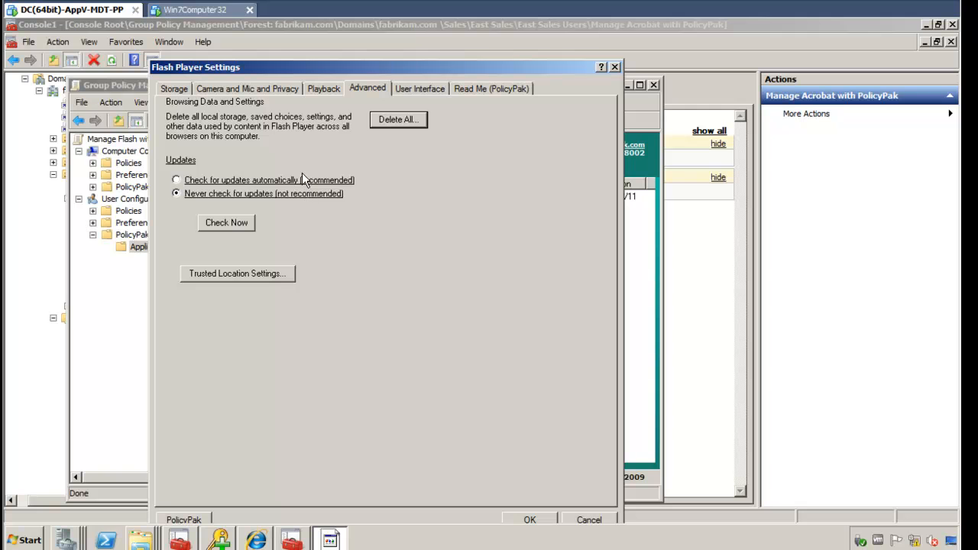
{"action": "left_click", "coordinate": [530, 520]}
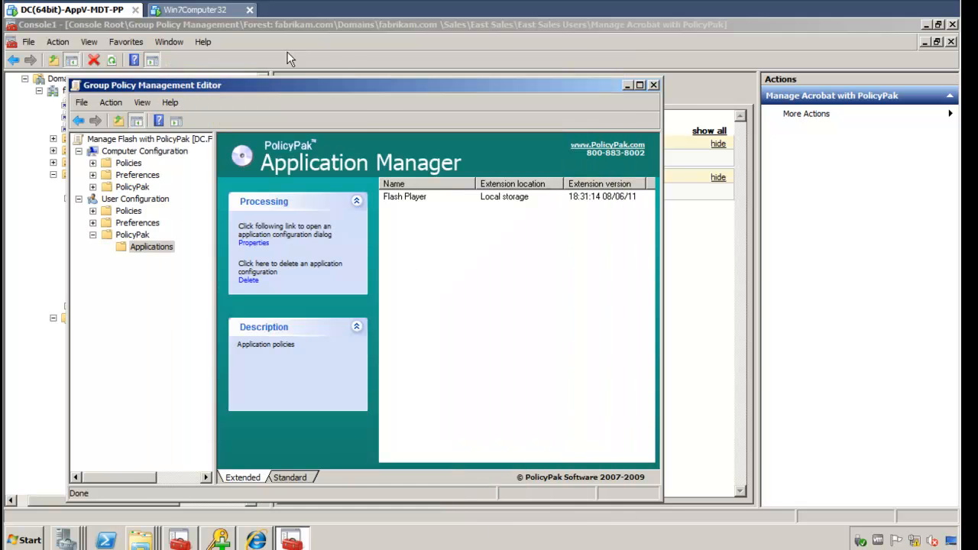
{"action": "left_click", "coordinate": [197, 9]}
{"action": "key", "text": "Up"}
{"action": "key", "text": "Return"}
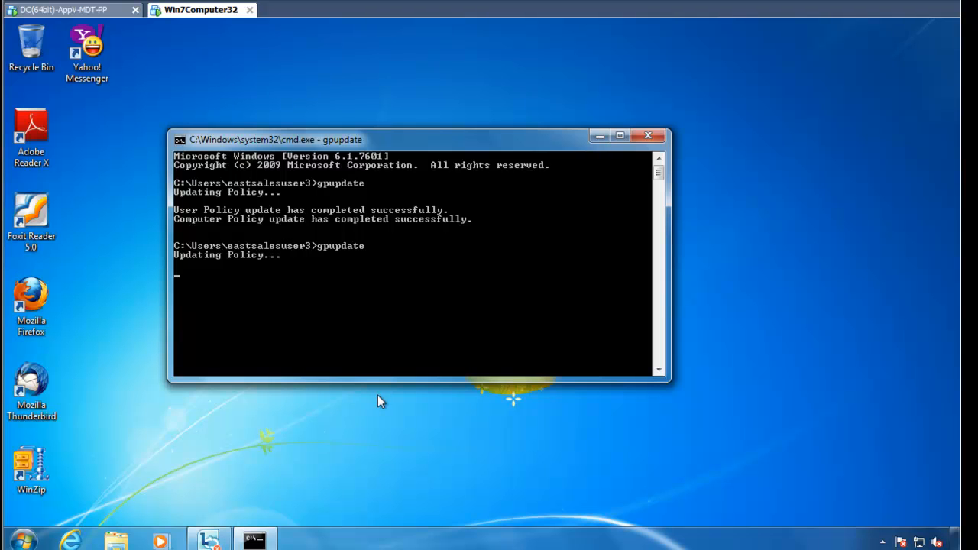
{"action": "left_click", "coordinate": [70, 540]}
{"action": "left_click", "coordinate": [312, 45]}
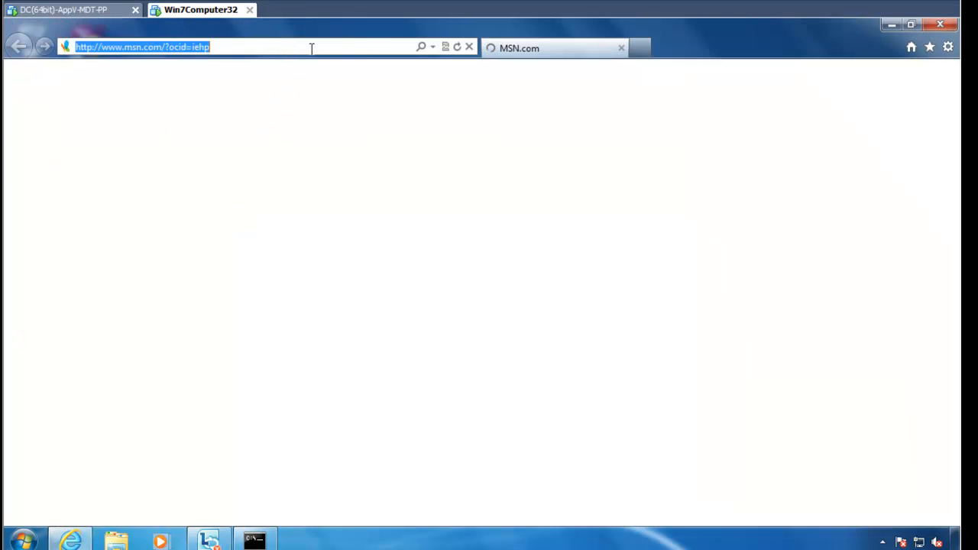
{"action": "type", "text": "www.testmycam.com"}
{"action": "key", "text": "Return"}
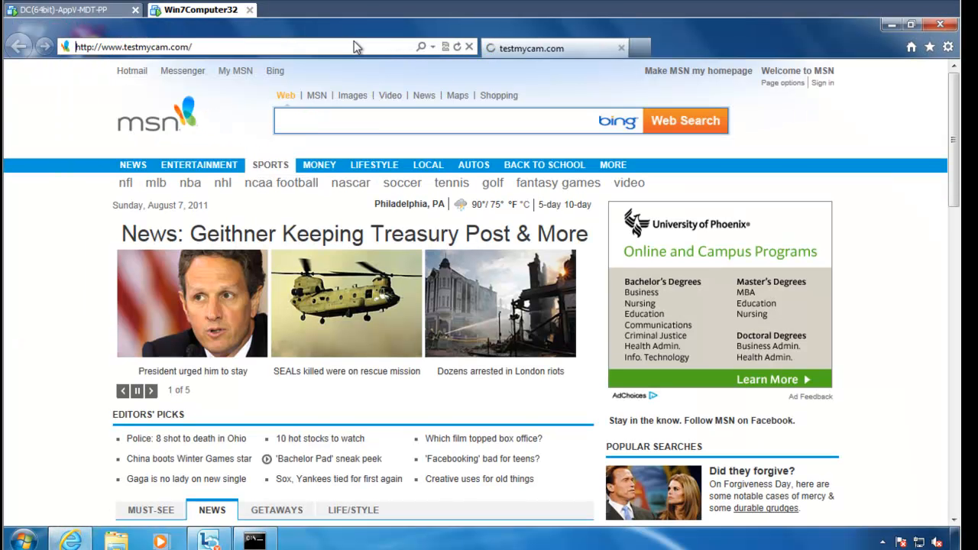
Open Flash Global Settings' Advanced tab, confirm update options are greyed, and check for a newer version.
{"action": "right_click", "coordinate": [436, 171]}
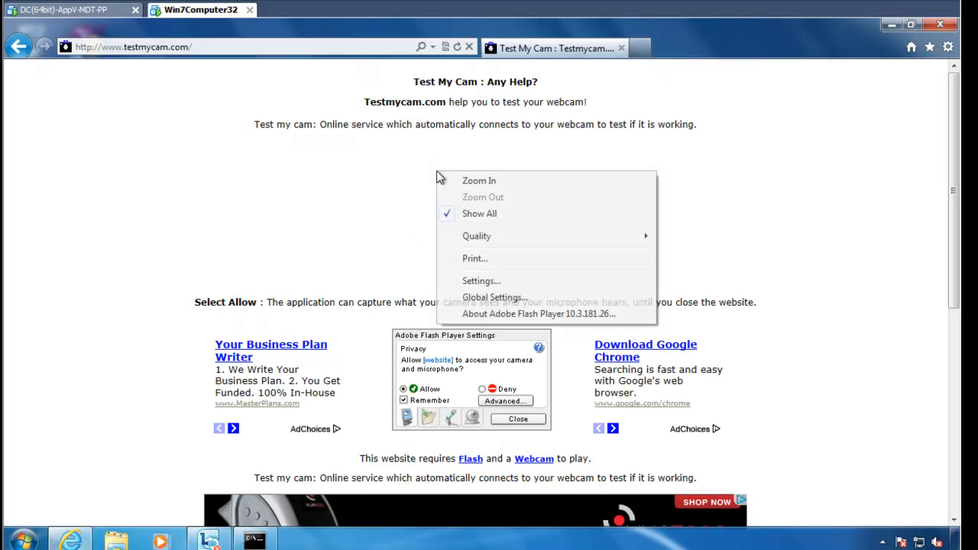
{"action": "left_click", "coordinate": [498, 298]}
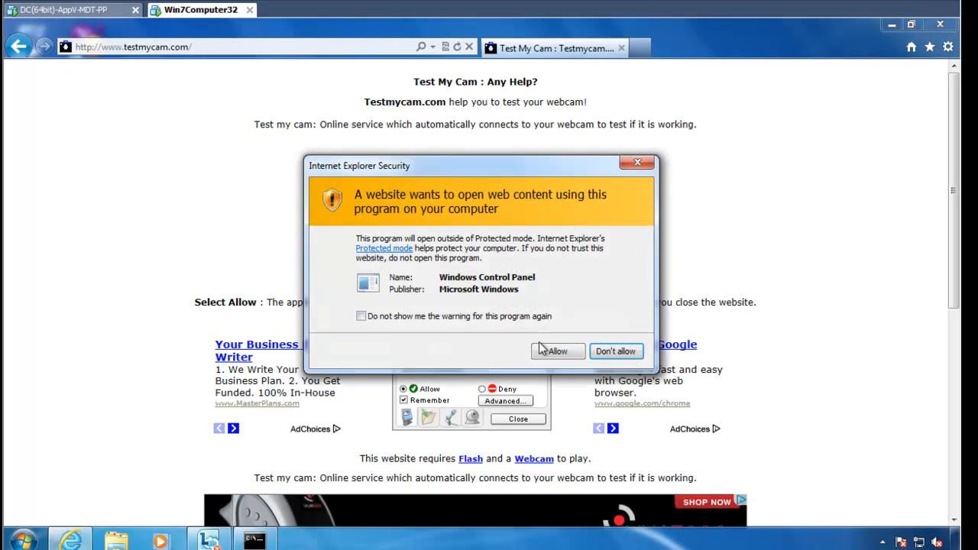
{"action": "left_click", "coordinate": [572, 350]}
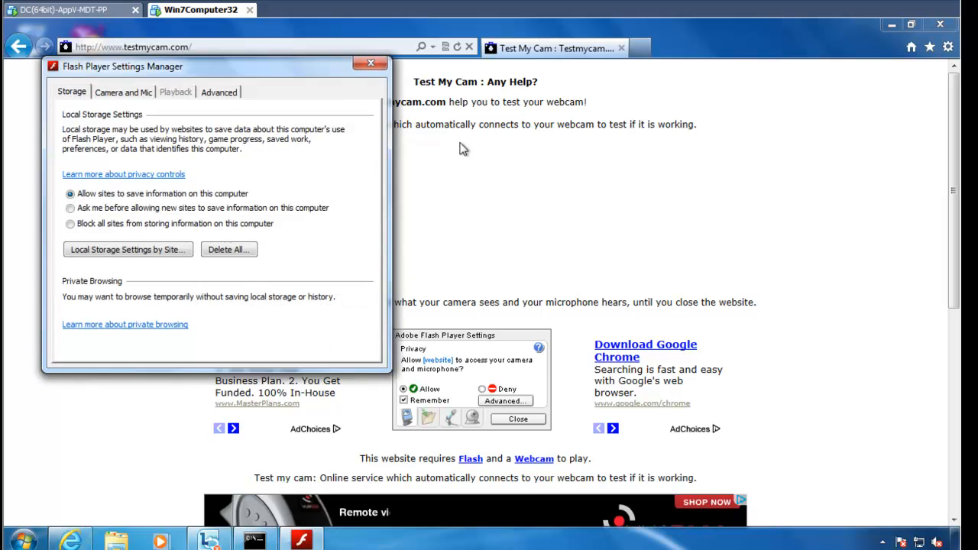
{"action": "left_click_drag", "start_coordinate": [301, 69], "coordinate": [578, 107]}
{"action": "left_click", "coordinate": [489, 133]}
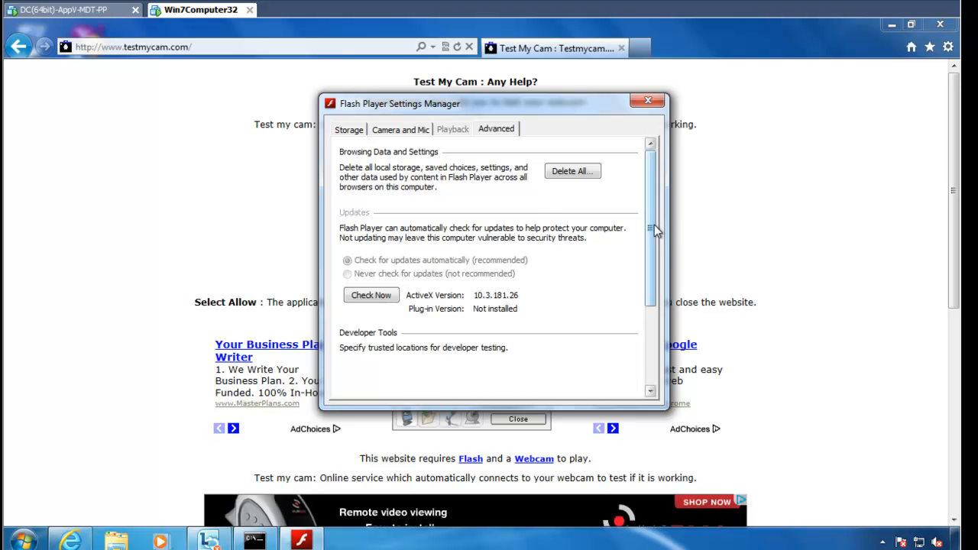
{"action": "scroll", "coordinate": [650, 264], "scroll_direction": "down", "scroll_amount": 2}
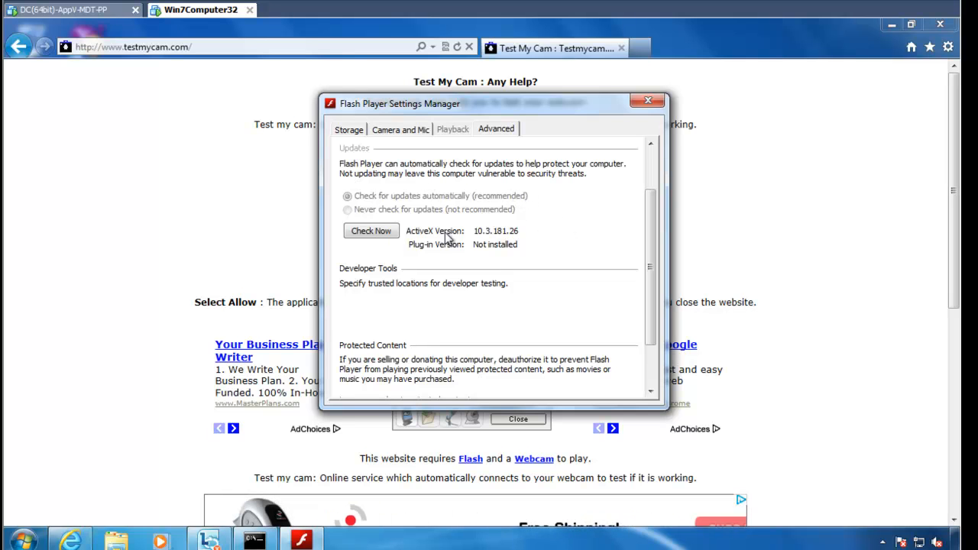
{"action": "left_click", "coordinate": [384, 232]}
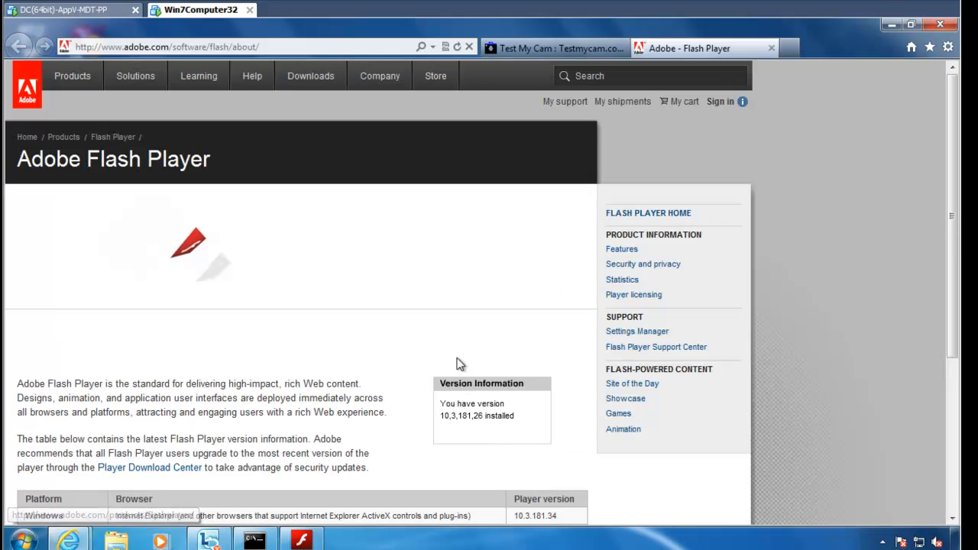
Download and save Flash Player 10.3.181.34 from the Player Download Center without Google Toolbar.
{"action": "scroll", "coordinate": [327, 392], "scroll_direction": "down", "scroll_amount": 2}
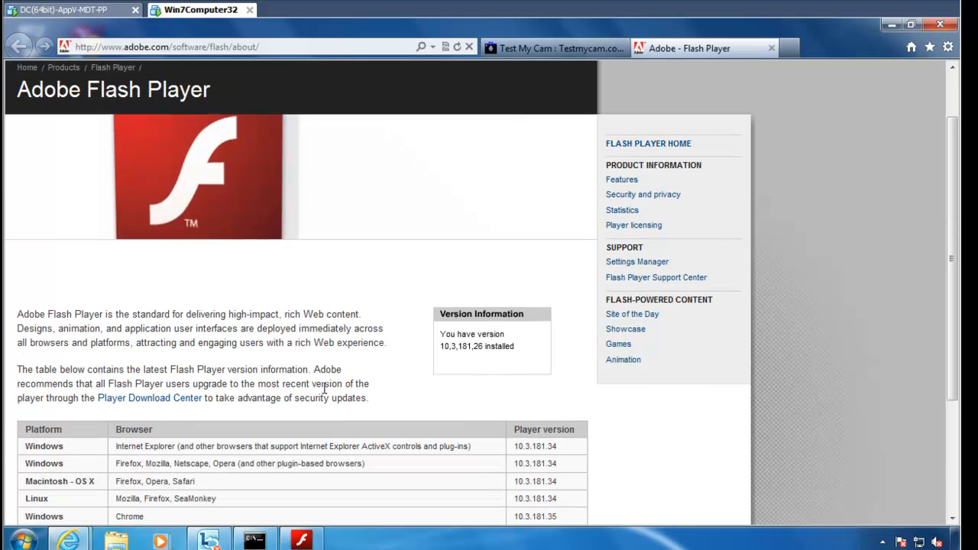
{"action": "left_click", "coordinate": [166, 400]}
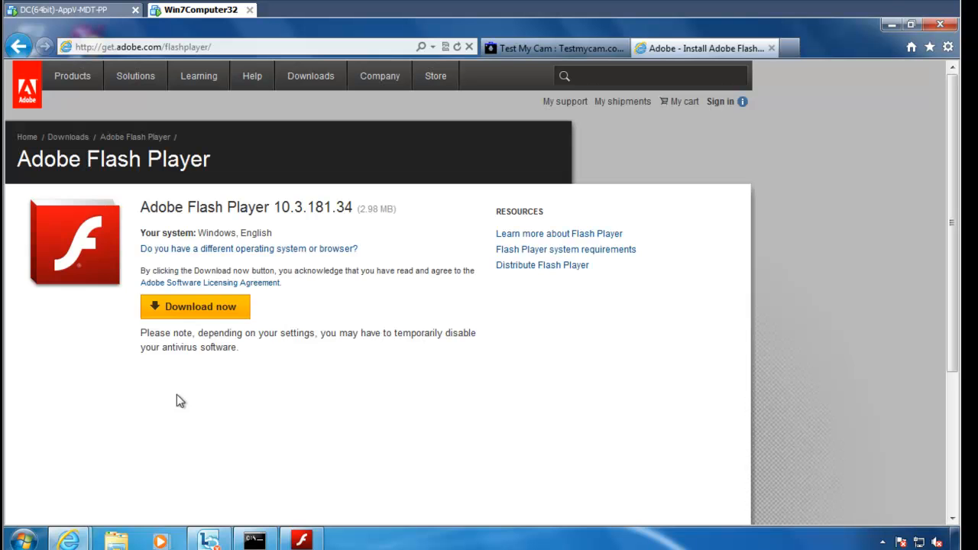
{"action": "left_click", "coordinate": [154, 338]}
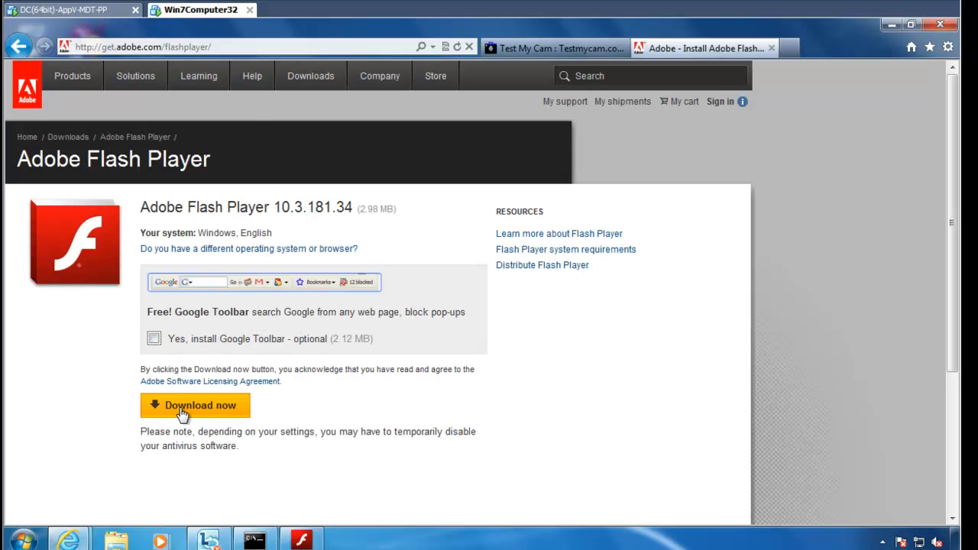
{"action": "left_click", "coordinate": [189, 411]}
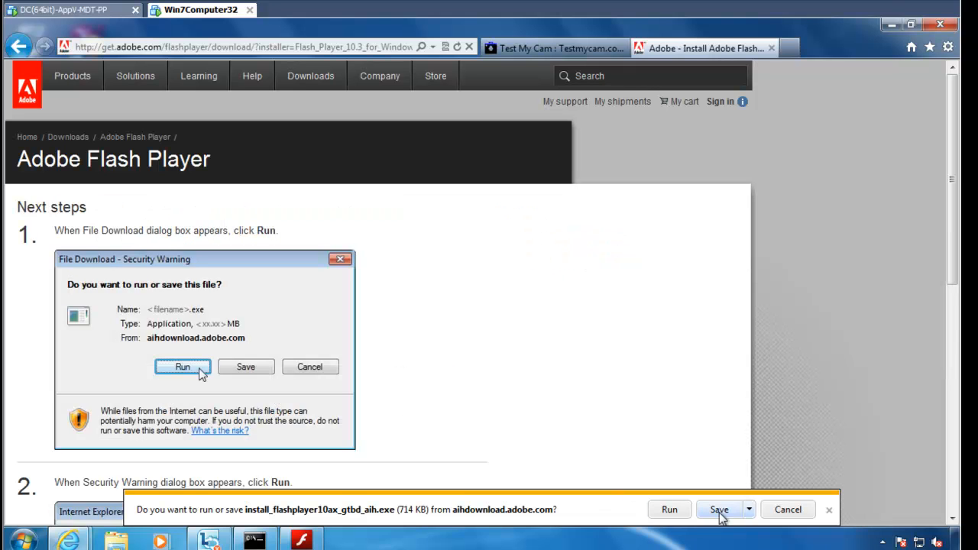
{"action": "left_click", "coordinate": [719, 510]}
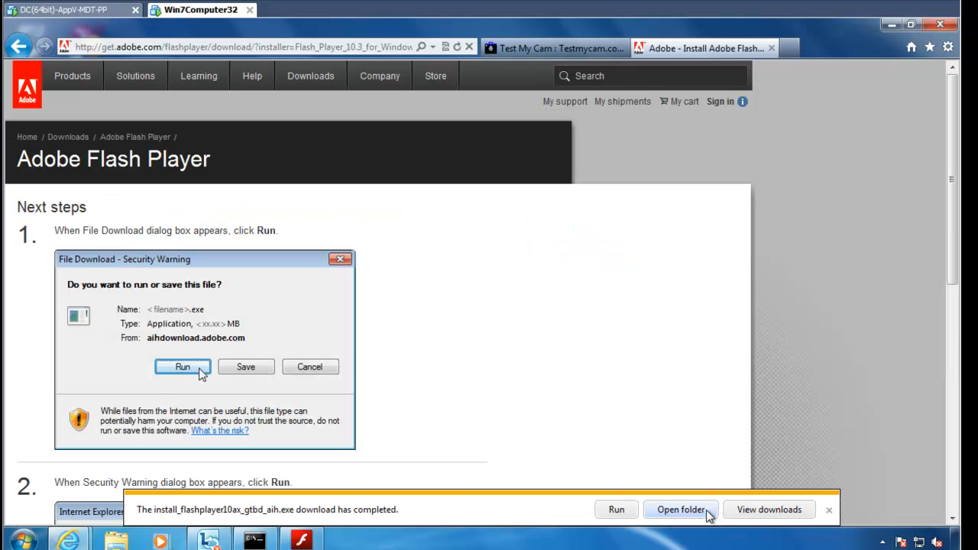
Run the saved Flash installer up to the administrator credentials prompt.
{"action": "left_click", "coordinate": [617, 512]}
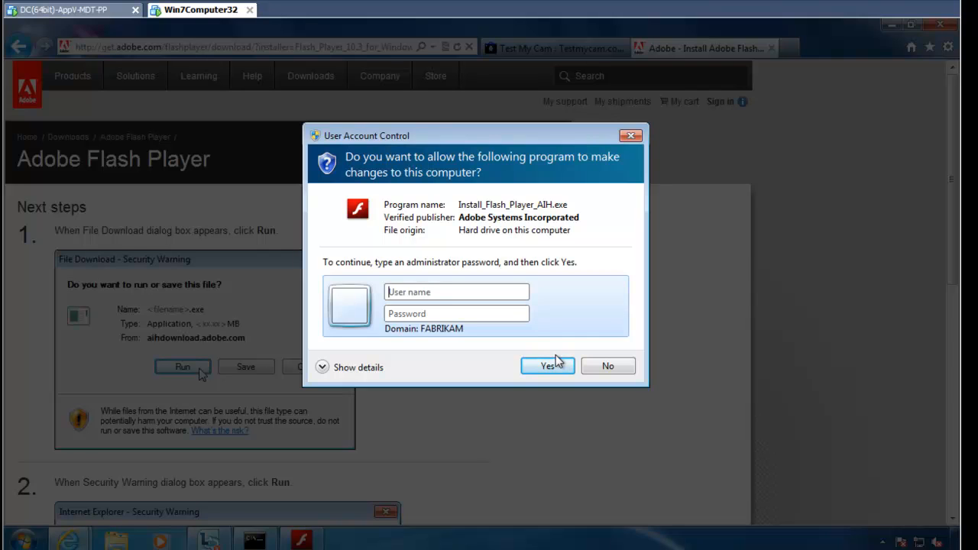
{"action": "left_click", "coordinate": [557, 361]}
{"action": "left_click", "coordinate": [630, 135]}
Bring Privilege Authority 2.0 forward on the DC and show the _PAUTH:Allow Flash to Update rule.
{"action": "left_click", "coordinate": [85, 10]}
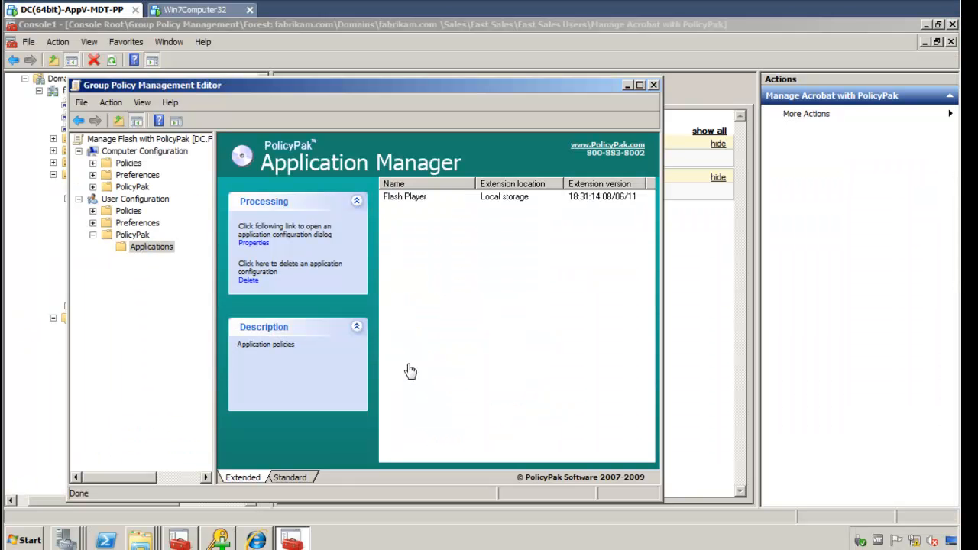
{"action": "left_click", "coordinate": [224, 541]}
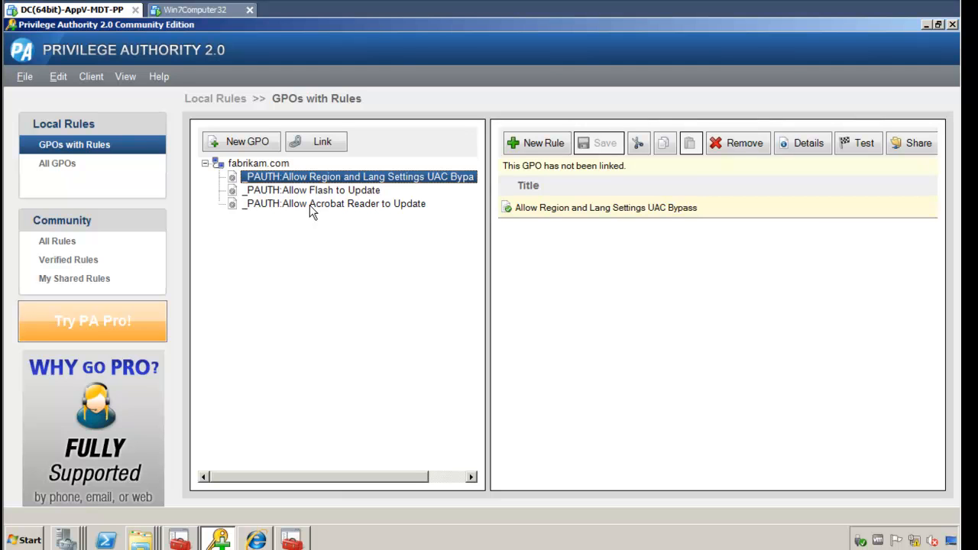
{"action": "key", "text": "Down"}
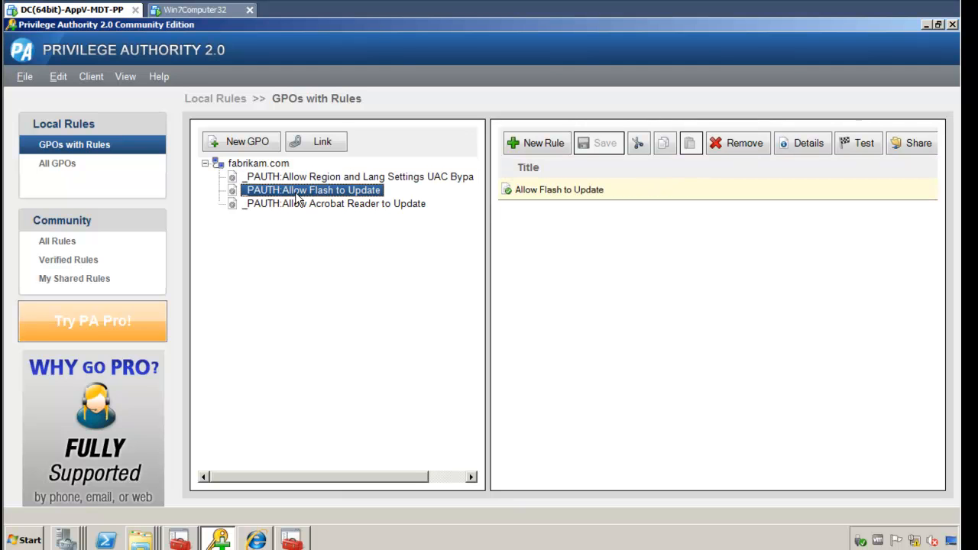
Minimize Privilege Authority, close the editor, and link _PAUTH:Allow Flash to Update to East Sales Users.
{"action": "left_click", "coordinate": [926, 24]}
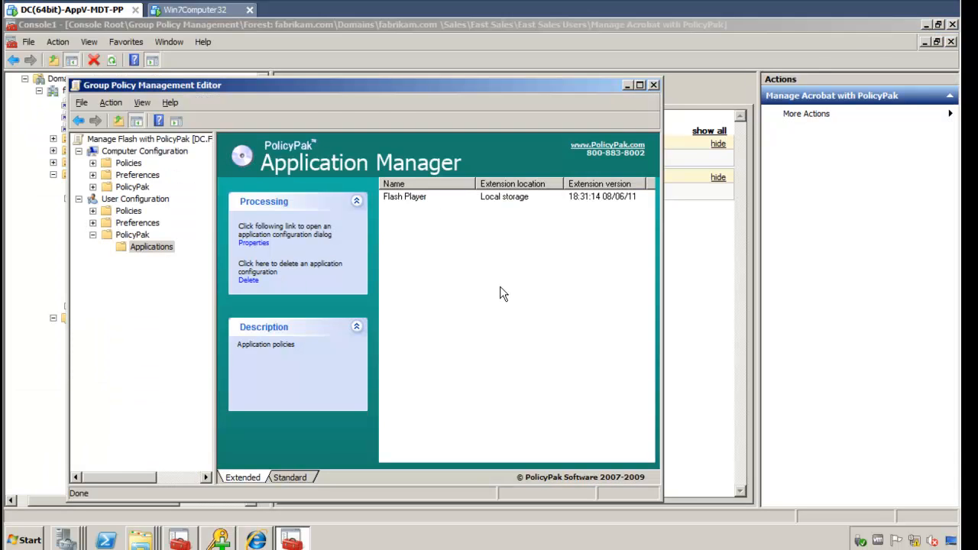
{"action": "key", "text": "alt+F4"}
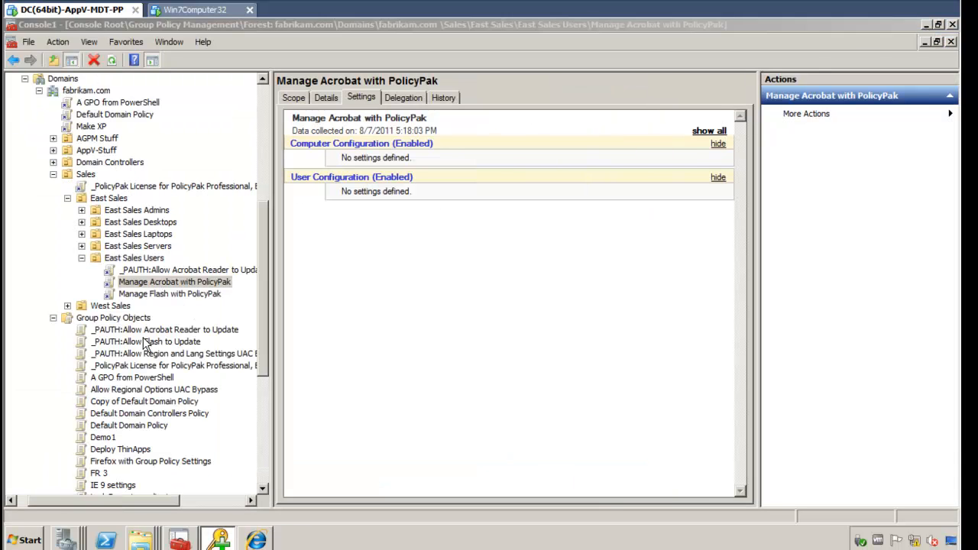
{"action": "left_click_drag", "start_coordinate": [153, 265], "coordinate": [142, 259]}
{"action": "left_click", "coordinate": [526, 307]}
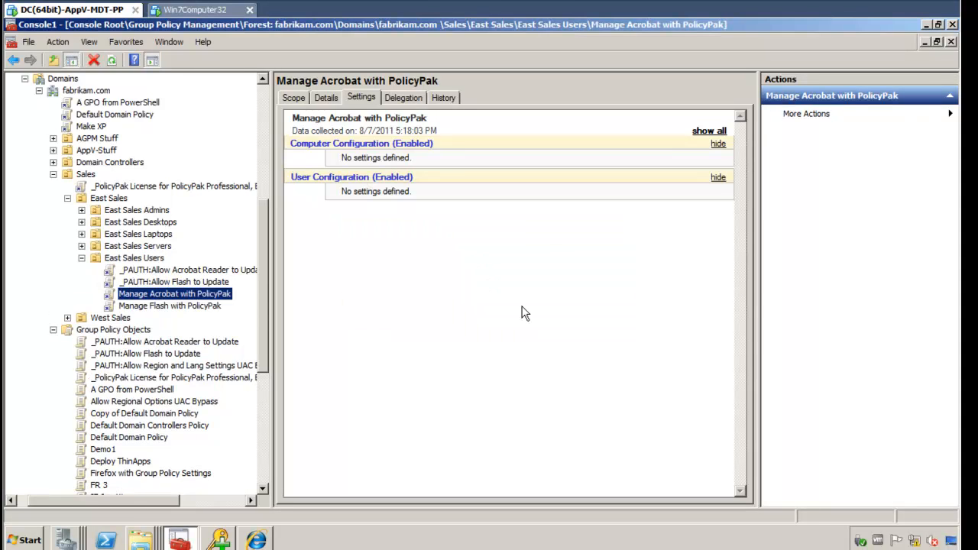
Run gpupdate in the Windows 7 client's Command Prompt.
{"action": "left_click", "coordinate": [216, 12]}
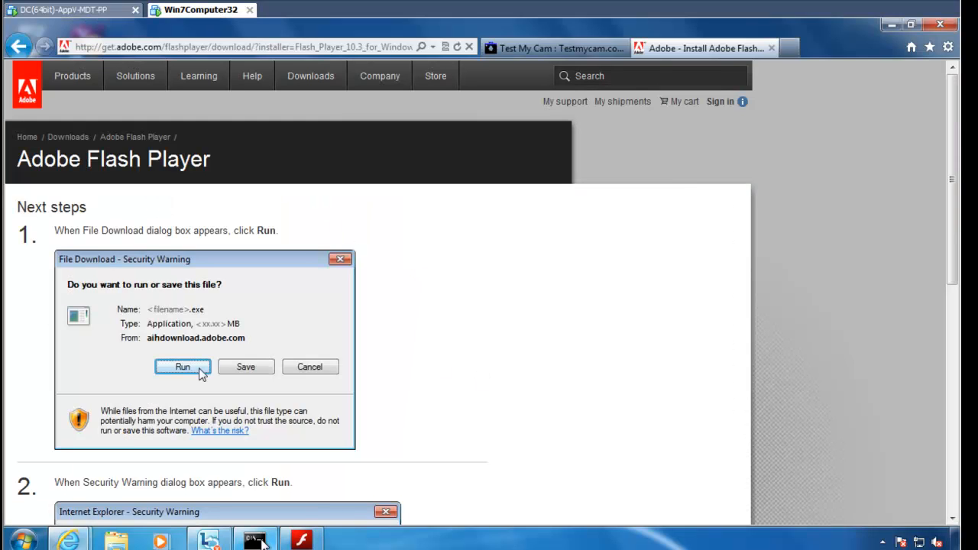
{"action": "left_click", "coordinate": [255, 540]}
{"action": "type", "text": "gpupdate"}
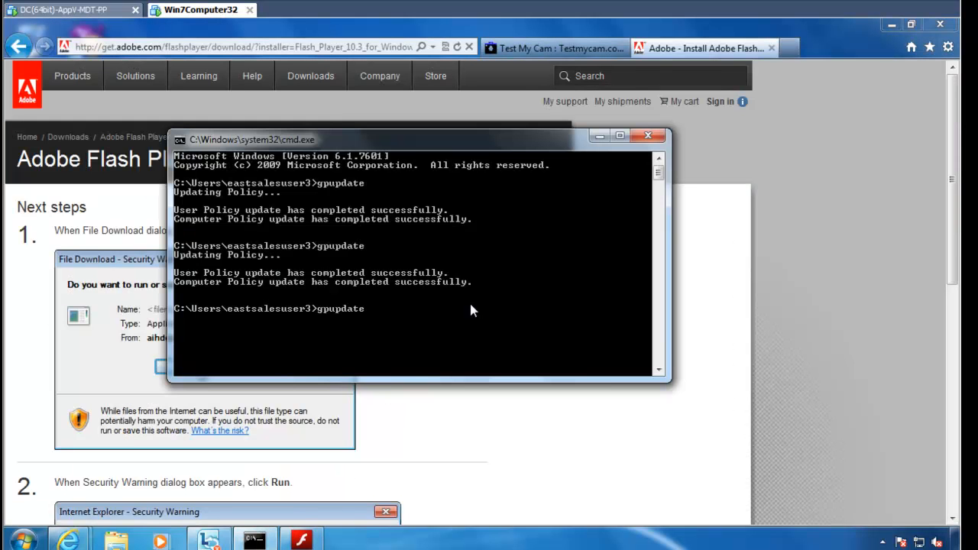
{"action": "key", "text": "Return"}
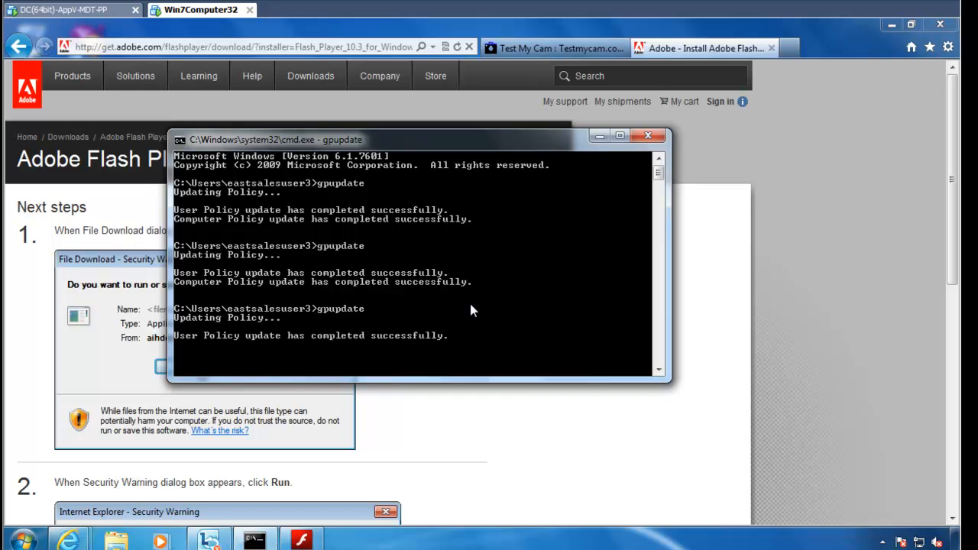
Run the downloaded Flash Player installer from Internet Explorer's View downloads list.
{"action": "left_click", "coordinate": [949, 50]}
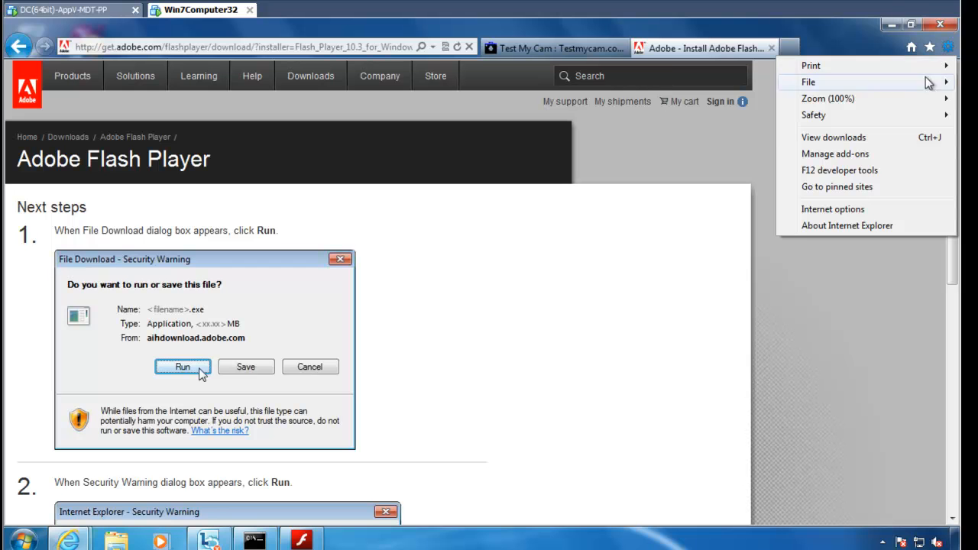
{"action": "left_click", "coordinate": [880, 139]}
{"action": "left_click_drag", "start_coordinate": [542, 80], "coordinate": [789, 129]}
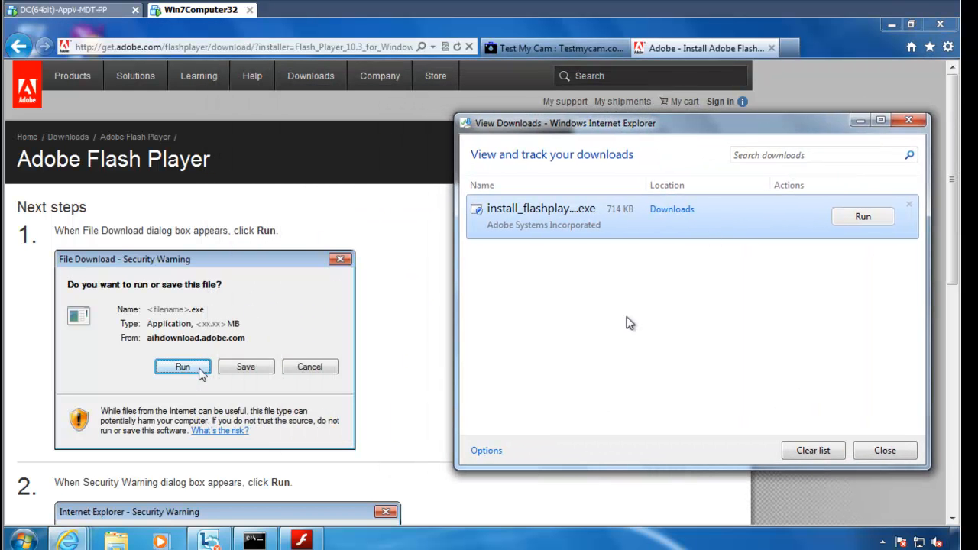
{"action": "left_click", "coordinate": [254, 540]}
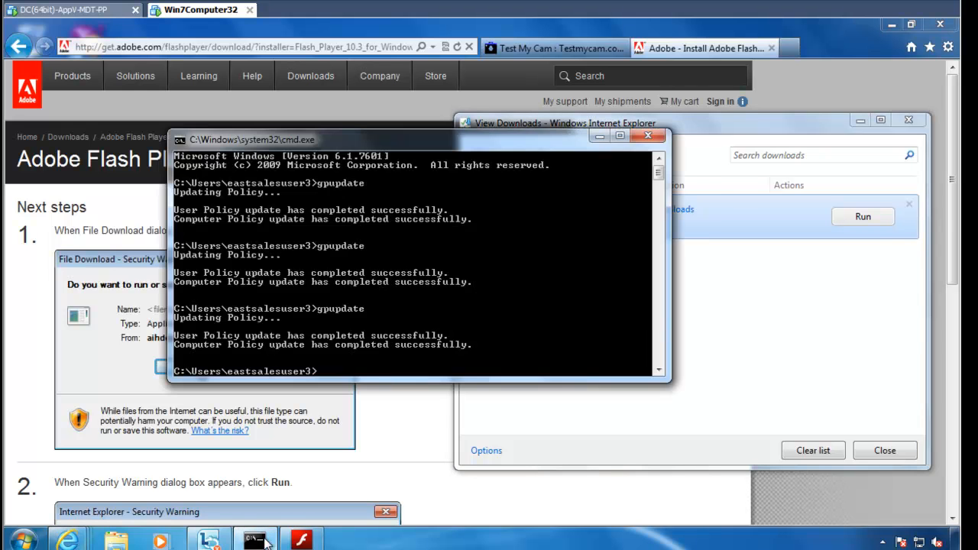
{"action": "left_click", "coordinate": [777, 370]}
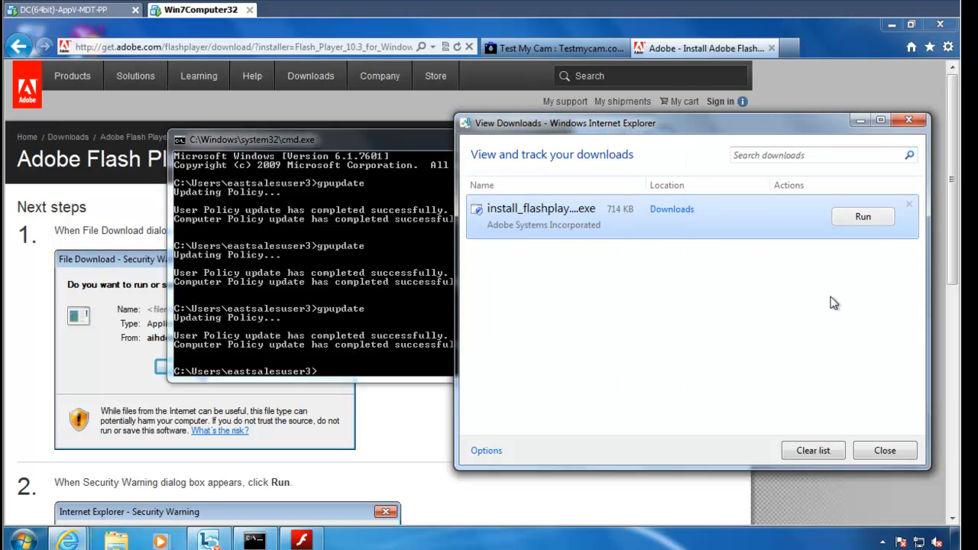
{"action": "left_click", "coordinate": [861, 217]}
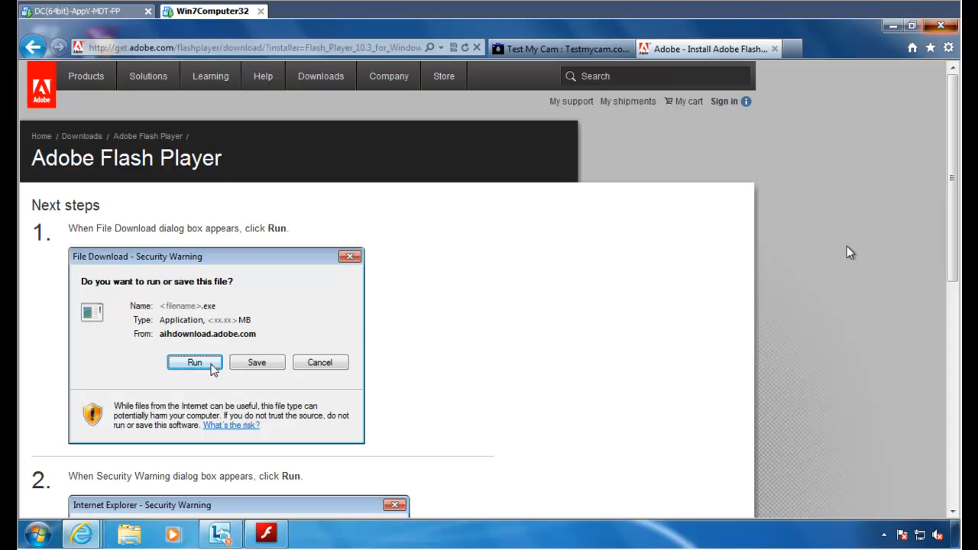
Close Internet Explorer with all its tabs and the Flash Player Settings Manager.
{"action": "left_click", "coordinate": [941, 28]}
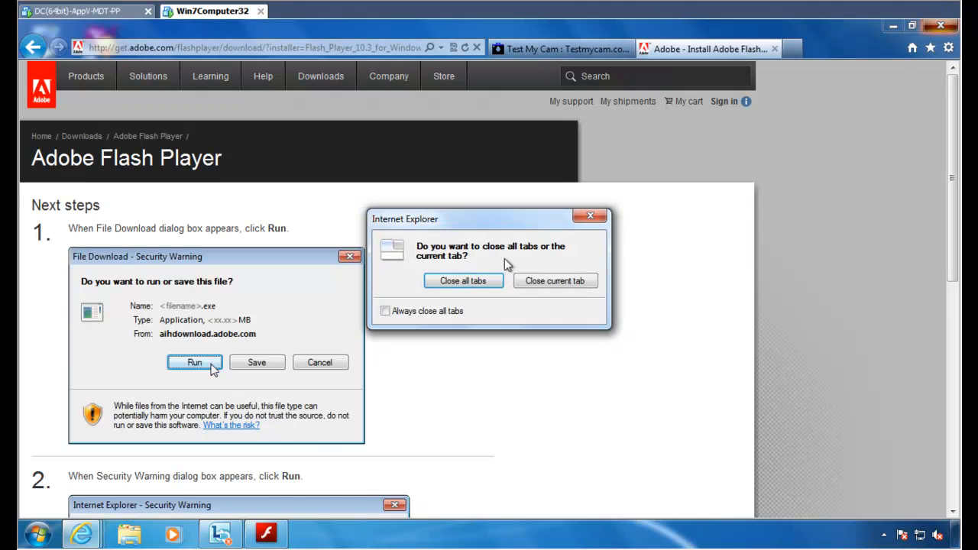
{"action": "left_click", "coordinate": [480, 287]}
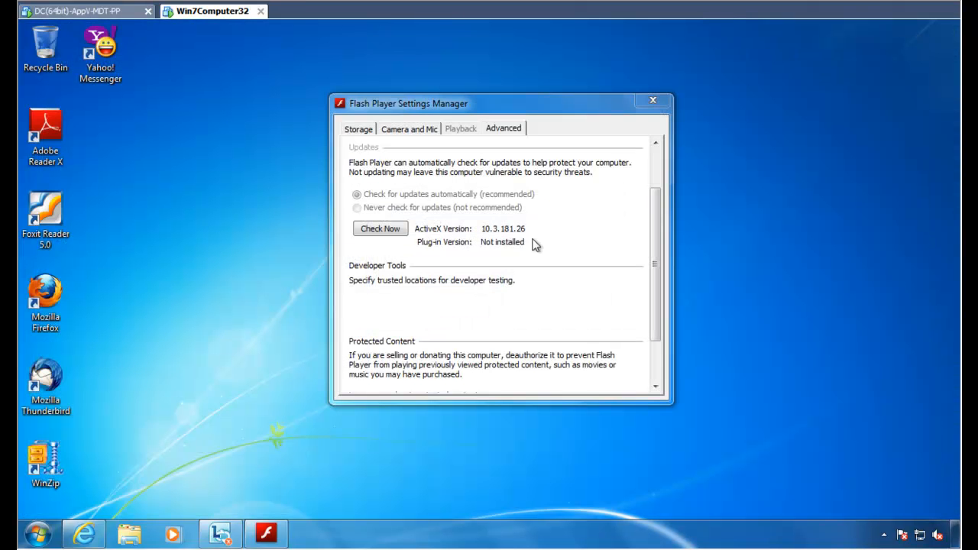
{"action": "left_click", "coordinate": [654, 101]}
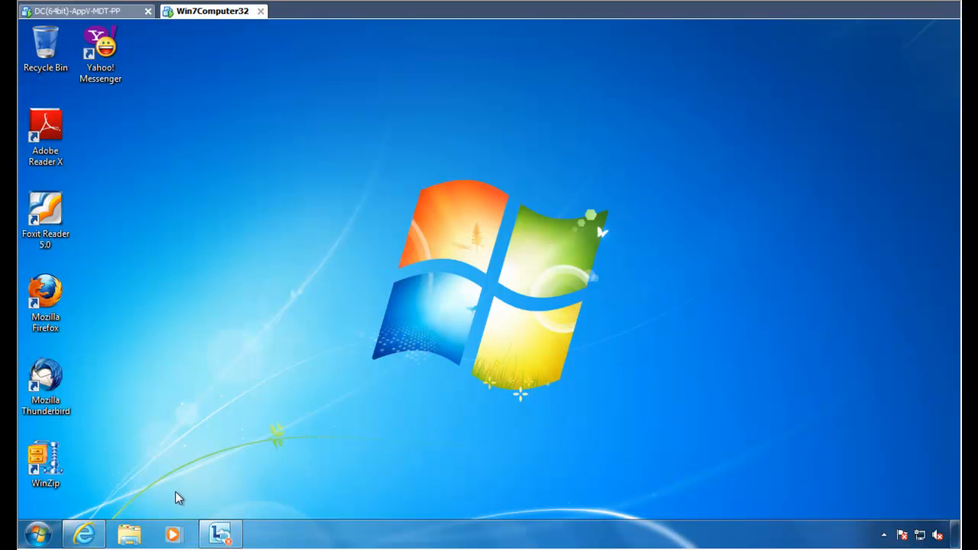
{"action": "left_click", "coordinate": [36, 539]}
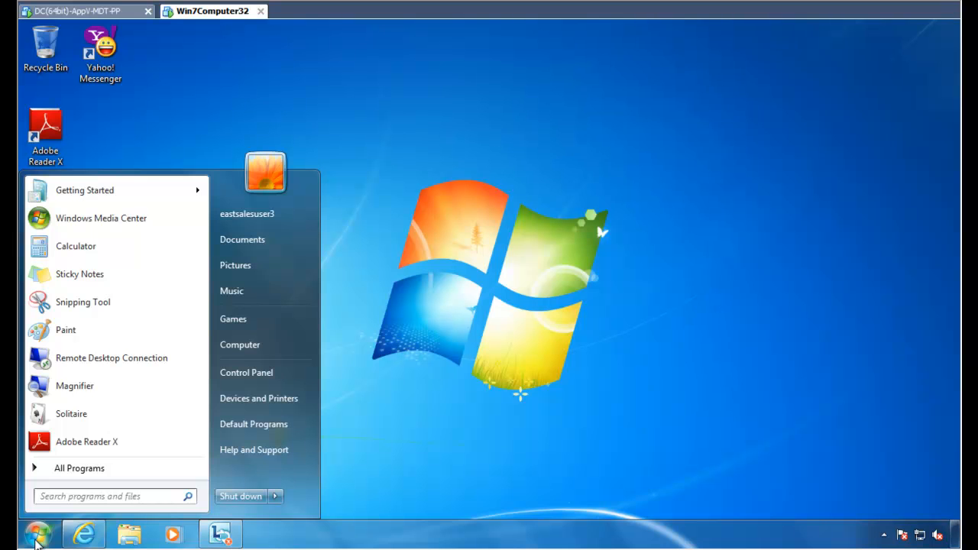
Search 'region' from Start and open the Region and Language dialog.
{"action": "type", "text": "region"}
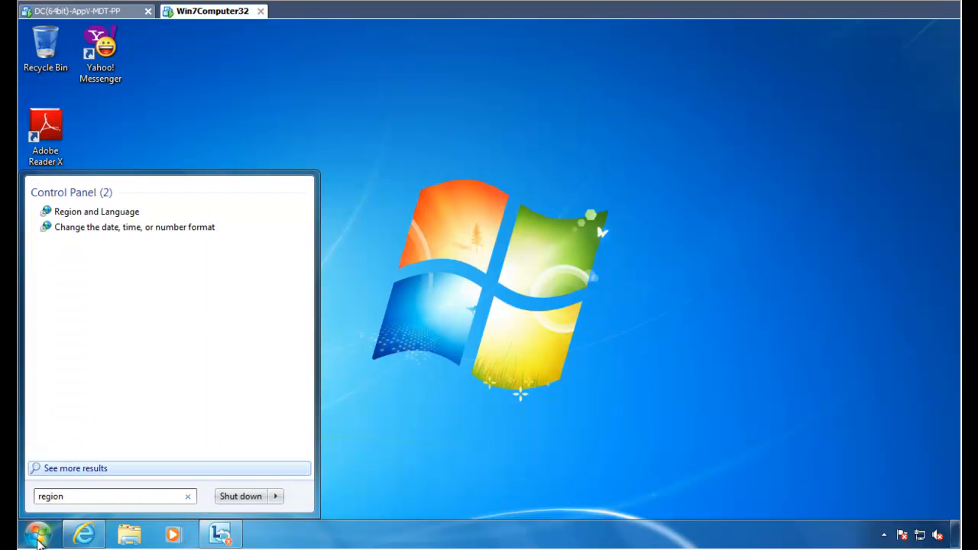
{"action": "left_click", "coordinate": [146, 214]}
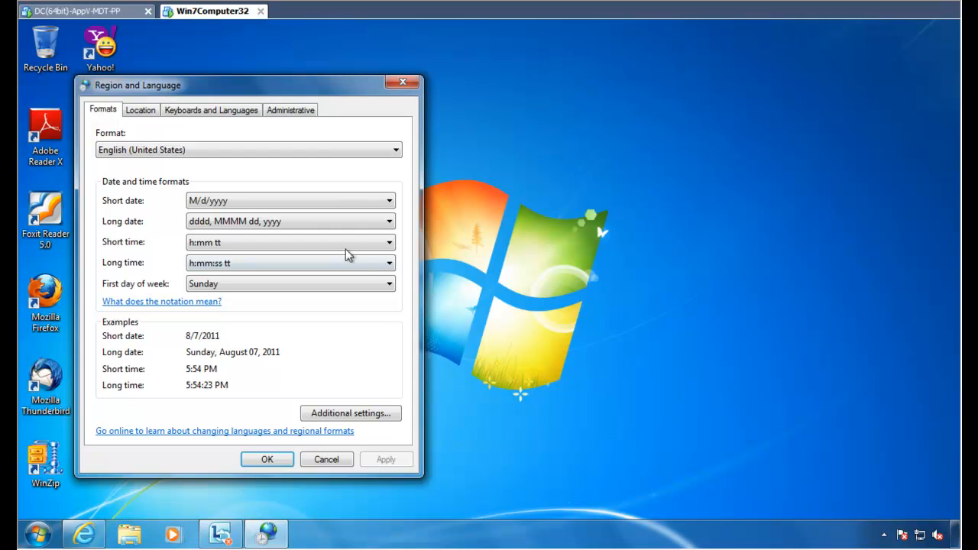
{"action": "left_click_drag", "start_coordinate": [299, 94], "coordinate": [409, 72]}
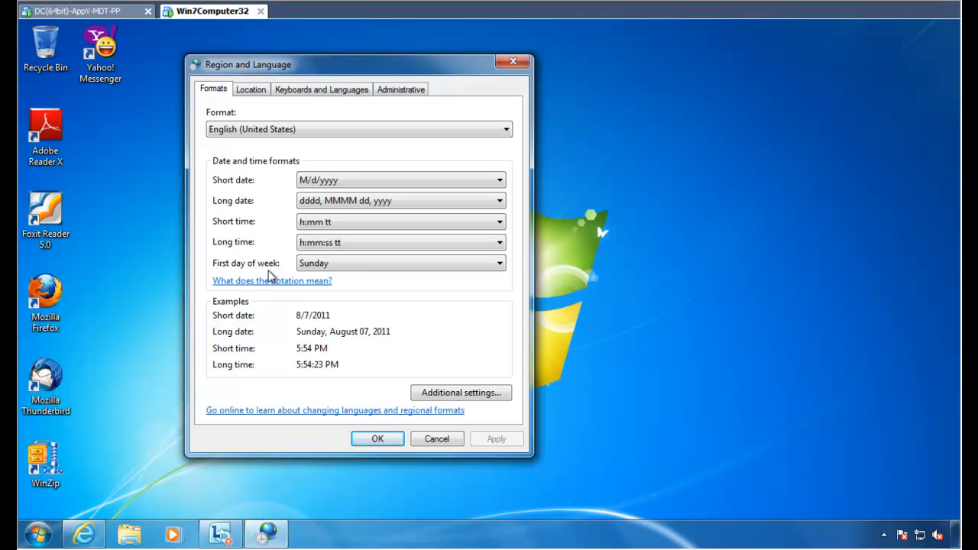
Try Thursday and Tuesday as first day of week, restore Sunday, then view Keyboards and Languages.
{"action": "left_click", "coordinate": [382, 266]}
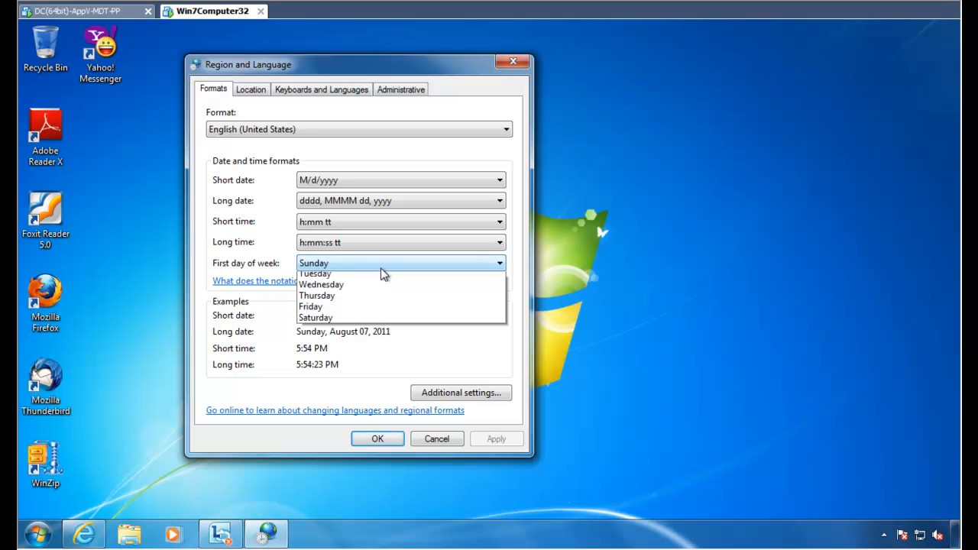
{"action": "left_click", "coordinate": [375, 265]}
{"action": "left_click", "coordinate": [371, 265]}
{"action": "left_click", "coordinate": [363, 323]}
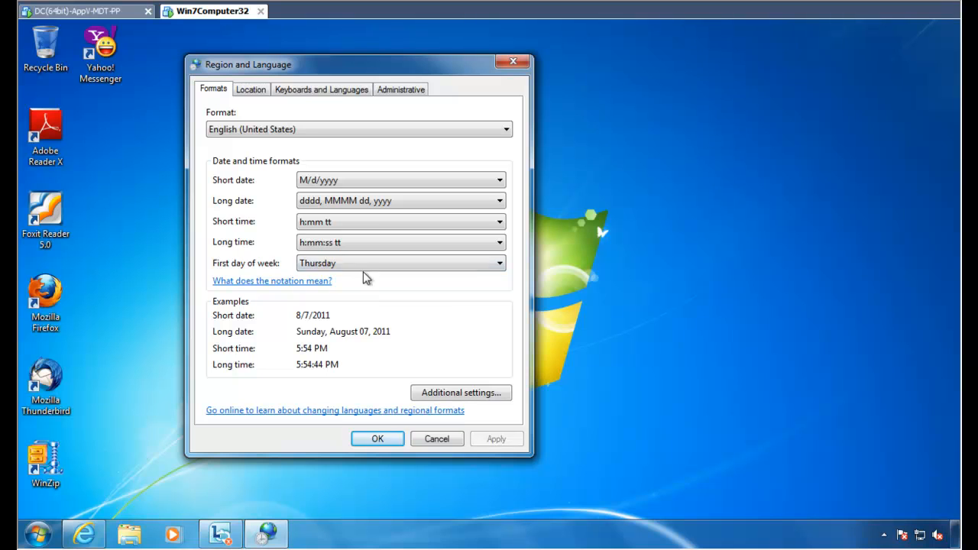
{"action": "left_click", "coordinate": [363, 264]}
{"action": "left_click", "coordinate": [356, 301]}
{"action": "left_click", "coordinate": [357, 264]}
{"action": "left_click", "coordinate": [354, 276]}
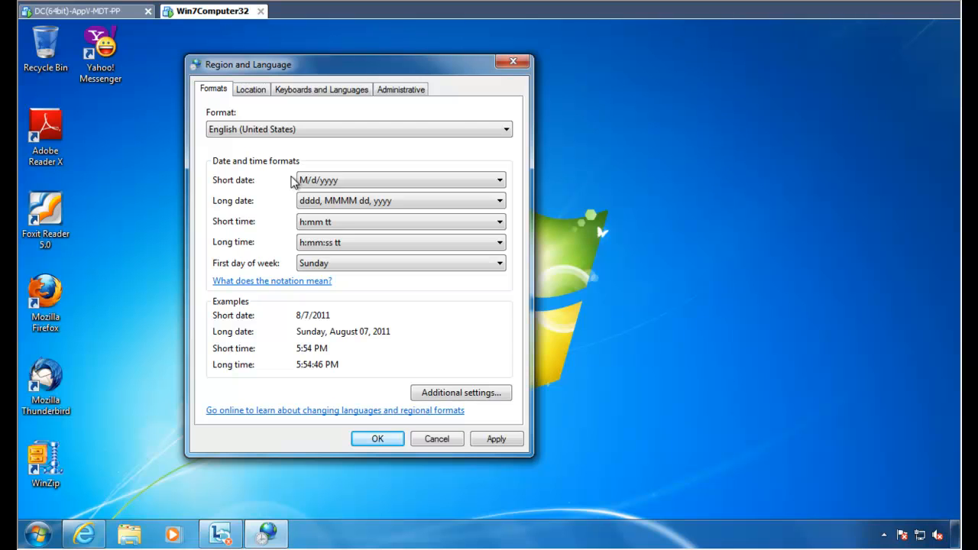
{"action": "left_click", "coordinate": [264, 92]}
{"action": "left_click", "coordinate": [312, 94]}
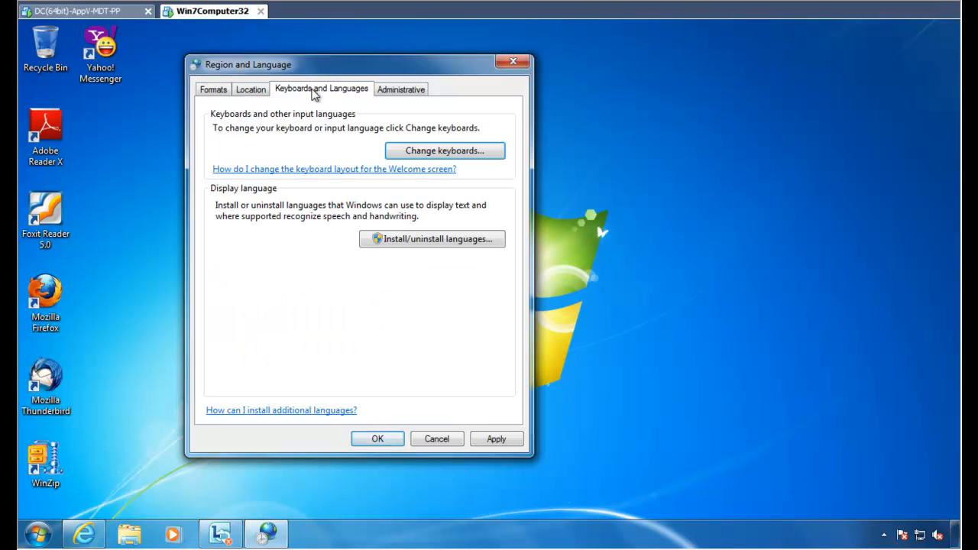
Attempt to install or remove display languages, then cancel the administrator credentials prompt.
{"action": "left_click", "coordinate": [426, 240]}
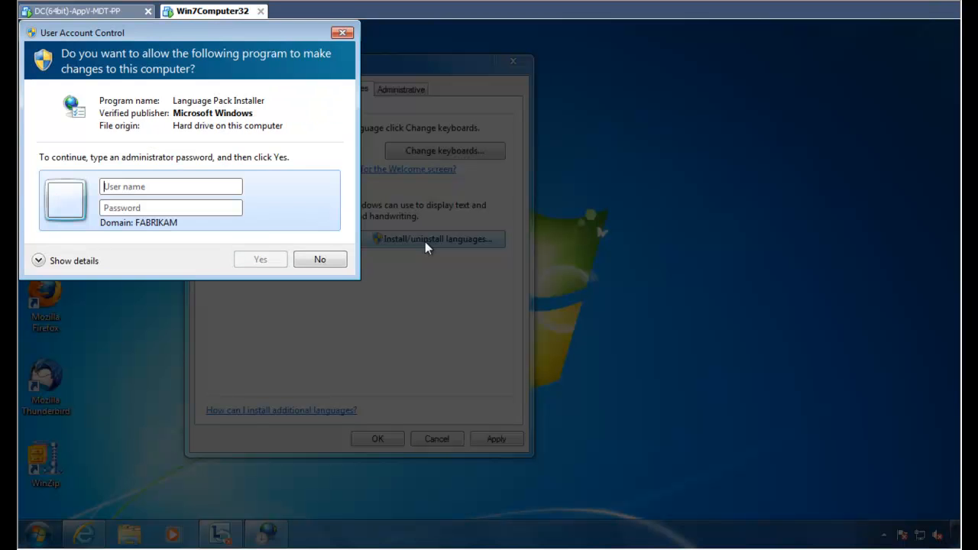
{"action": "left_click_drag", "start_coordinate": [207, 33], "coordinate": [533, 194]}
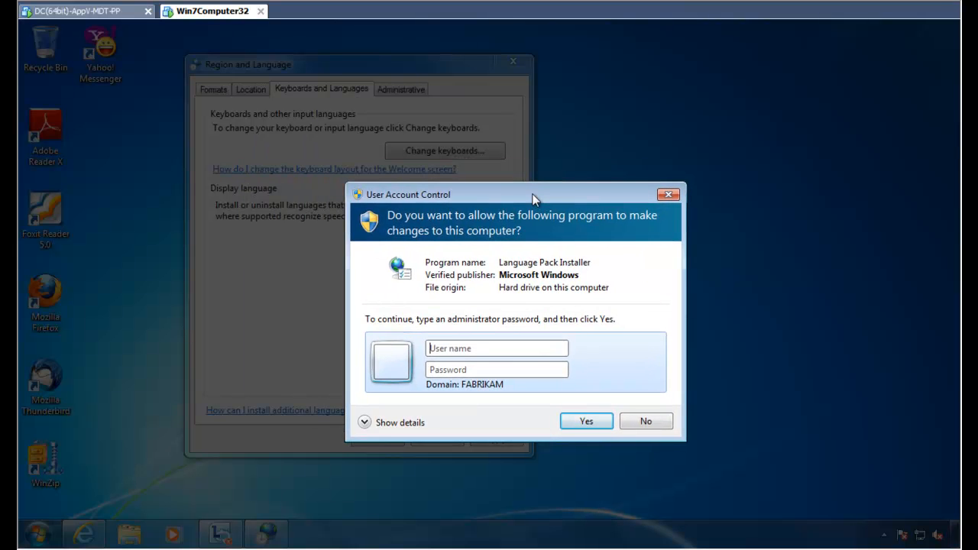
{"action": "key", "text": "Escape"}
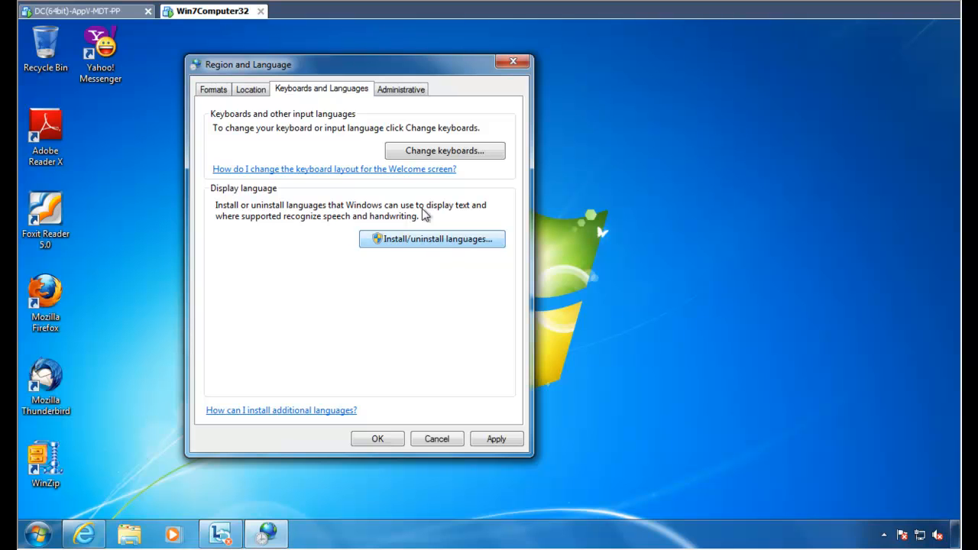
On the Administrative tab, copy settings to welcome screen and new accounts, then apply and save.
{"action": "left_click", "coordinate": [400, 90]}
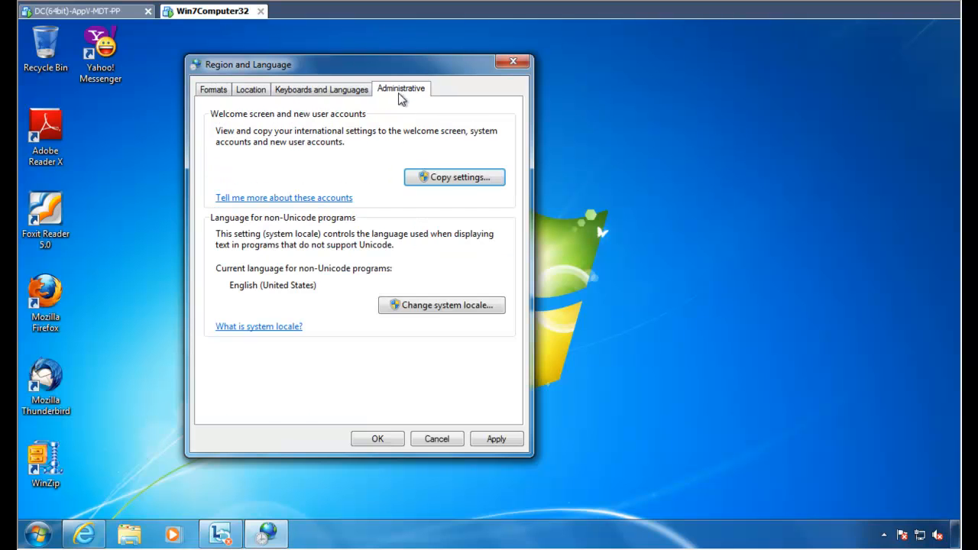
{"action": "left_click", "coordinate": [485, 181]}
{"action": "left_click", "coordinate": [541, 300]}
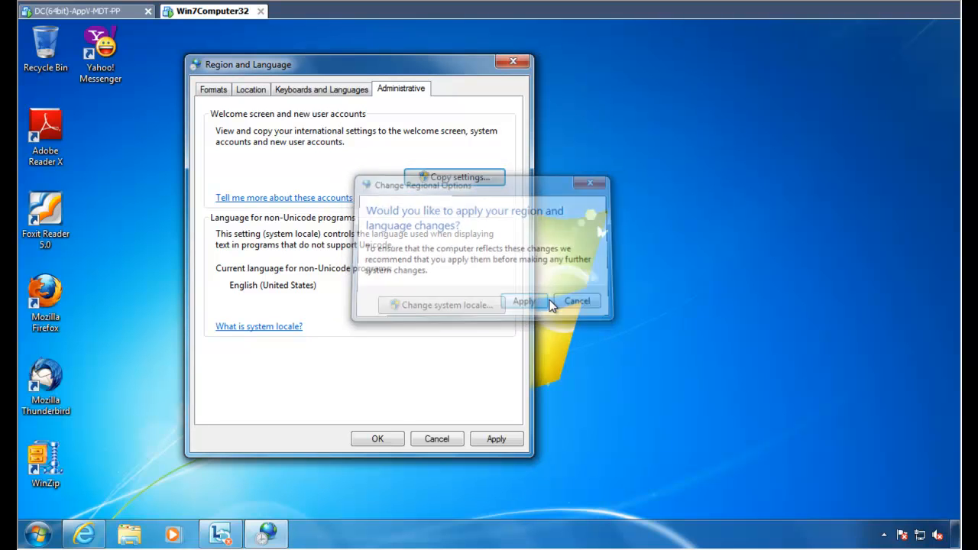
{"action": "left_click", "coordinate": [494, 441]}
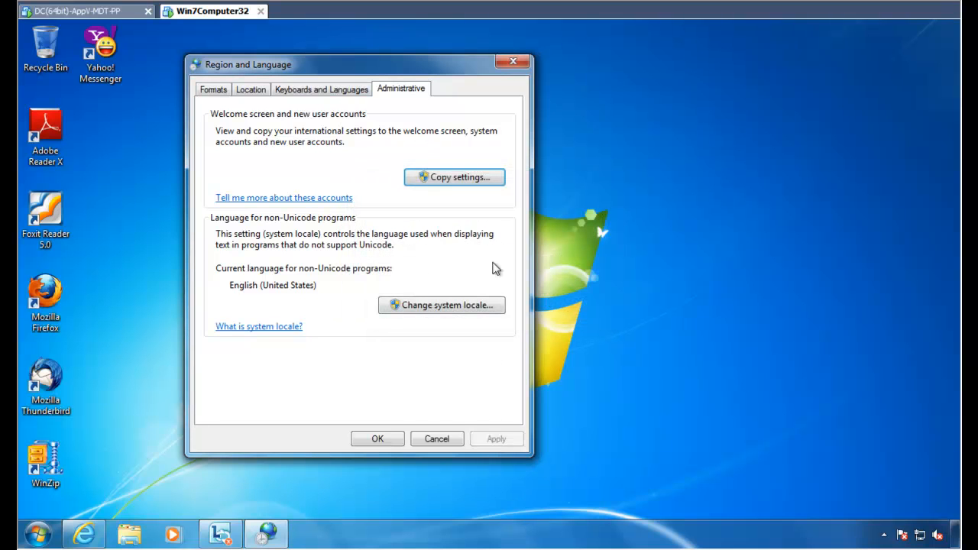
Retry Copy settings, cancel the credentials prompt, view Formats, and close Region and Language.
{"action": "left_click", "coordinate": [459, 186]}
{"action": "left_click_drag", "start_coordinate": [416, 126], "coordinate": [631, 201]}
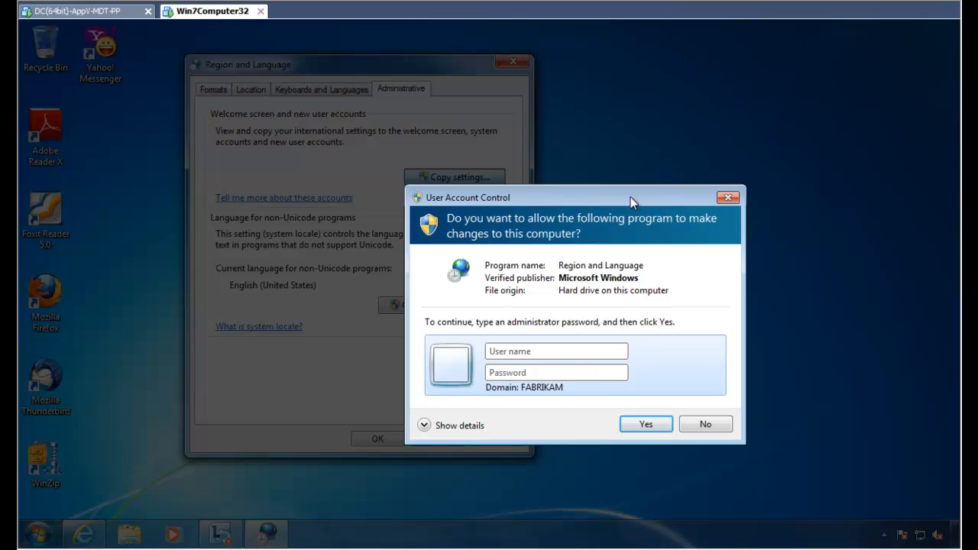
{"action": "key", "text": "Escape"}
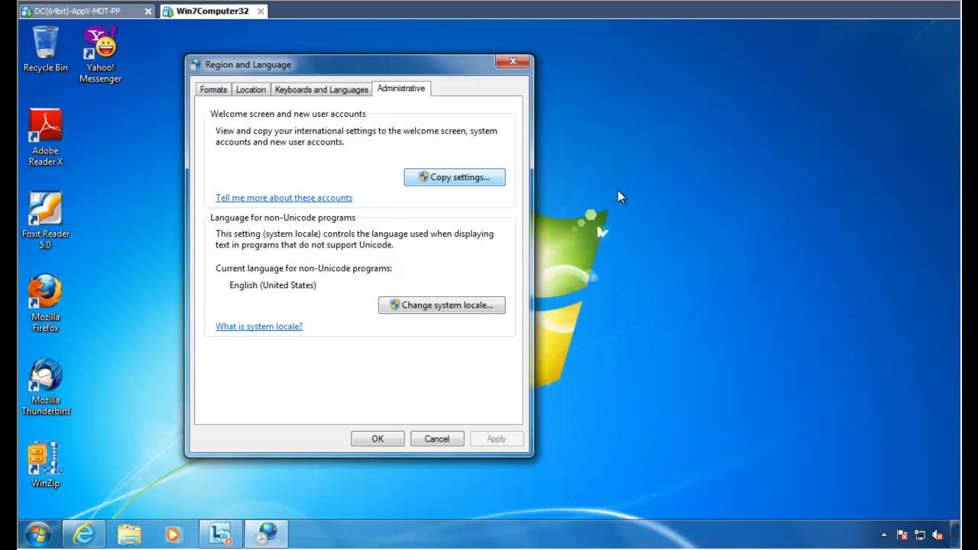
{"action": "left_click", "coordinate": [214, 91]}
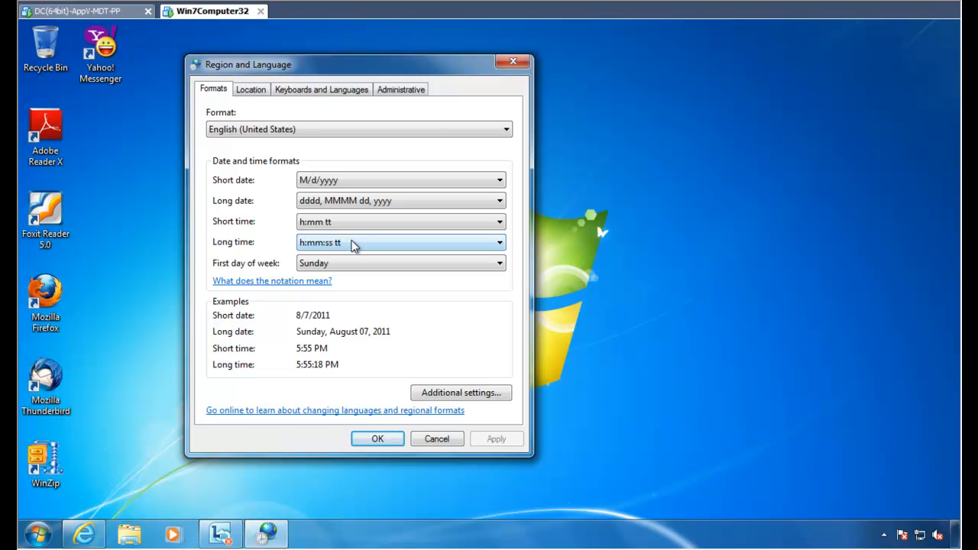
{"action": "left_click", "coordinate": [514, 62]}
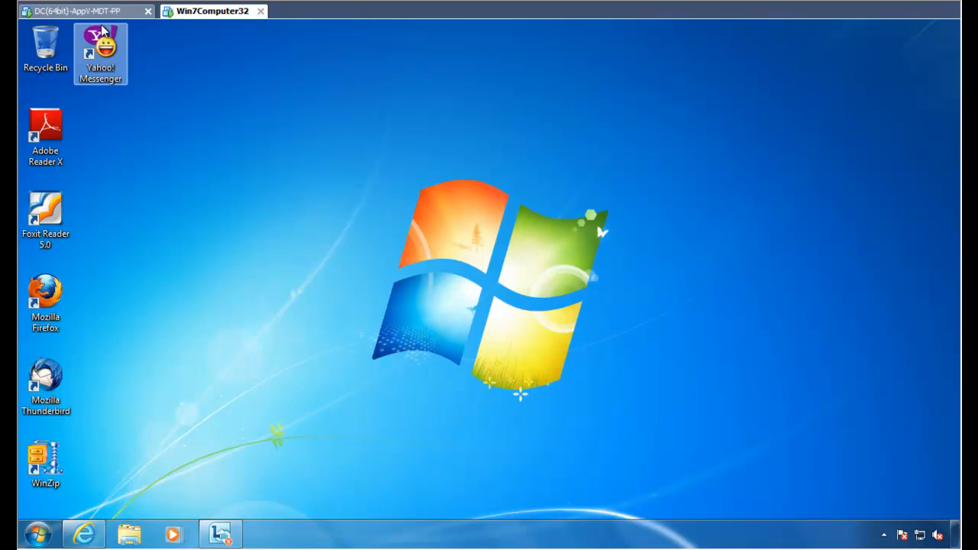
On the domain controller, review the _PAUTH:Allow Region and Lang Settings UAC Bypass rule, then return to Group Policy Management.
{"action": "left_click", "coordinate": [122, 11]}
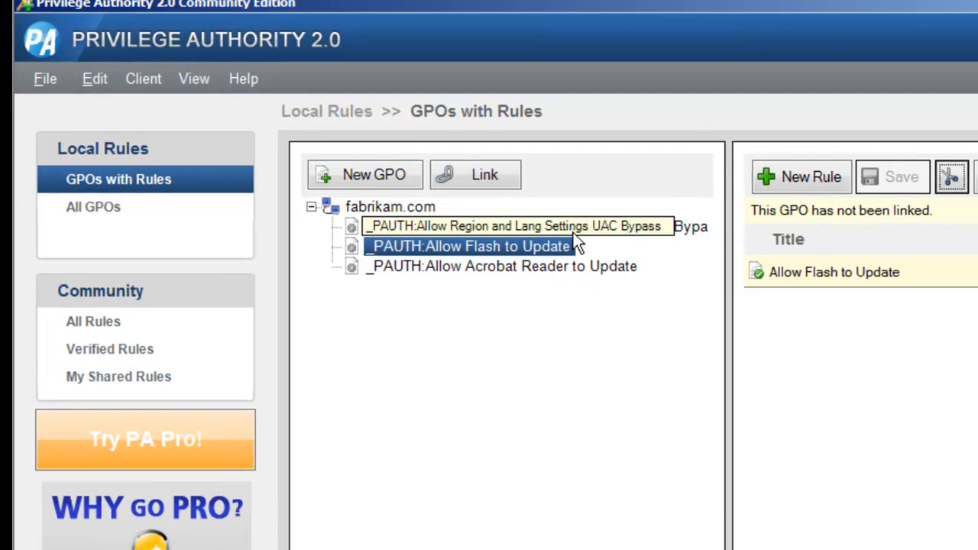
{"action": "left_click", "coordinate": [574, 232]}
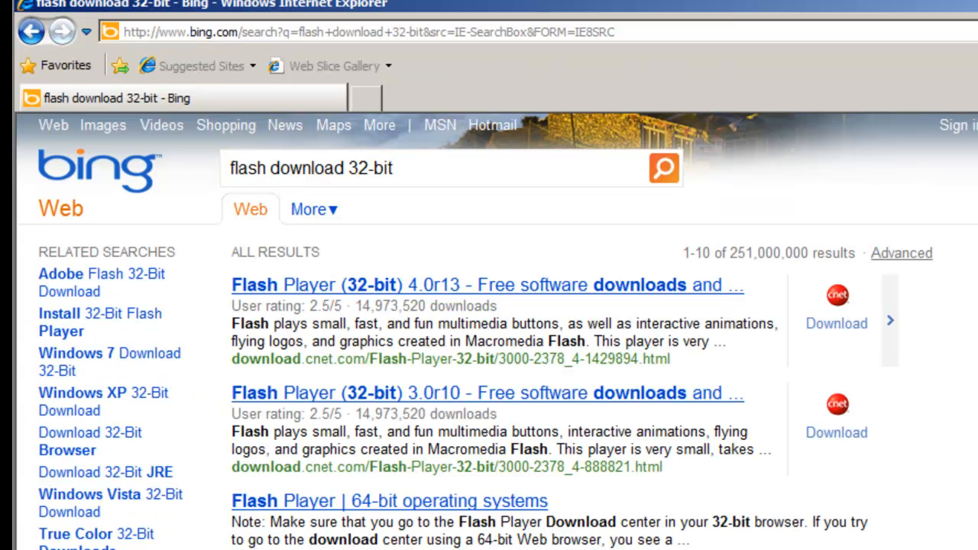
{"action": "key", "text": "alt+Tab"}
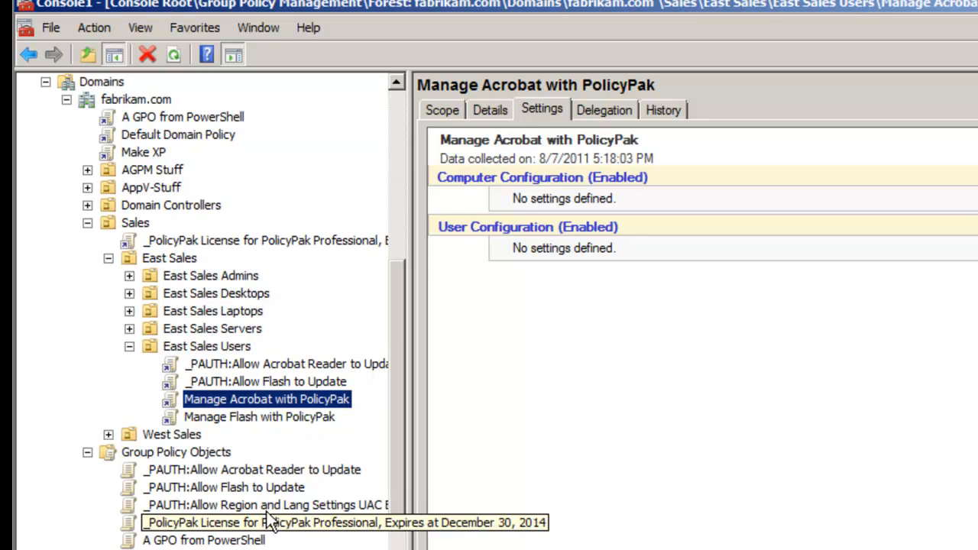
Link the Region and Lang UAC Bypass GPO to the East Sales Users unit.
{"action": "left_click_drag", "start_coordinate": [276, 511], "coordinate": [231, 350]}
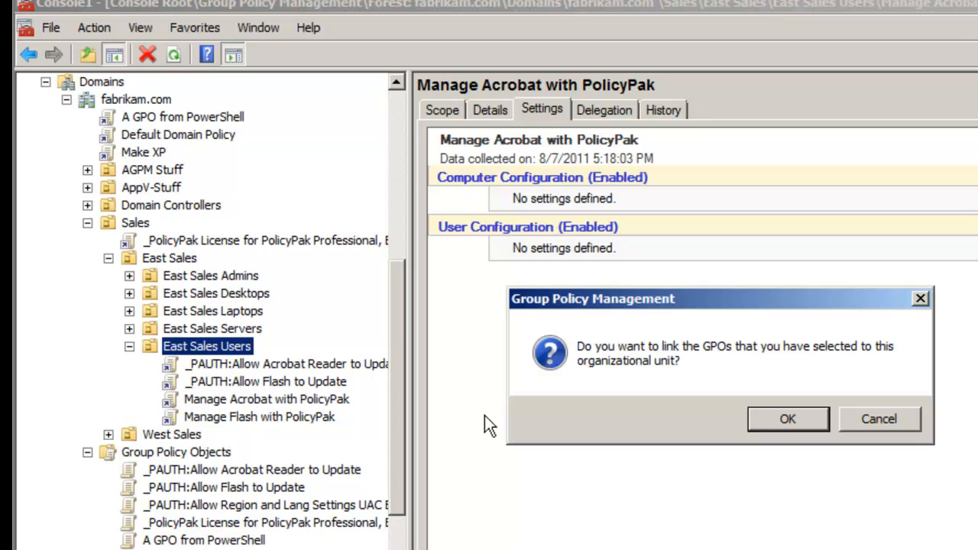
{"action": "left_click", "coordinate": [783, 419]}
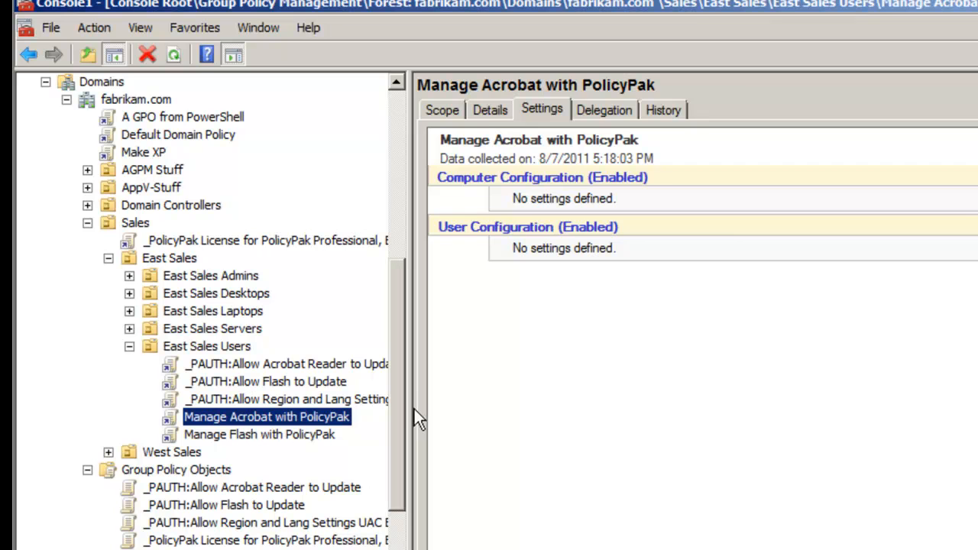
{"action": "left_click_drag", "start_coordinate": [408, 408], "coordinate": [530, 405]}
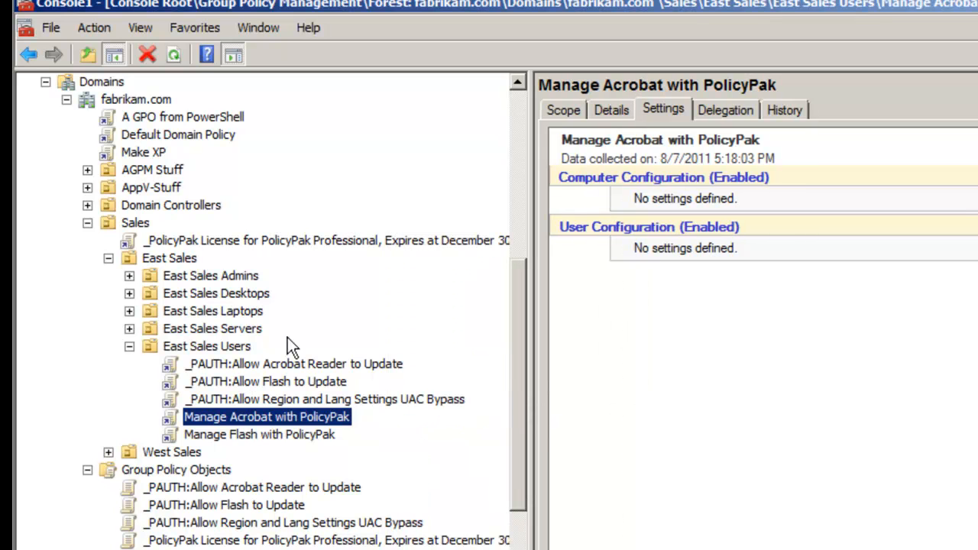
Create and link a new GPO named 'Manage Lang and Reg options using PolicyPak' under East Sales Users.
{"action": "right_click", "coordinate": [244, 348]}
{"action": "left_click", "coordinate": [260, 357]}
{"action": "type", "text": "Manage Lan"}
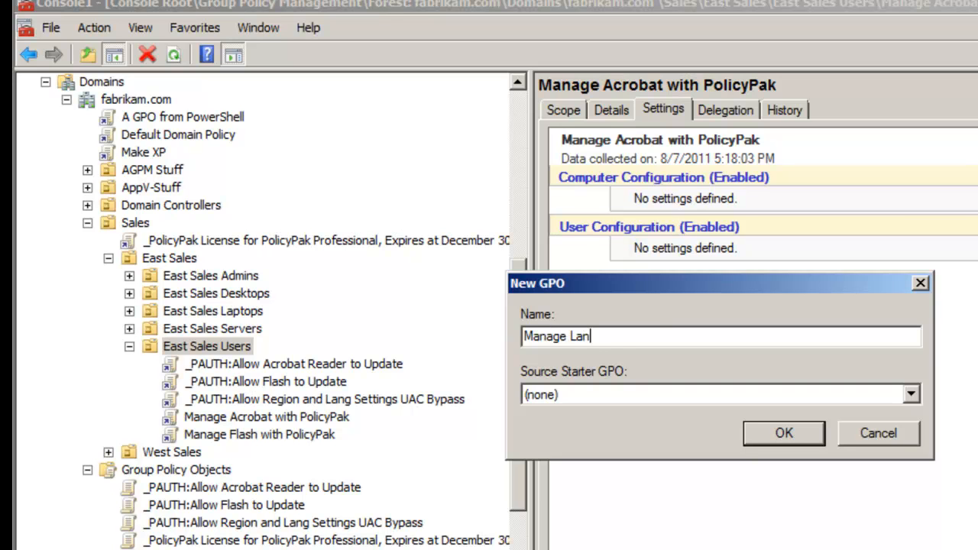
{"action": "type", "text": "g and Reg op"}
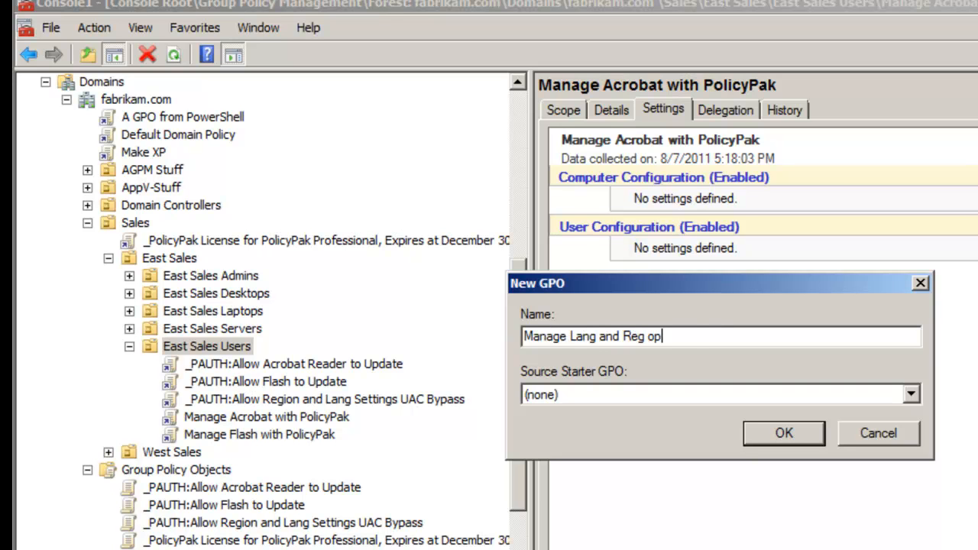
{"action": "type", "text": "tions using PolicyPak"}
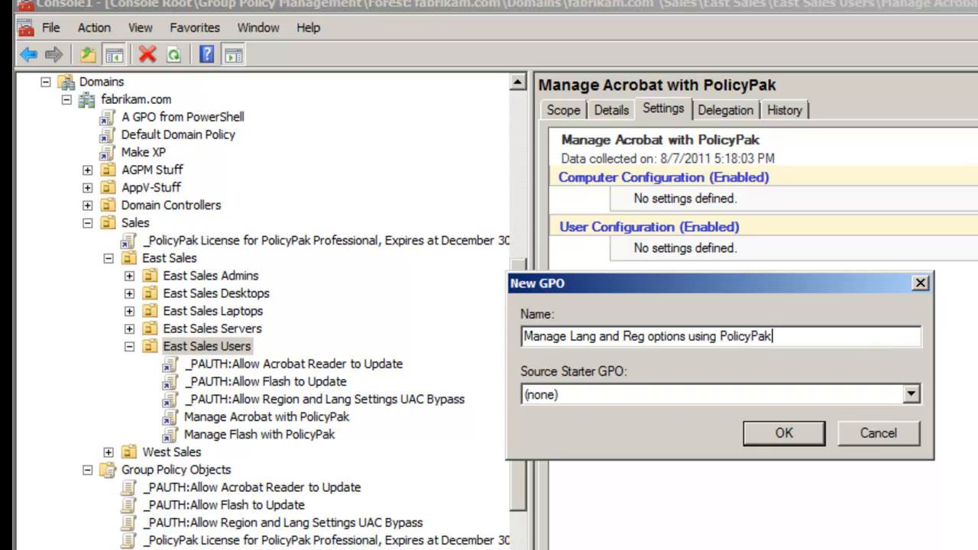
{"action": "key", "text": "Return"}
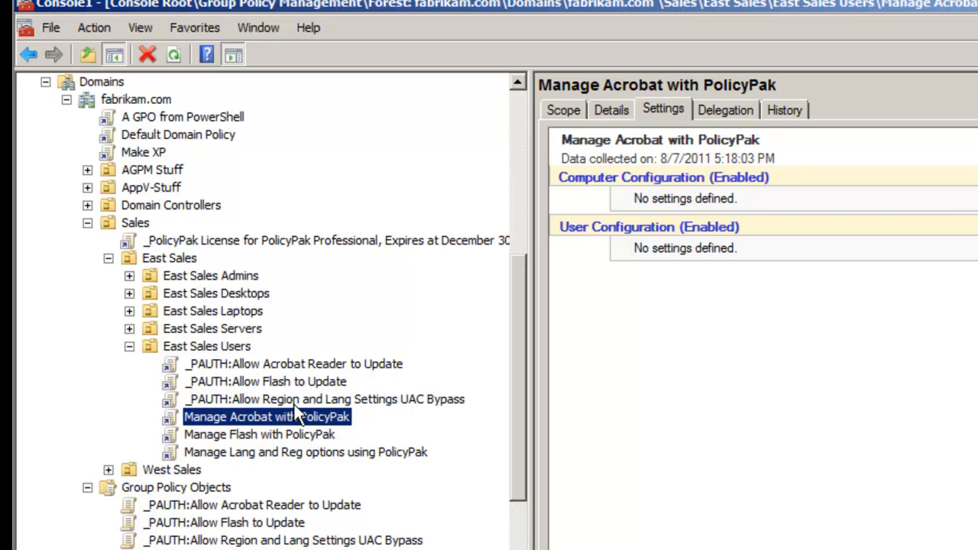
Edit the new GPO and go to PolicyPak Applications under User Configuration.
{"action": "right_click", "coordinate": [324, 455]}
{"action": "left_click", "coordinate": [358, 464]}
{"action": "left_click", "coordinate": [146, 313]}
{"action": "left_click", "coordinate": [233, 330]}
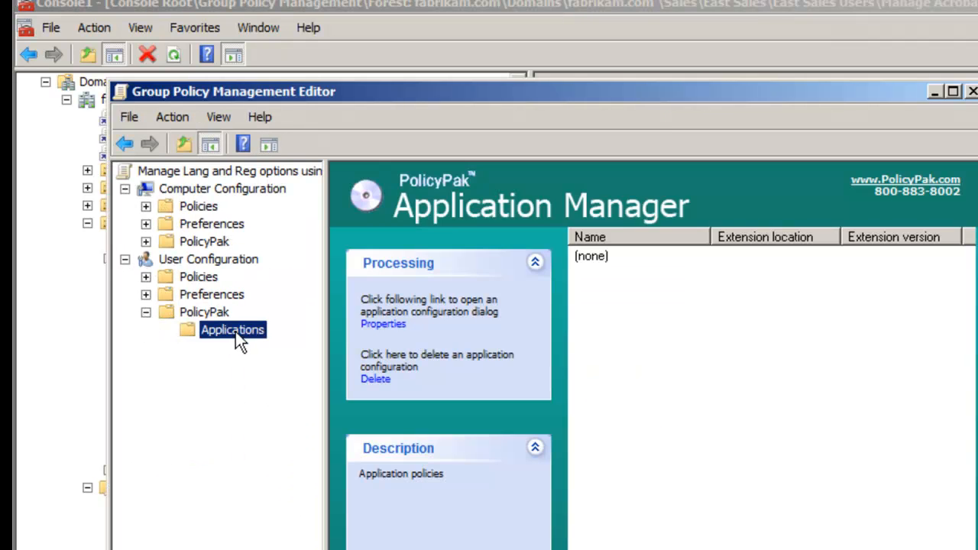
{"action": "right_click", "coordinate": [235, 332]}
Add the PolicyPak for Region and Language application and open its settings.
{"action": "mouse_move", "coordinate": [275, 343]}
{"action": "mouse_move", "coordinate": [320, 344]}
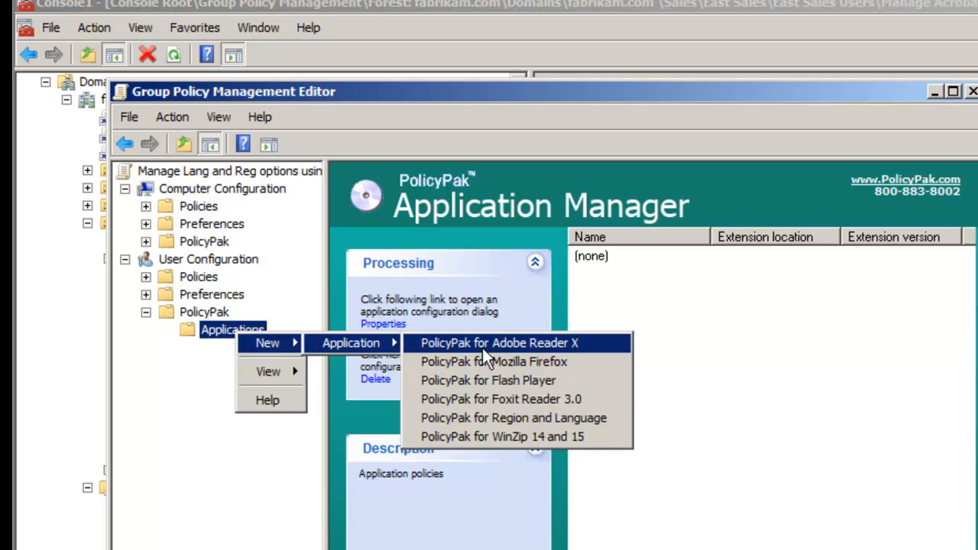
{"action": "left_click", "coordinate": [597, 417]}
{"action": "double_click", "coordinate": [656, 258]}
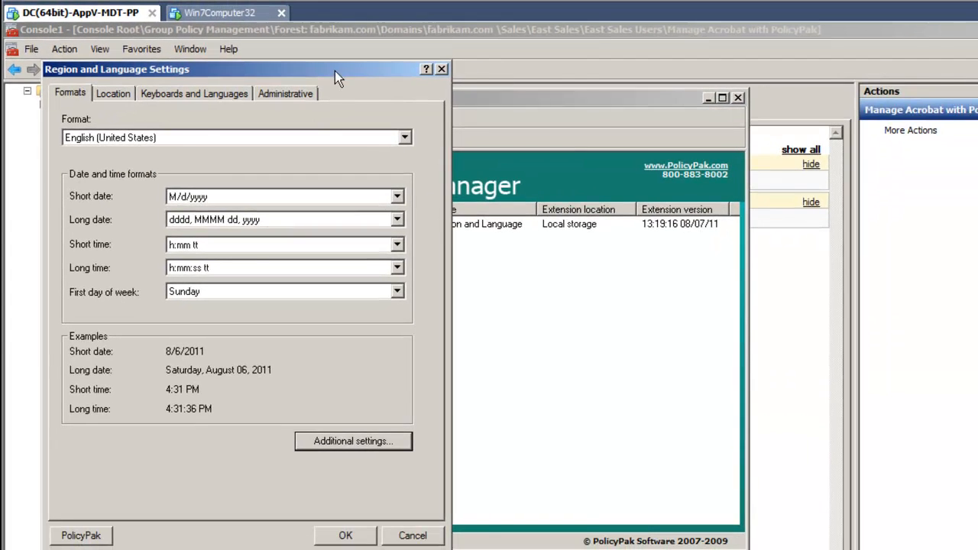
{"action": "left_click_drag", "start_coordinate": [335, 71], "coordinate": [667, 84]}
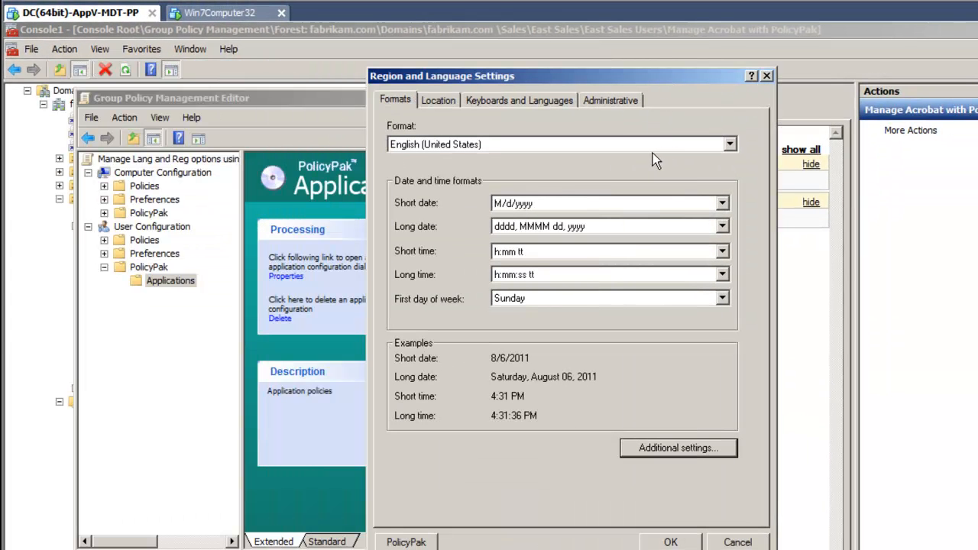
Set First day of week to Tuesday and lock it for users.
{"action": "left_click", "coordinate": [598, 304]}
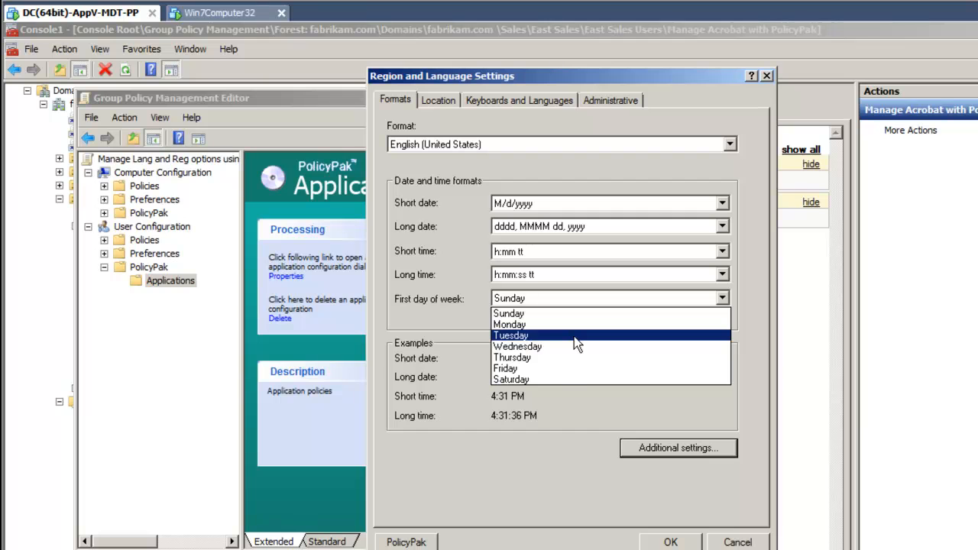
{"action": "left_click", "coordinate": [574, 337]}
{"action": "right_click", "coordinate": [612, 302]}
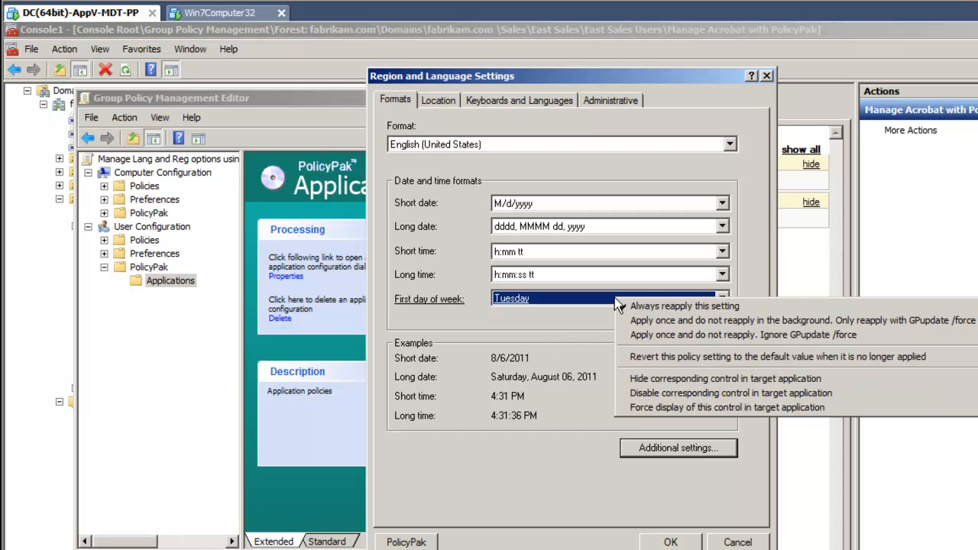
{"action": "left_click", "coordinate": [808, 392]}
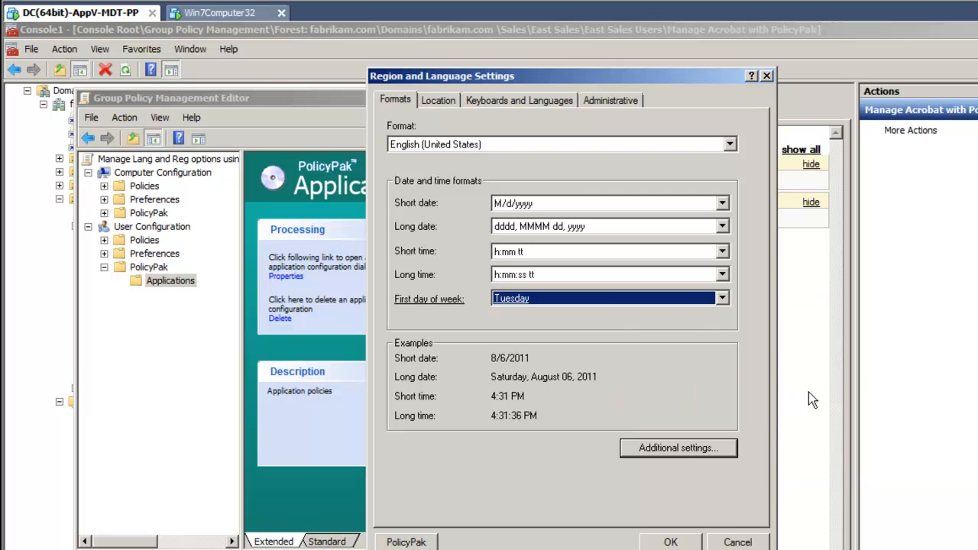
Hide the Additional settings control from users instead of just disabling it.
{"action": "right_click", "coordinate": [681, 449]}
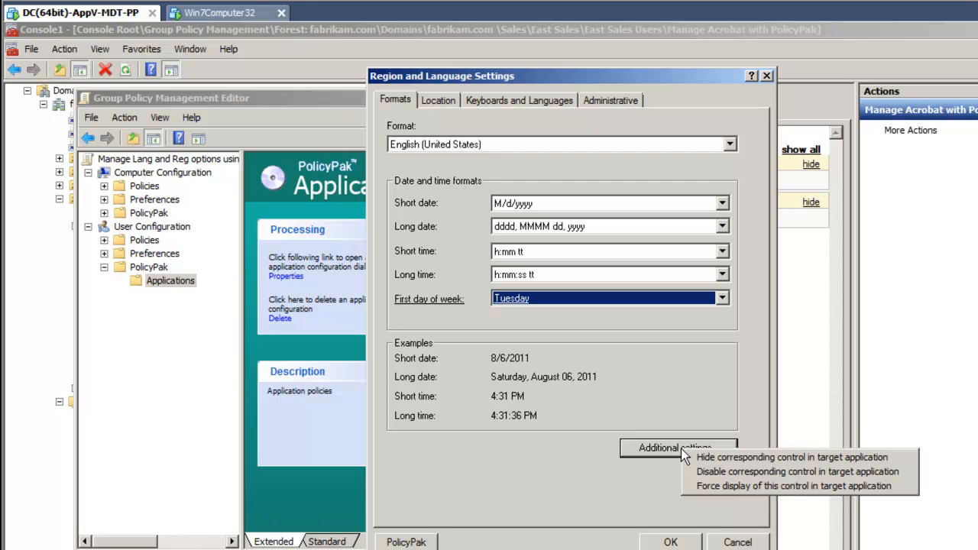
{"action": "left_click", "coordinate": [750, 474]}
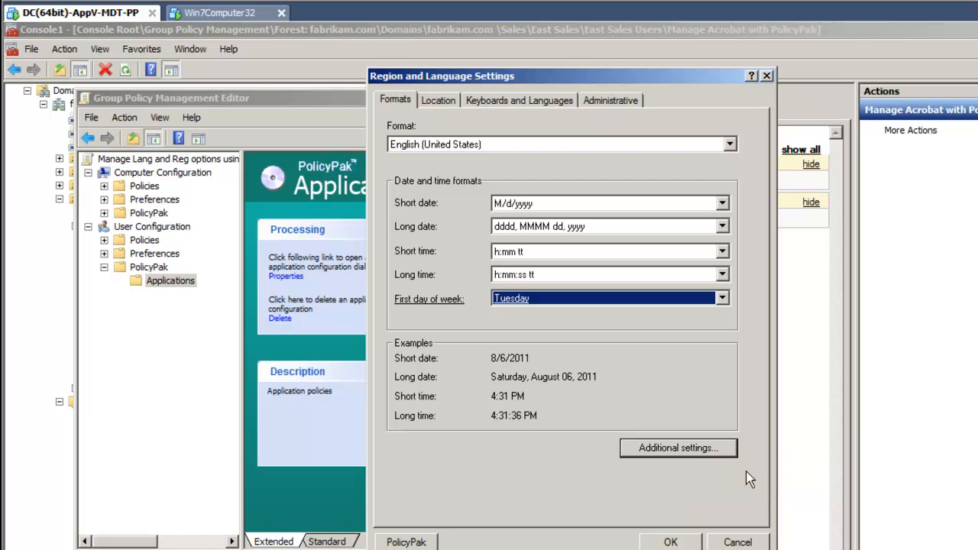
{"action": "right_click", "coordinate": [716, 450]}
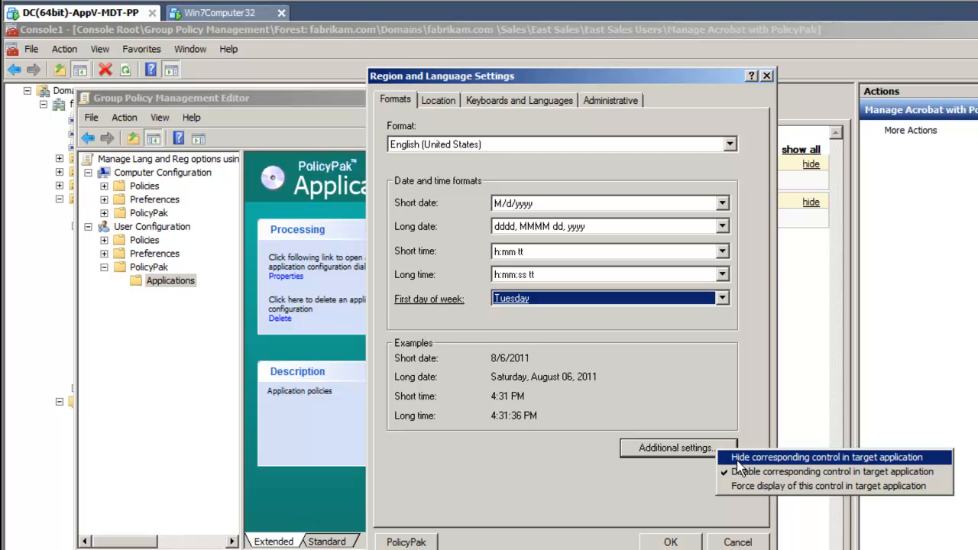
{"action": "left_click", "coordinate": [737, 458]}
{"action": "right_click", "coordinate": [714, 457]}
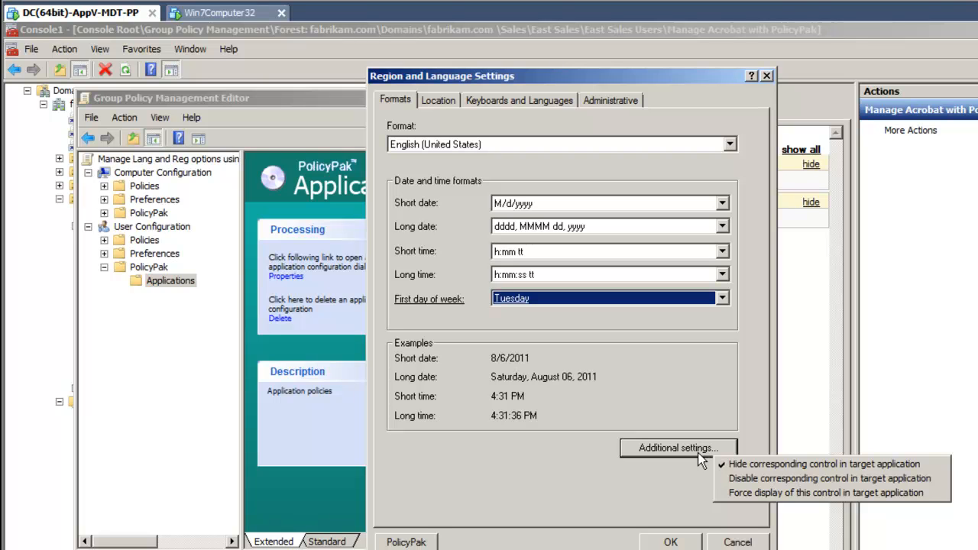
{"action": "left_click", "coordinate": [635, 488]}
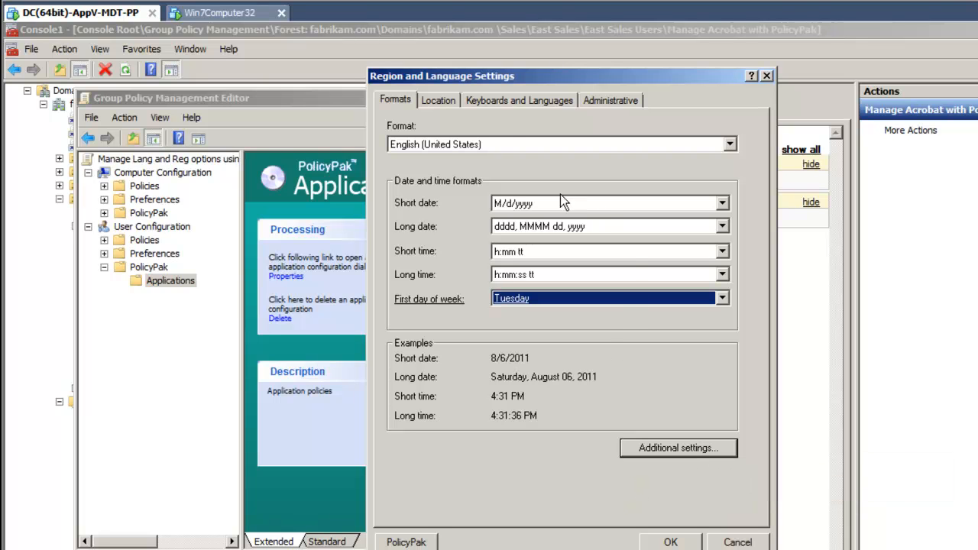
Disable the whole Location tab in the Region and Language policy.
{"action": "left_click", "coordinate": [438, 101]}
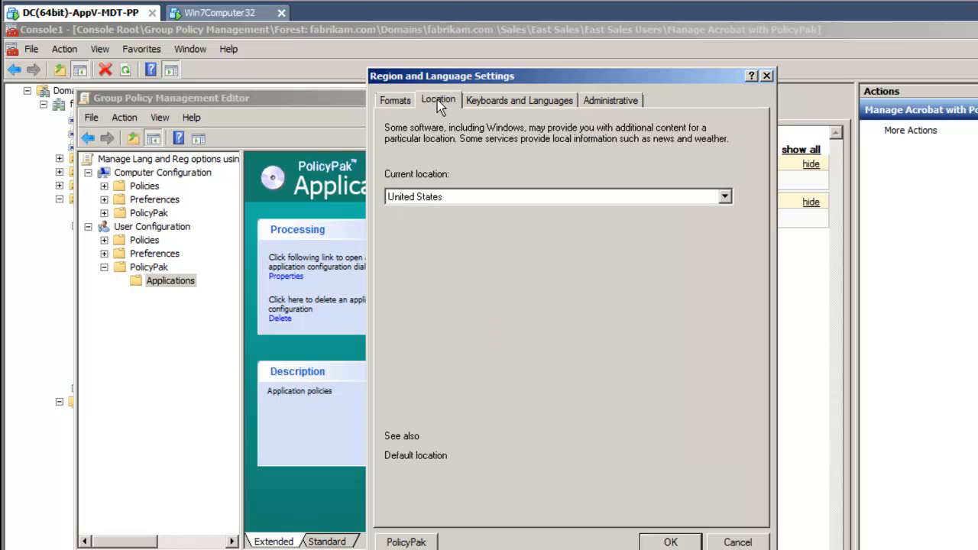
{"action": "left_click", "coordinate": [534, 101]}
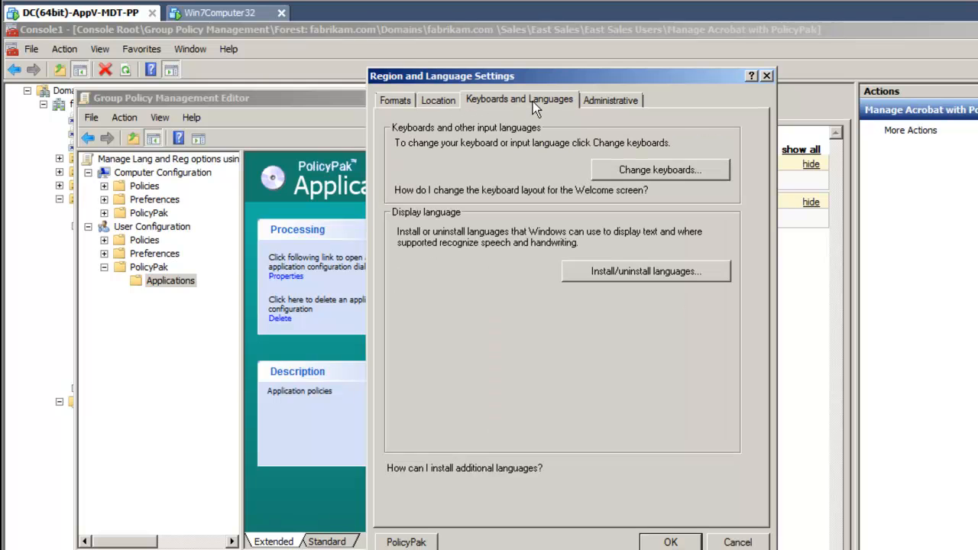
{"action": "left_click", "coordinate": [440, 101]}
{"action": "right_click", "coordinate": [444, 115]}
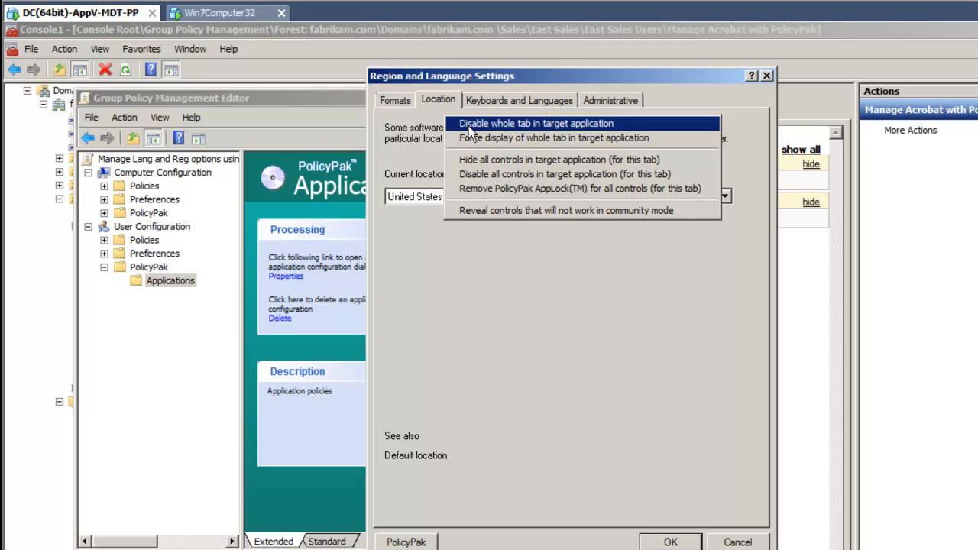
{"action": "left_click", "coordinate": [468, 126]}
Disable installing/uninstalling display languages, save the policy, close the editor, and go to the Win7 client.
{"action": "left_click", "coordinate": [539, 102]}
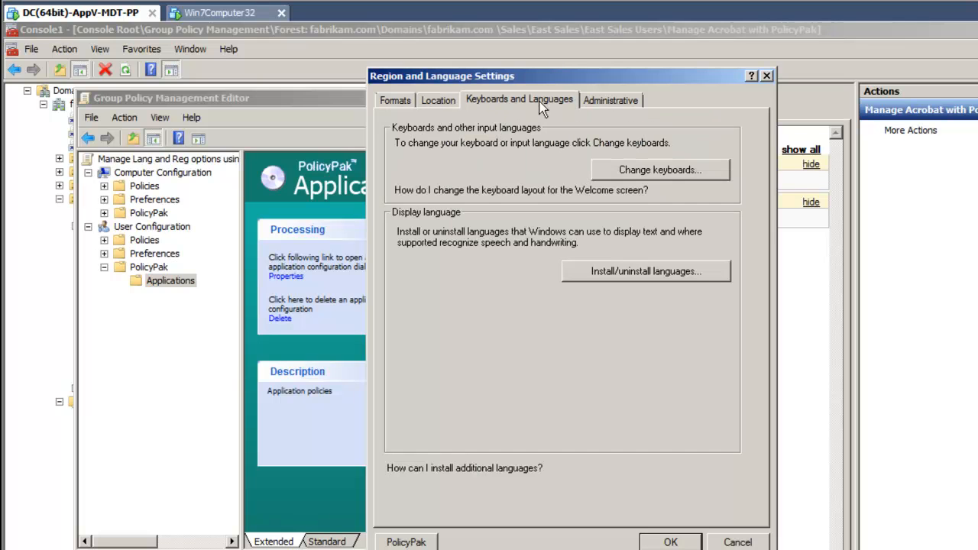
{"action": "left_click", "coordinate": [614, 101]}
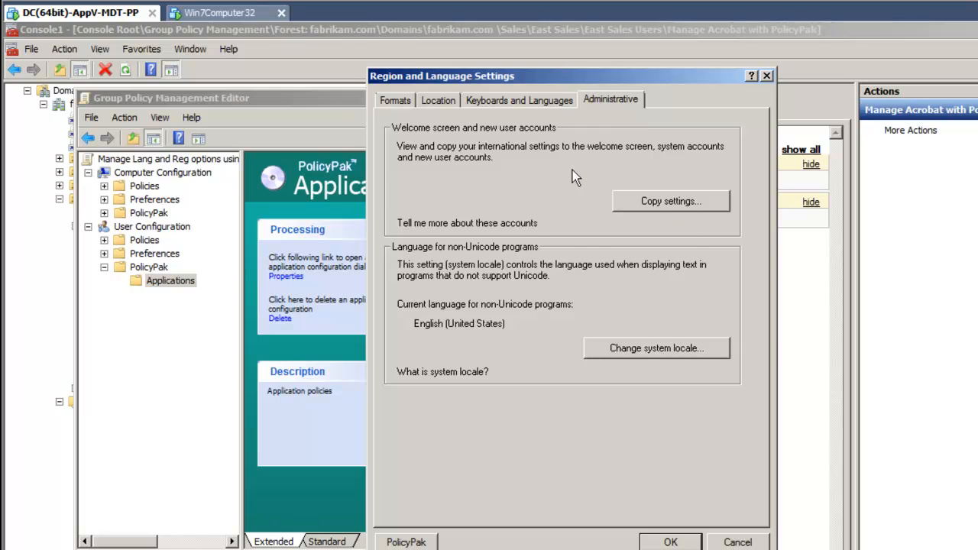
{"action": "left_click", "coordinate": [546, 103]}
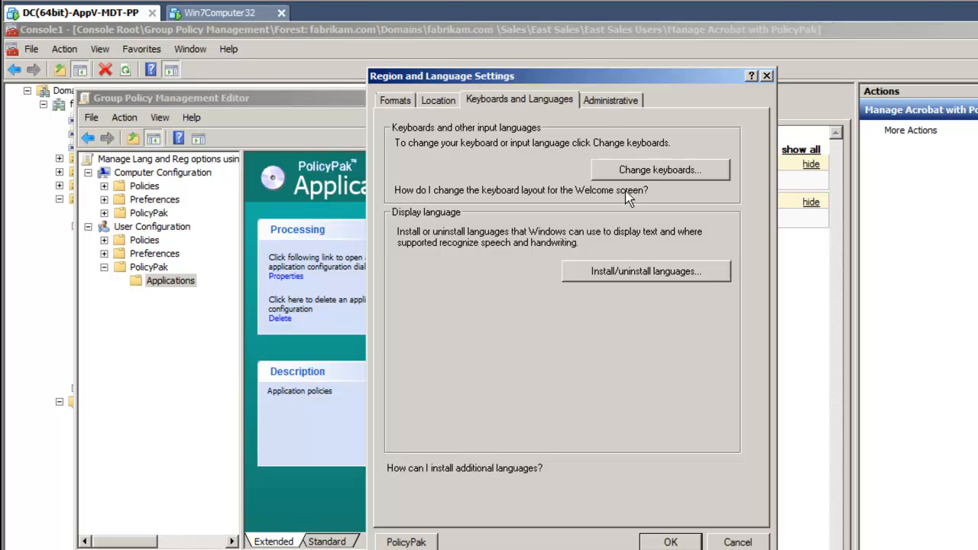
{"action": "right_click", "coordinate": [703, 277]}
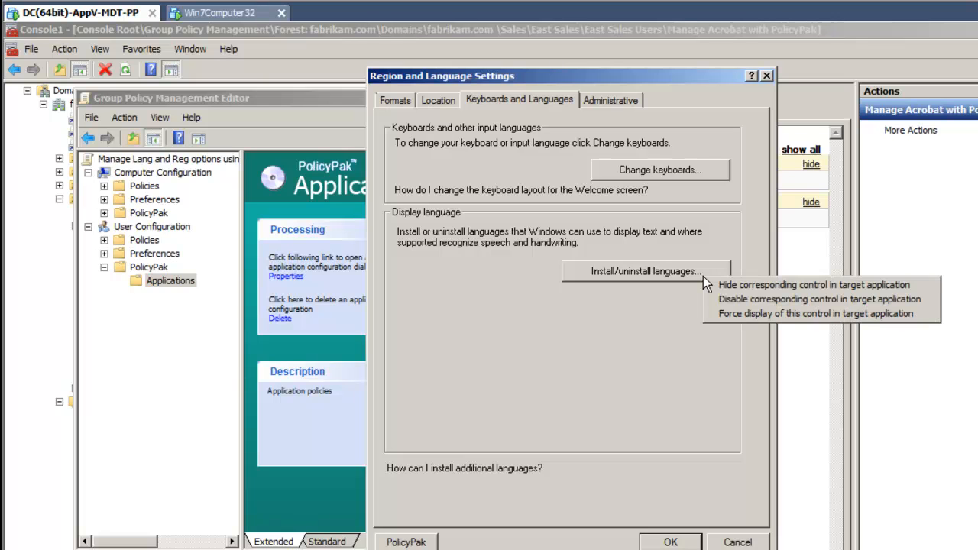
{"action": "left_click", "coordinate": [753, 306]}
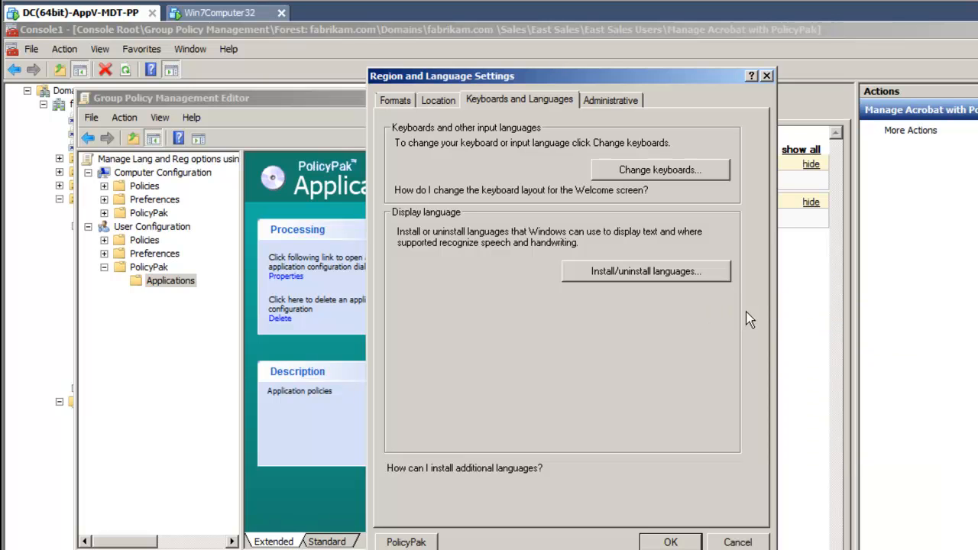
{"action": "left_click", "coordinate": [670, 542]}
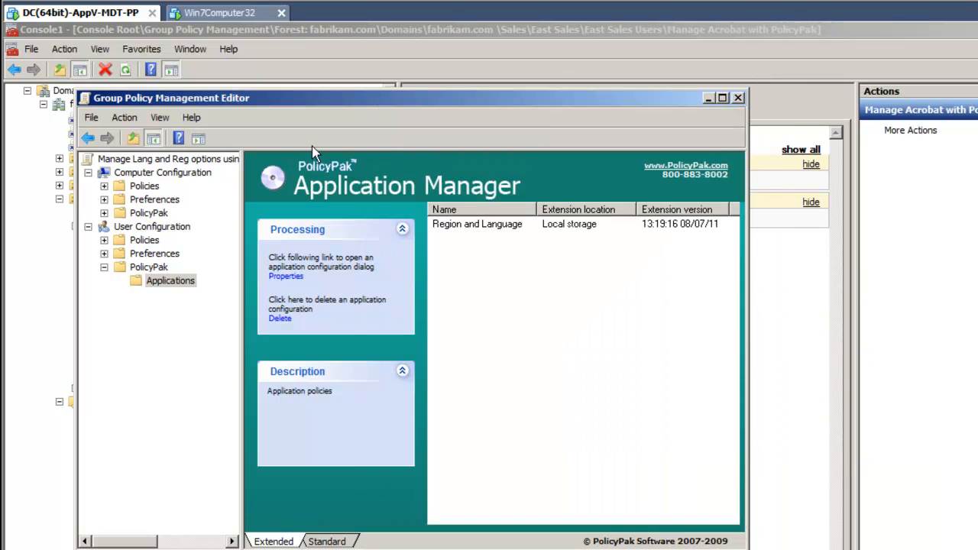
{"action": "left_click", "coordinate": [738, 99]}
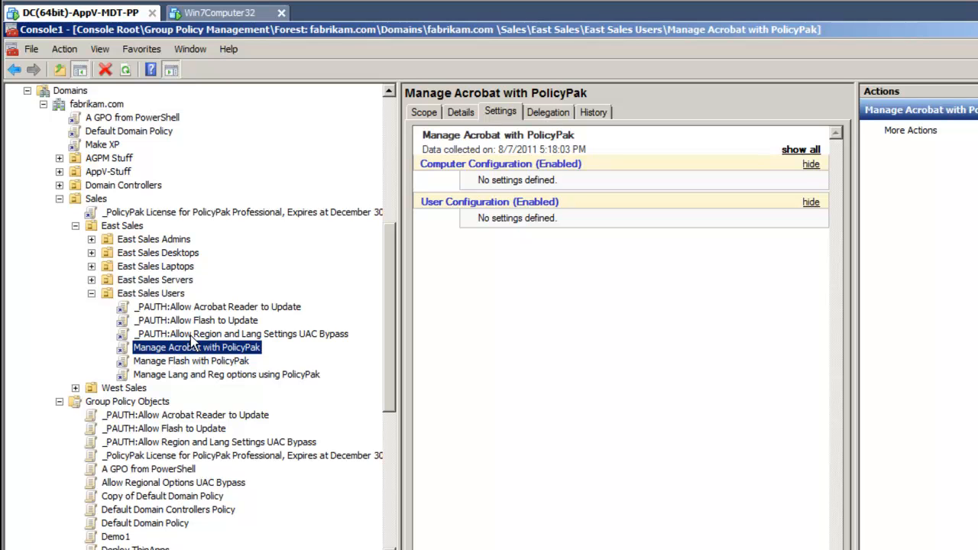
{"action": "left_click", "coordinate": [228, 17]}
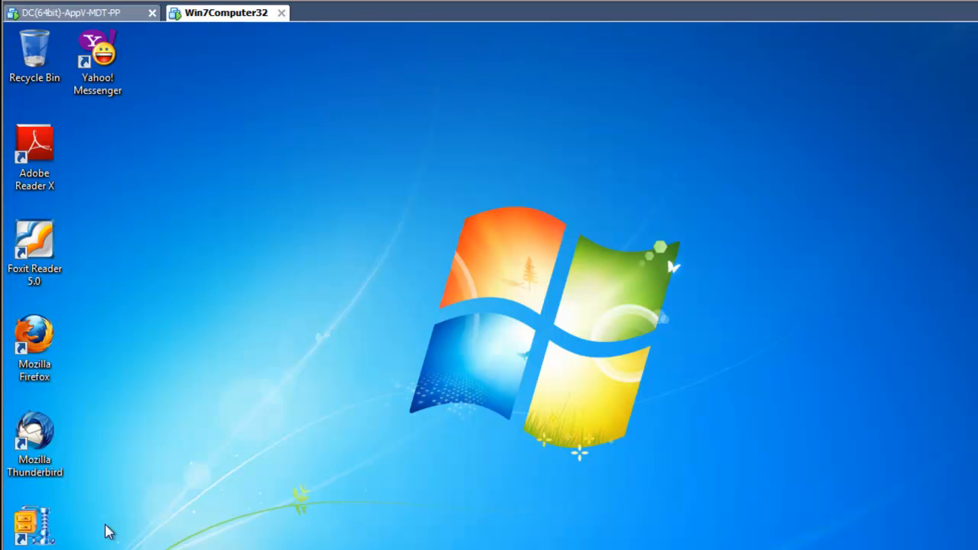
Run gpupdate on the Windows 7 client until user and computer policies update successfully.
{"action": "key", "text": "super"}
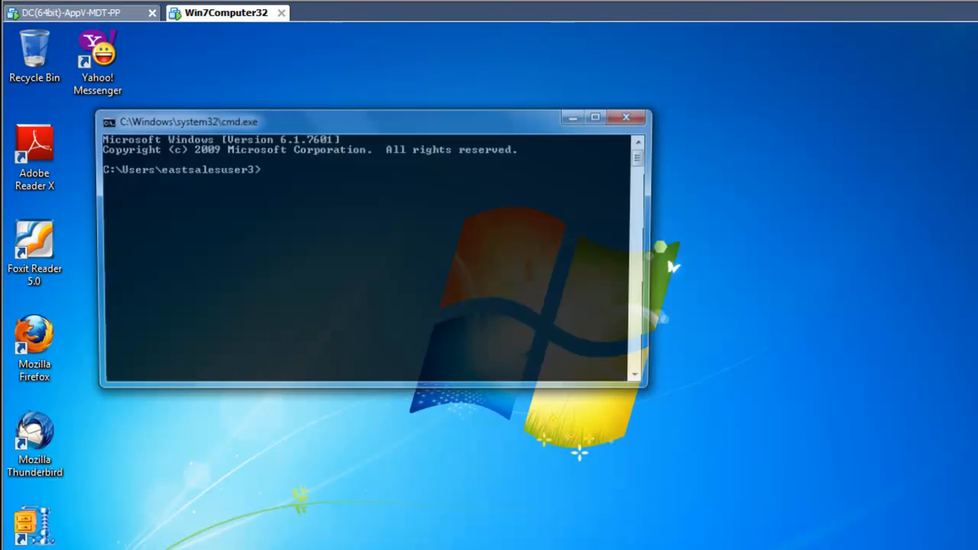
{"action": "type", "text": "gpupdate"}
{"action": "key", "text": "Return"}
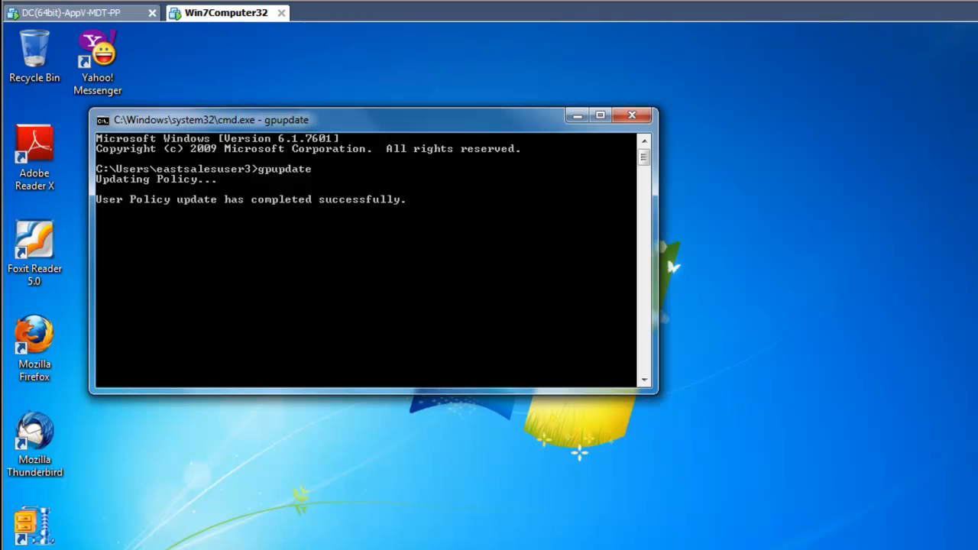
{"action": "key", "text": "super"}
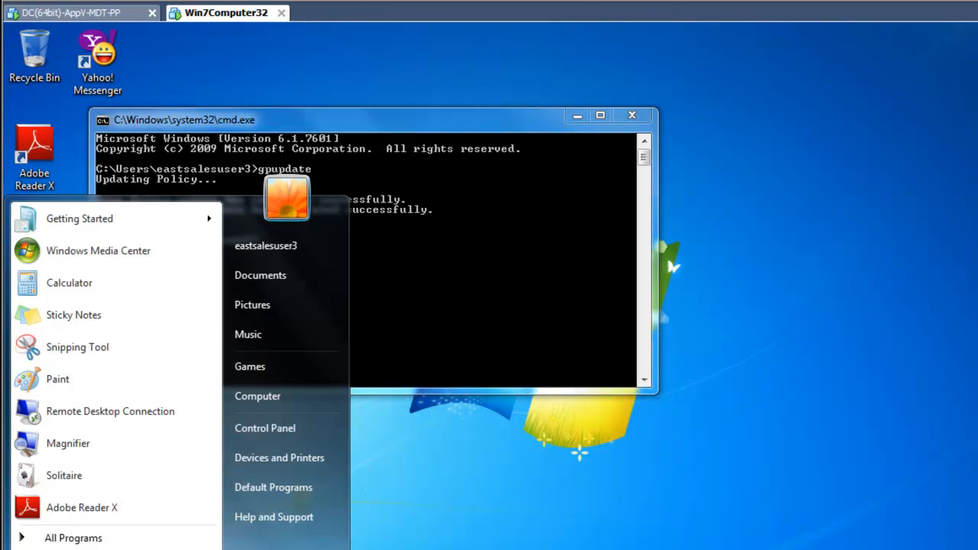
Open Region and Language from a 'region' search and check its locked tabs and copy-settings window.
{"action": "type", "text": "region"}
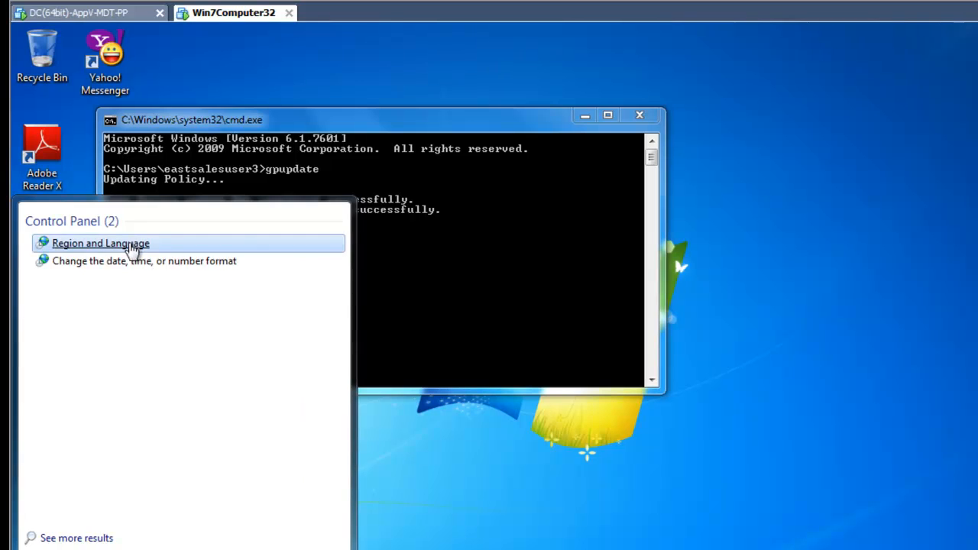
{"action": "left_click", "coordinate": [132, 248]}
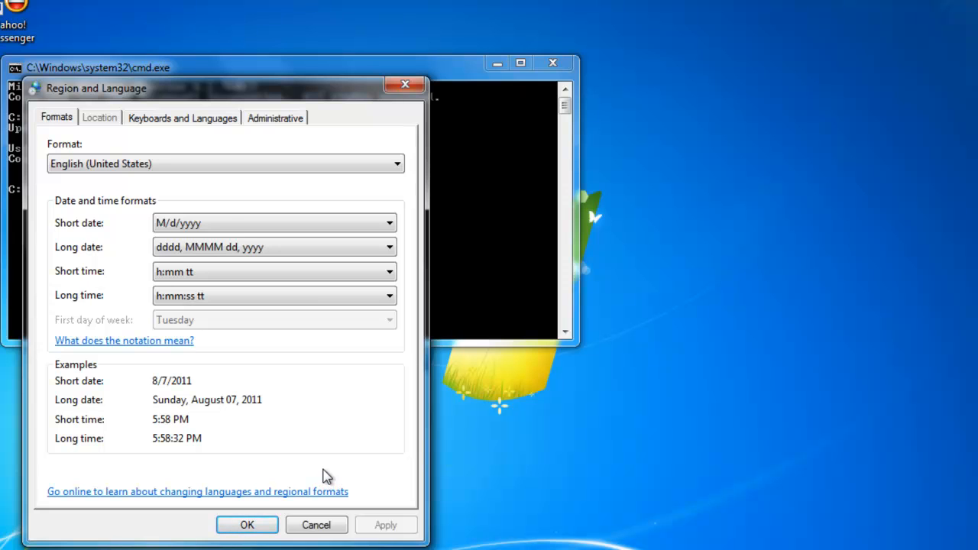
{"action": "left_click", "coordinate": [219, 120]}
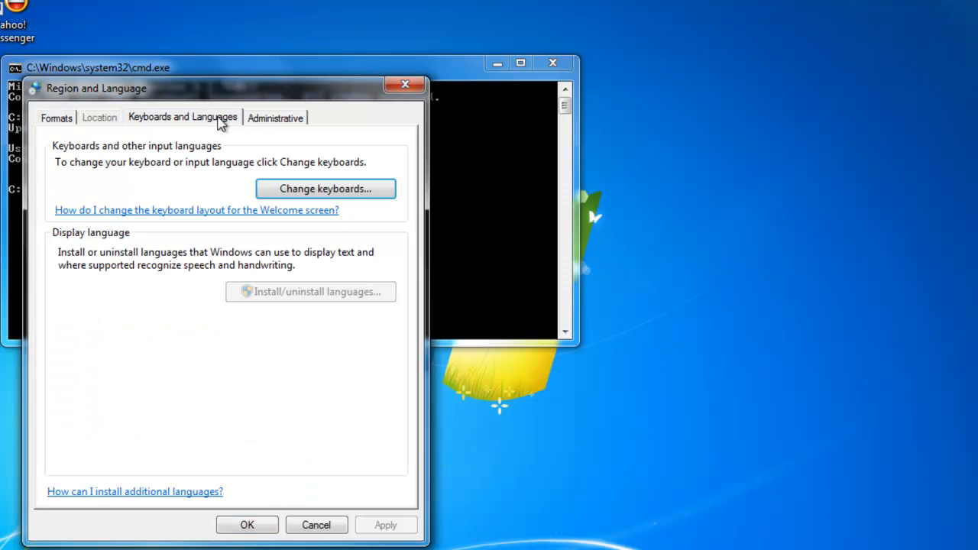
{"action": "left_click", "coordinate": [275, 121]}
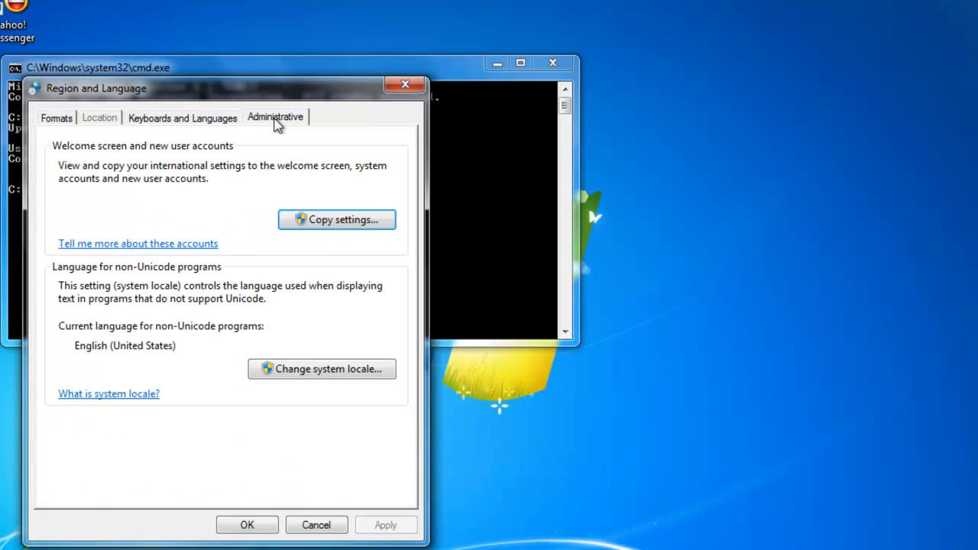
{"action": "left_click", "coordinate": [212, 122]}
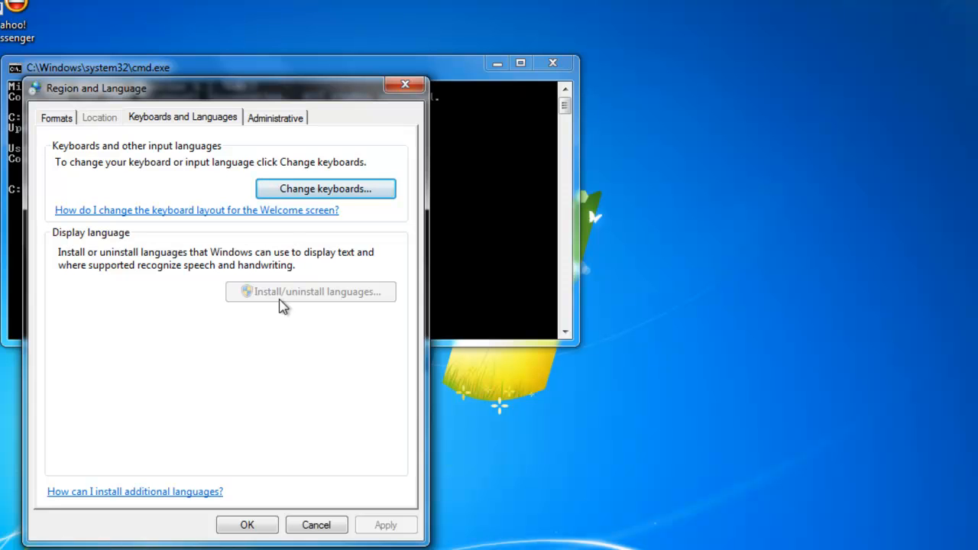
{"action": "left_click", "coordinate": [272, 122]}
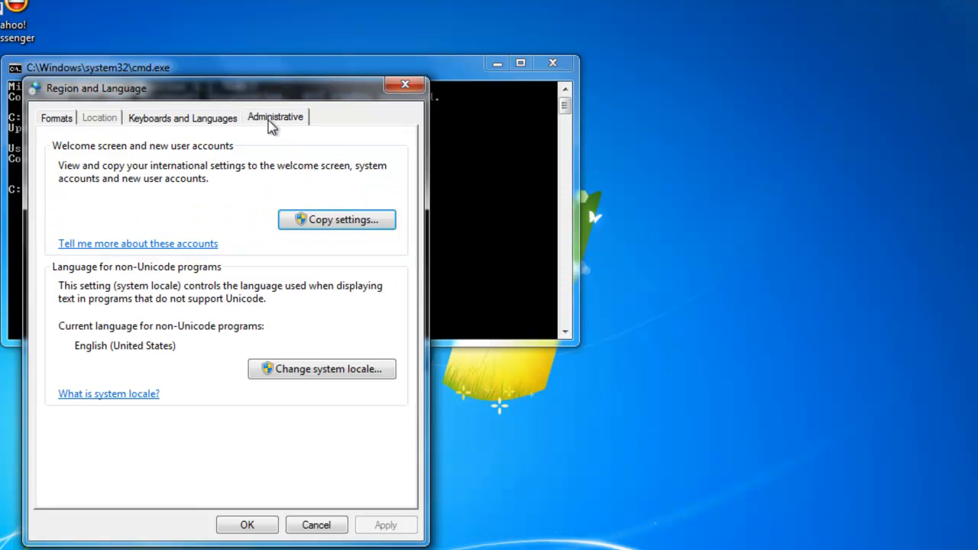
{"action": "left_click", "coordinate": [367, 225]}
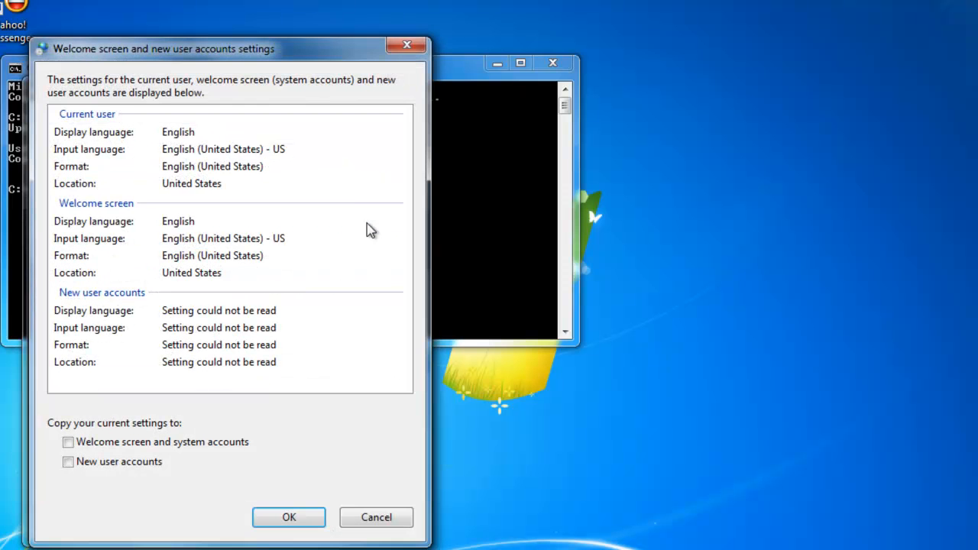
{"action": "left_click_drag", "start_coordinate": [280, 65], "coordinate": [657, 55]}
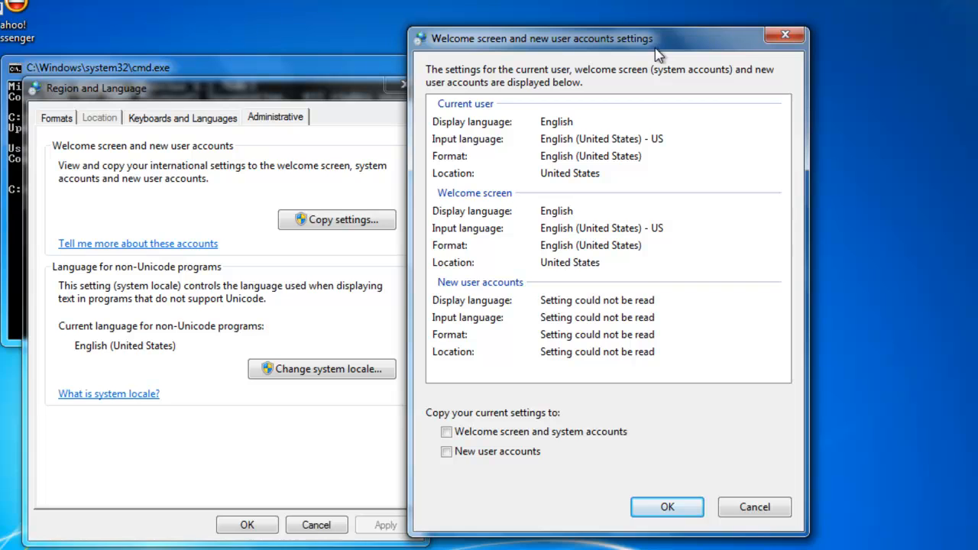
{"action": "key", "text": "Escape"}
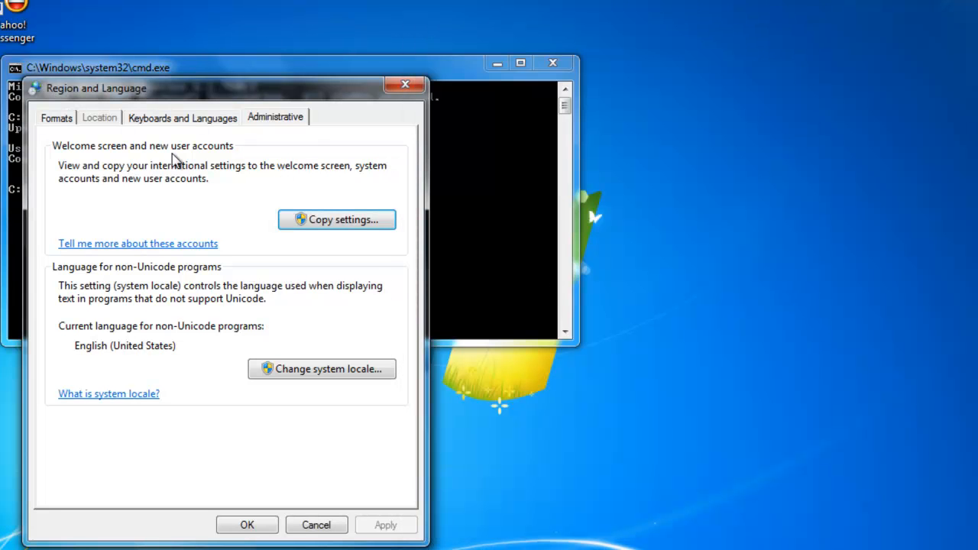
Confirm the Formats page shows first day of week greyed out at Tuesday.
{"action": "left_click", "coordinate": [55, 118]}
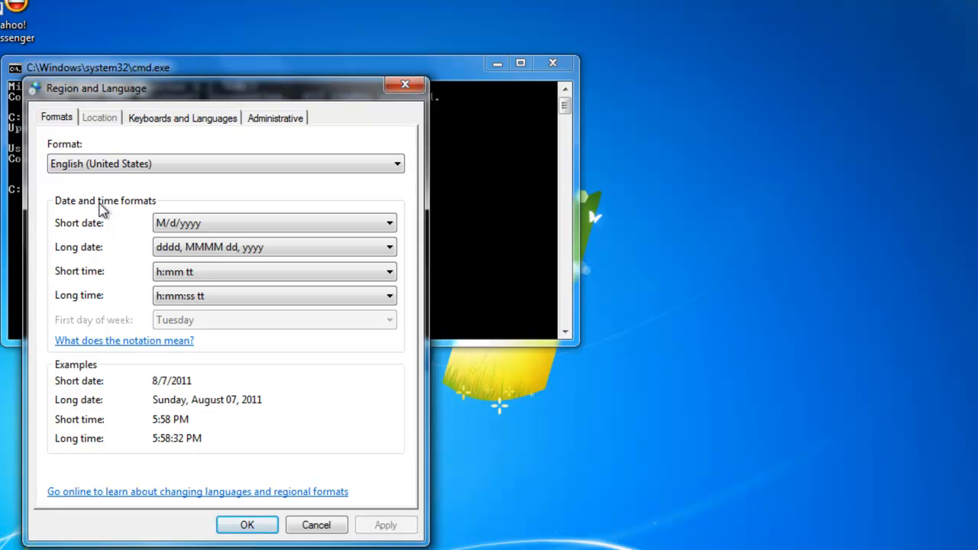
{"action": "left_click", "coordinate": [267, 127]}
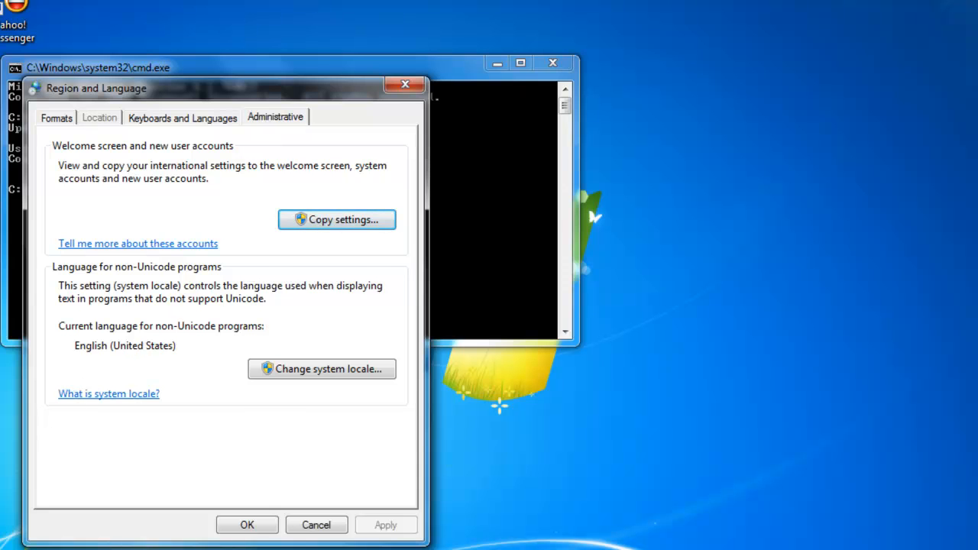
{"action": "key", "text": "super"}
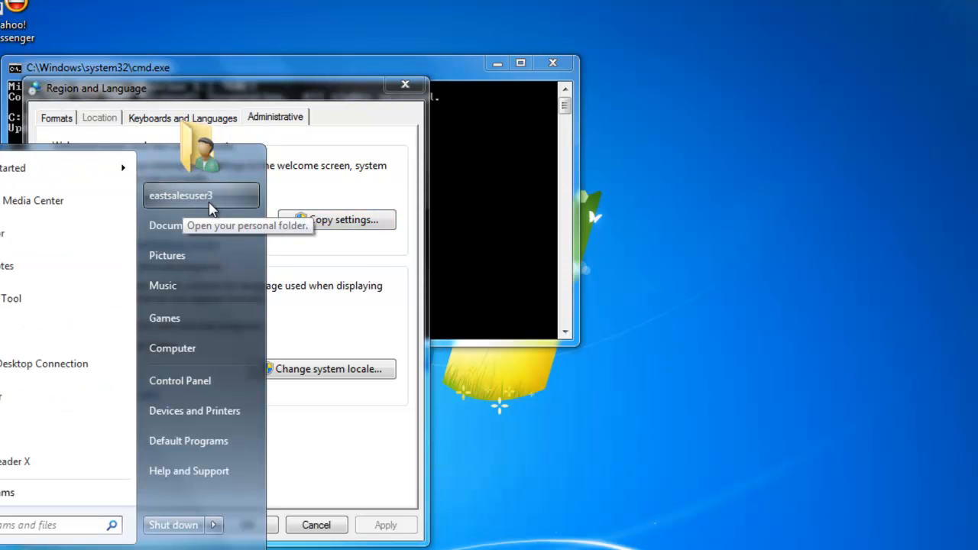
{"action": "left_click", "coordinate": [361, 171]}
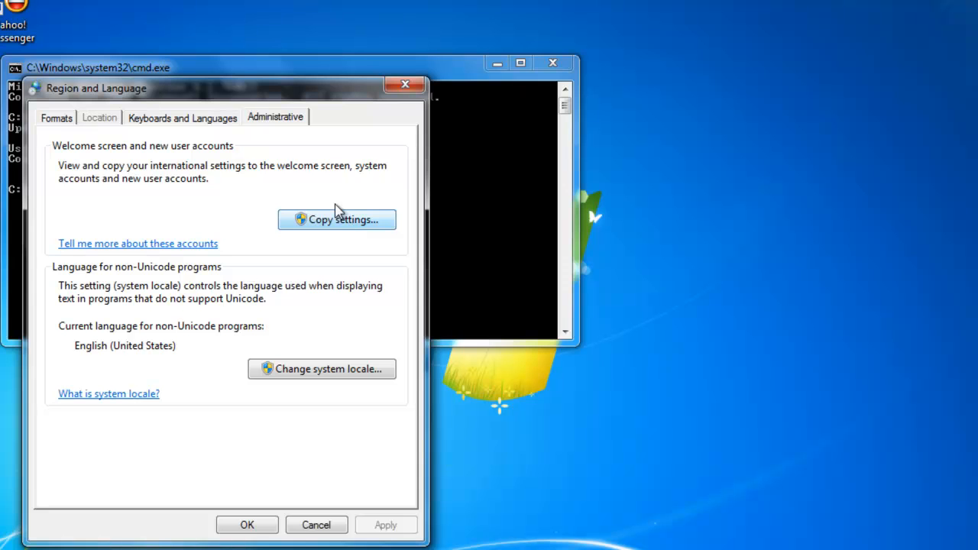
{"action": "left_click", "coordinate": [58, 119]}
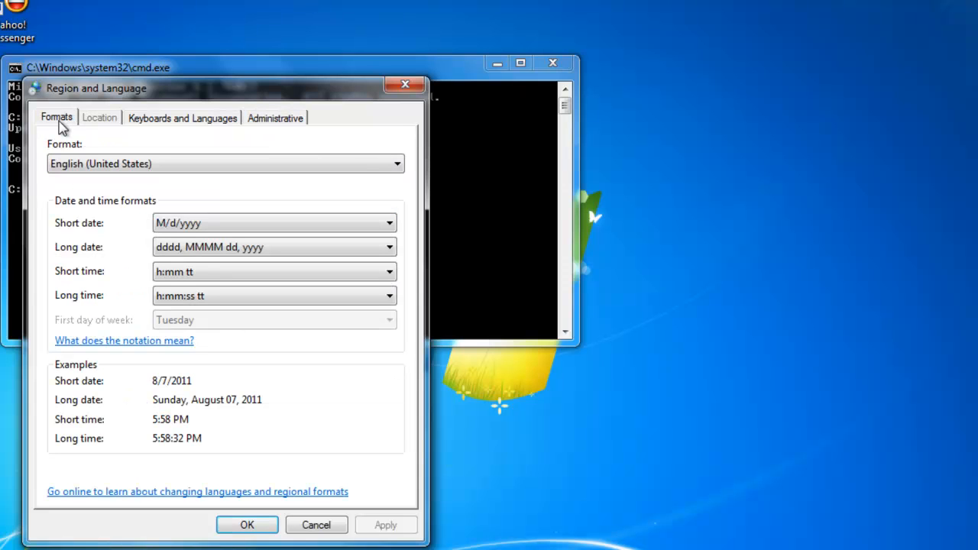